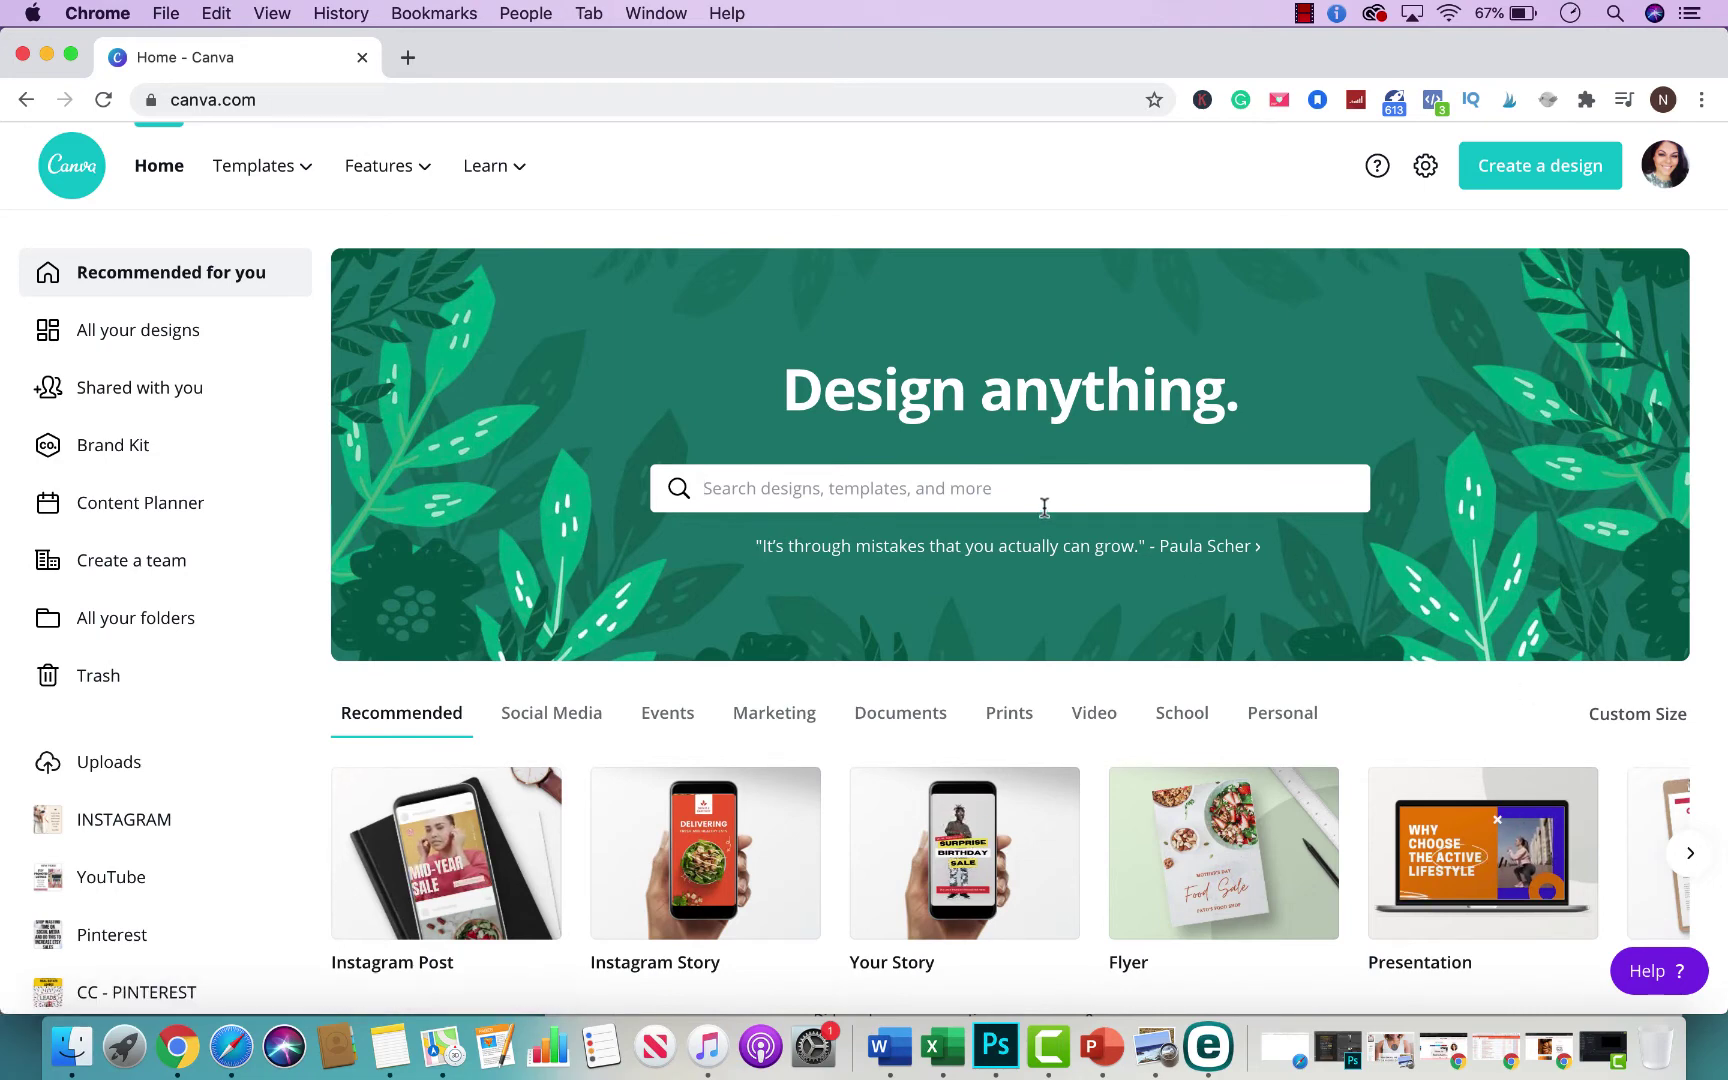
- Search for 'real estate brochure' and browse the Real Estate Brochure template results
text(real es)
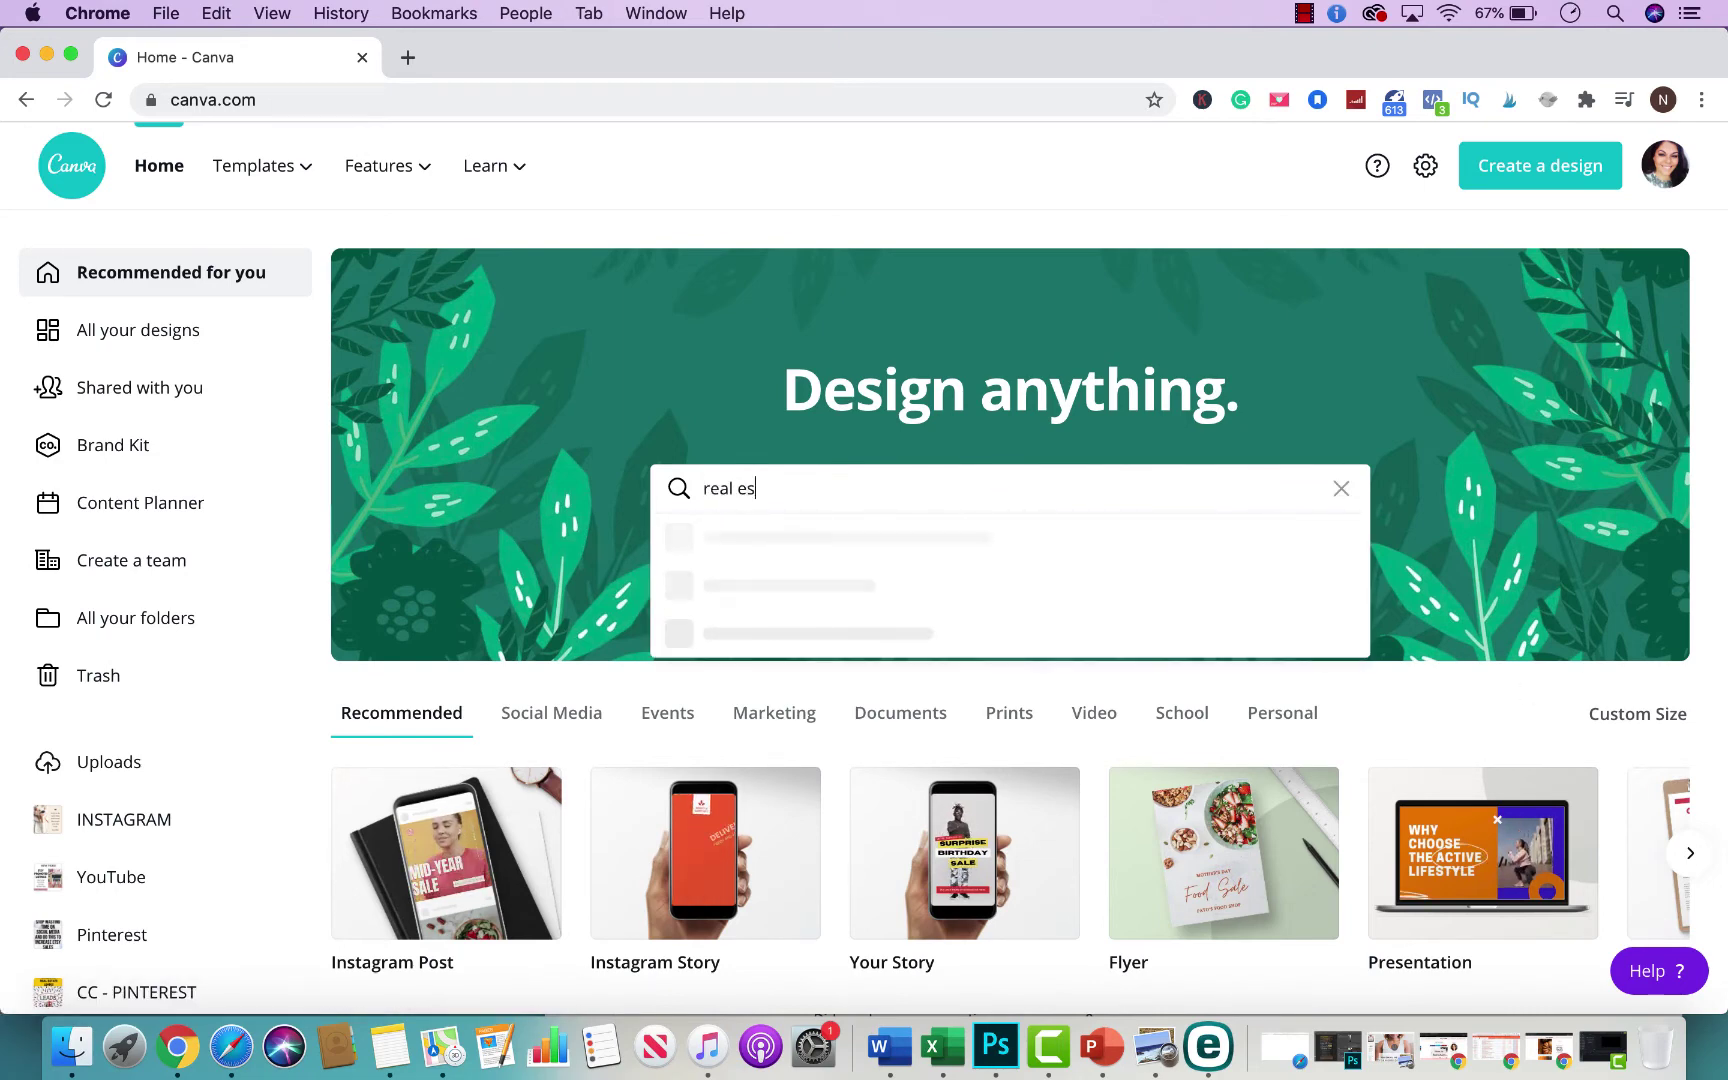
text(tate)
key(BackSpace)
key(BackSpace)
text(e)
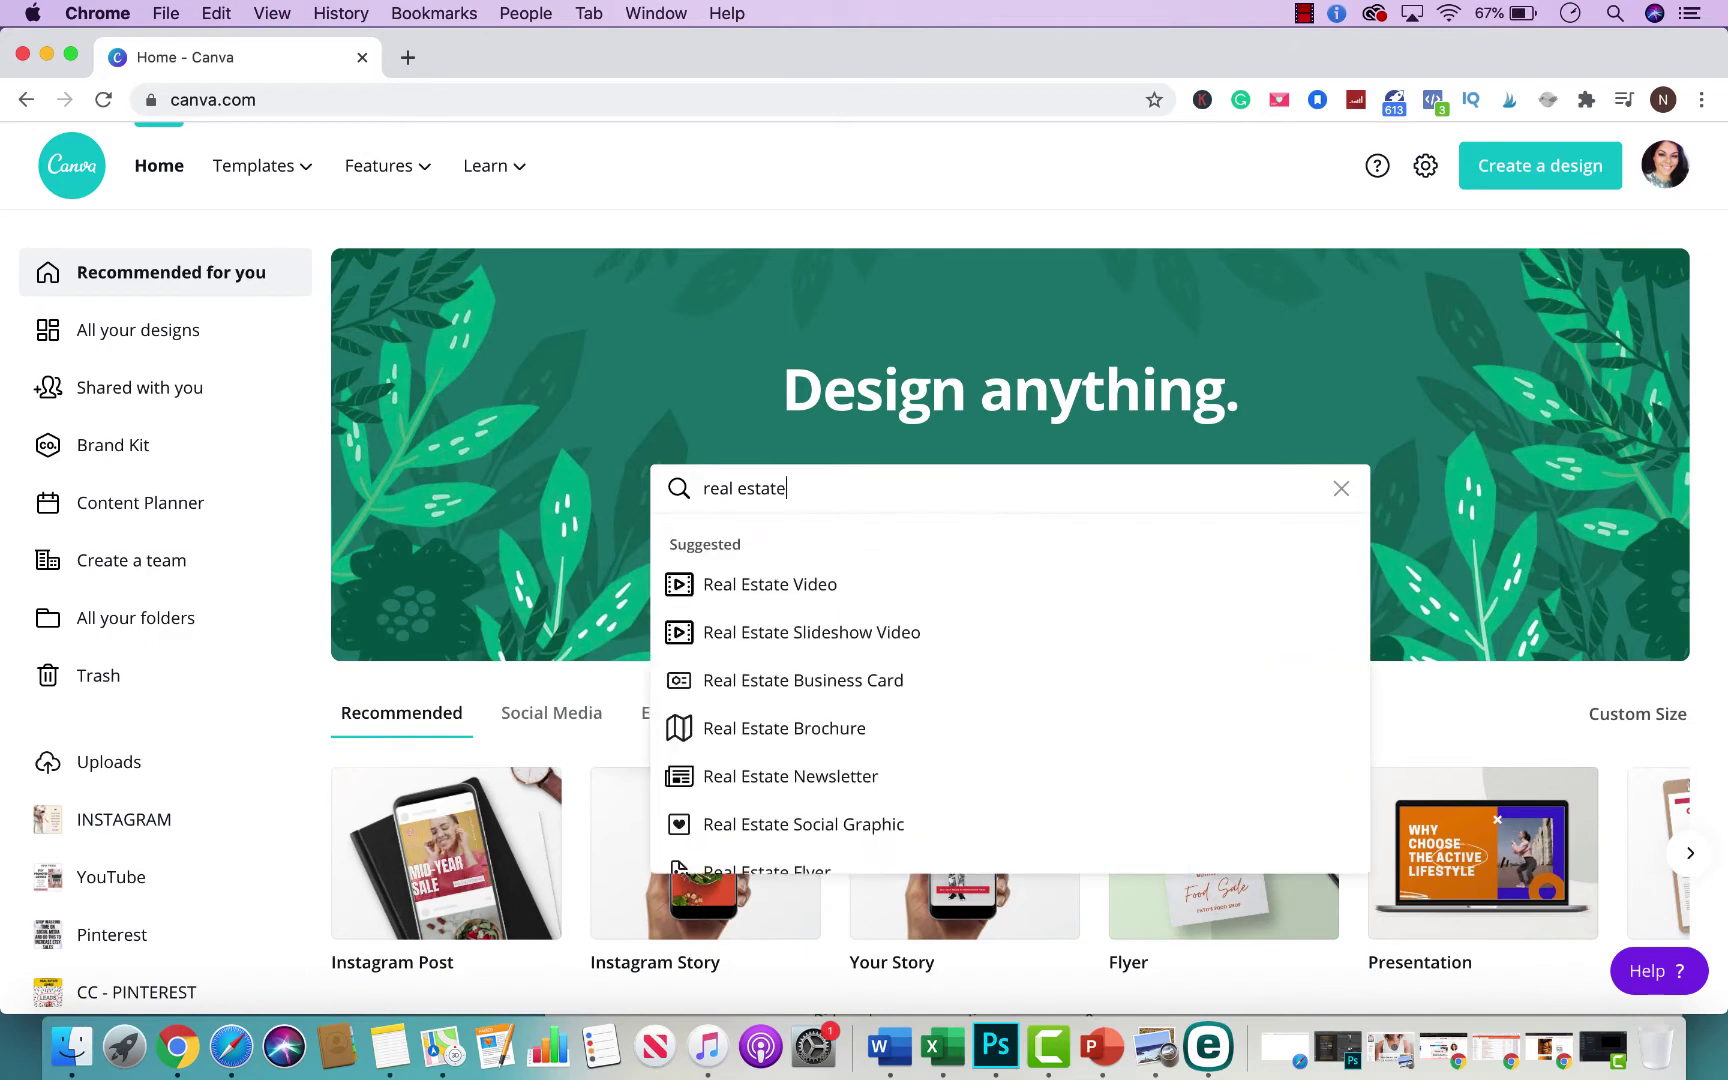
text( br)
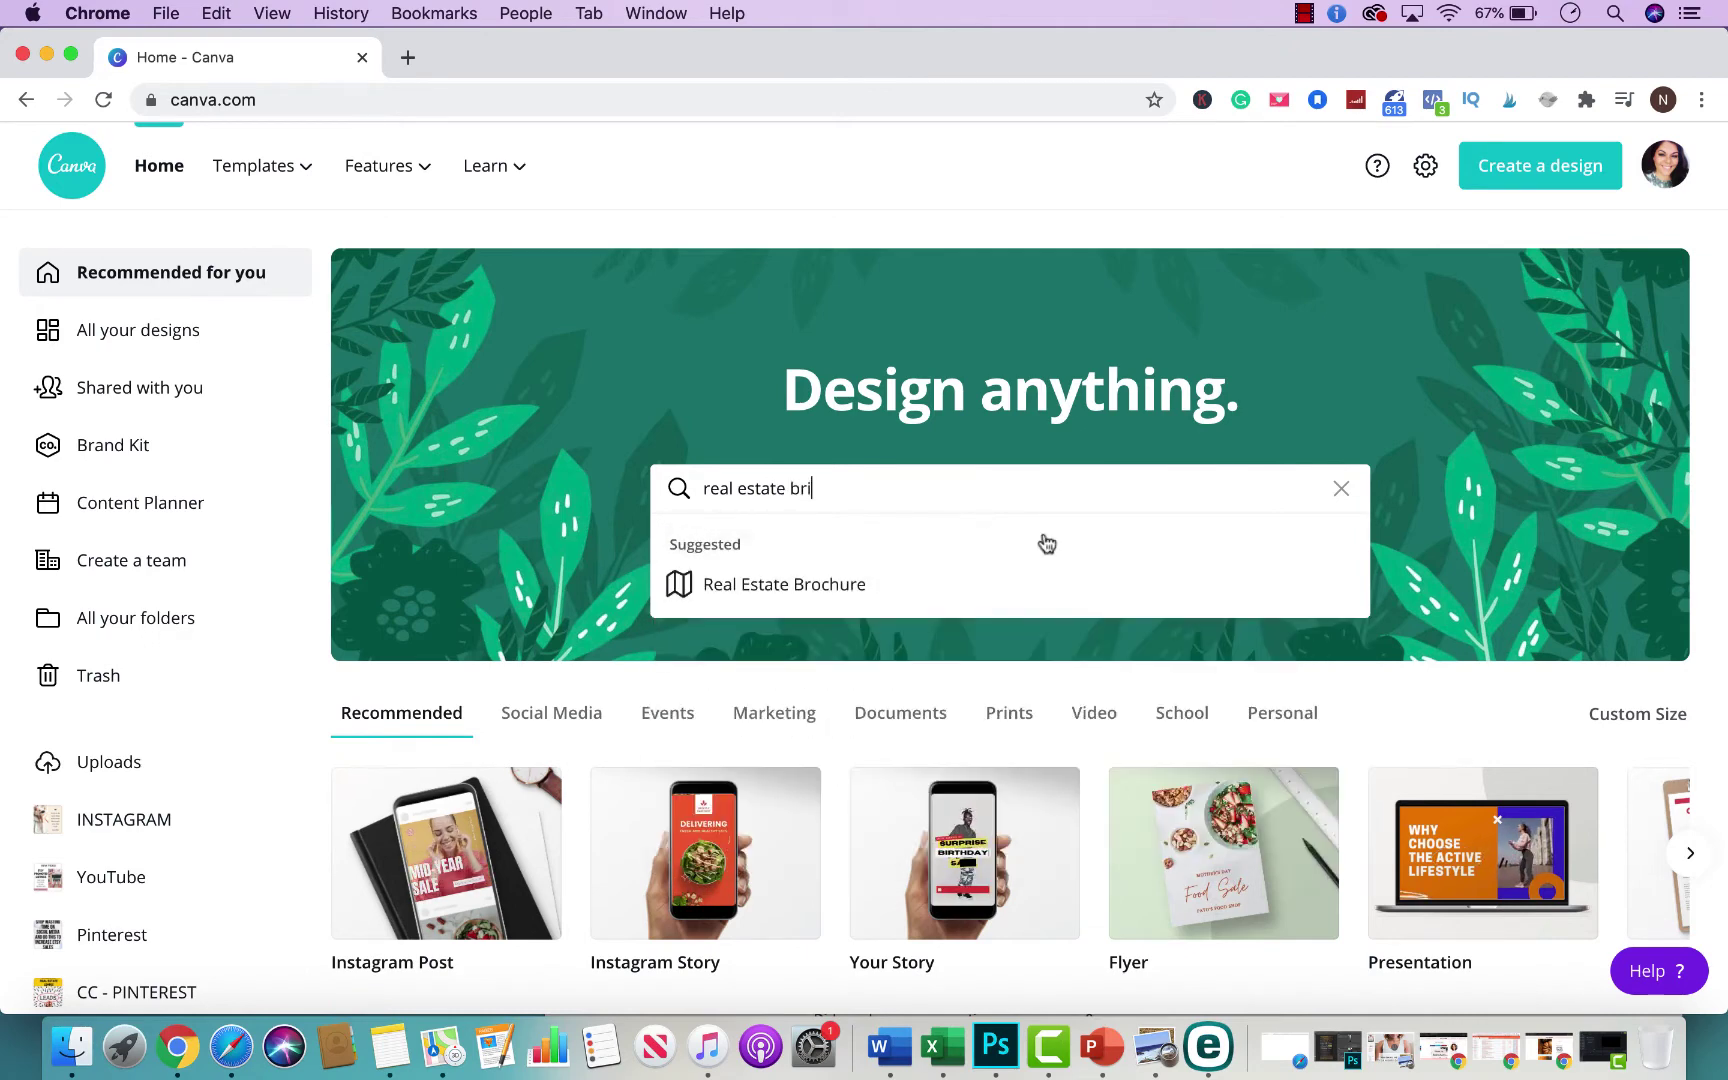
text(i)
click(943, 588)
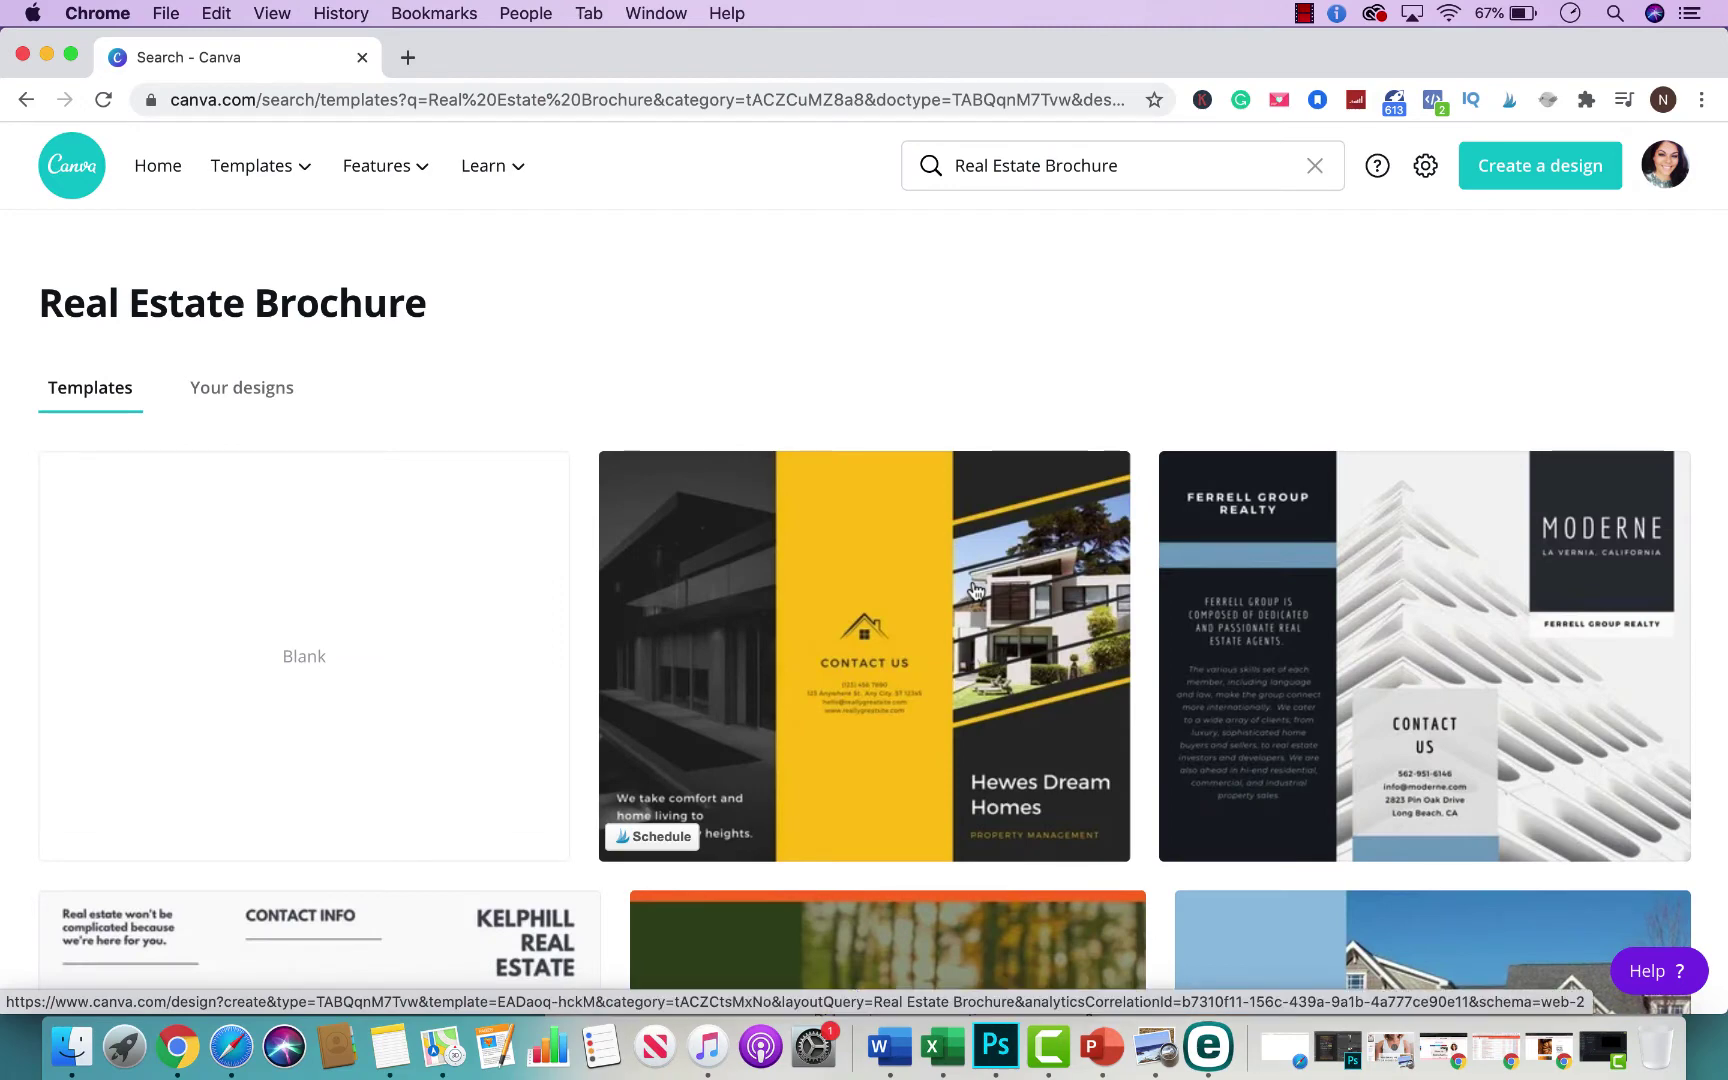
scroll(1072, 712, down, 6)
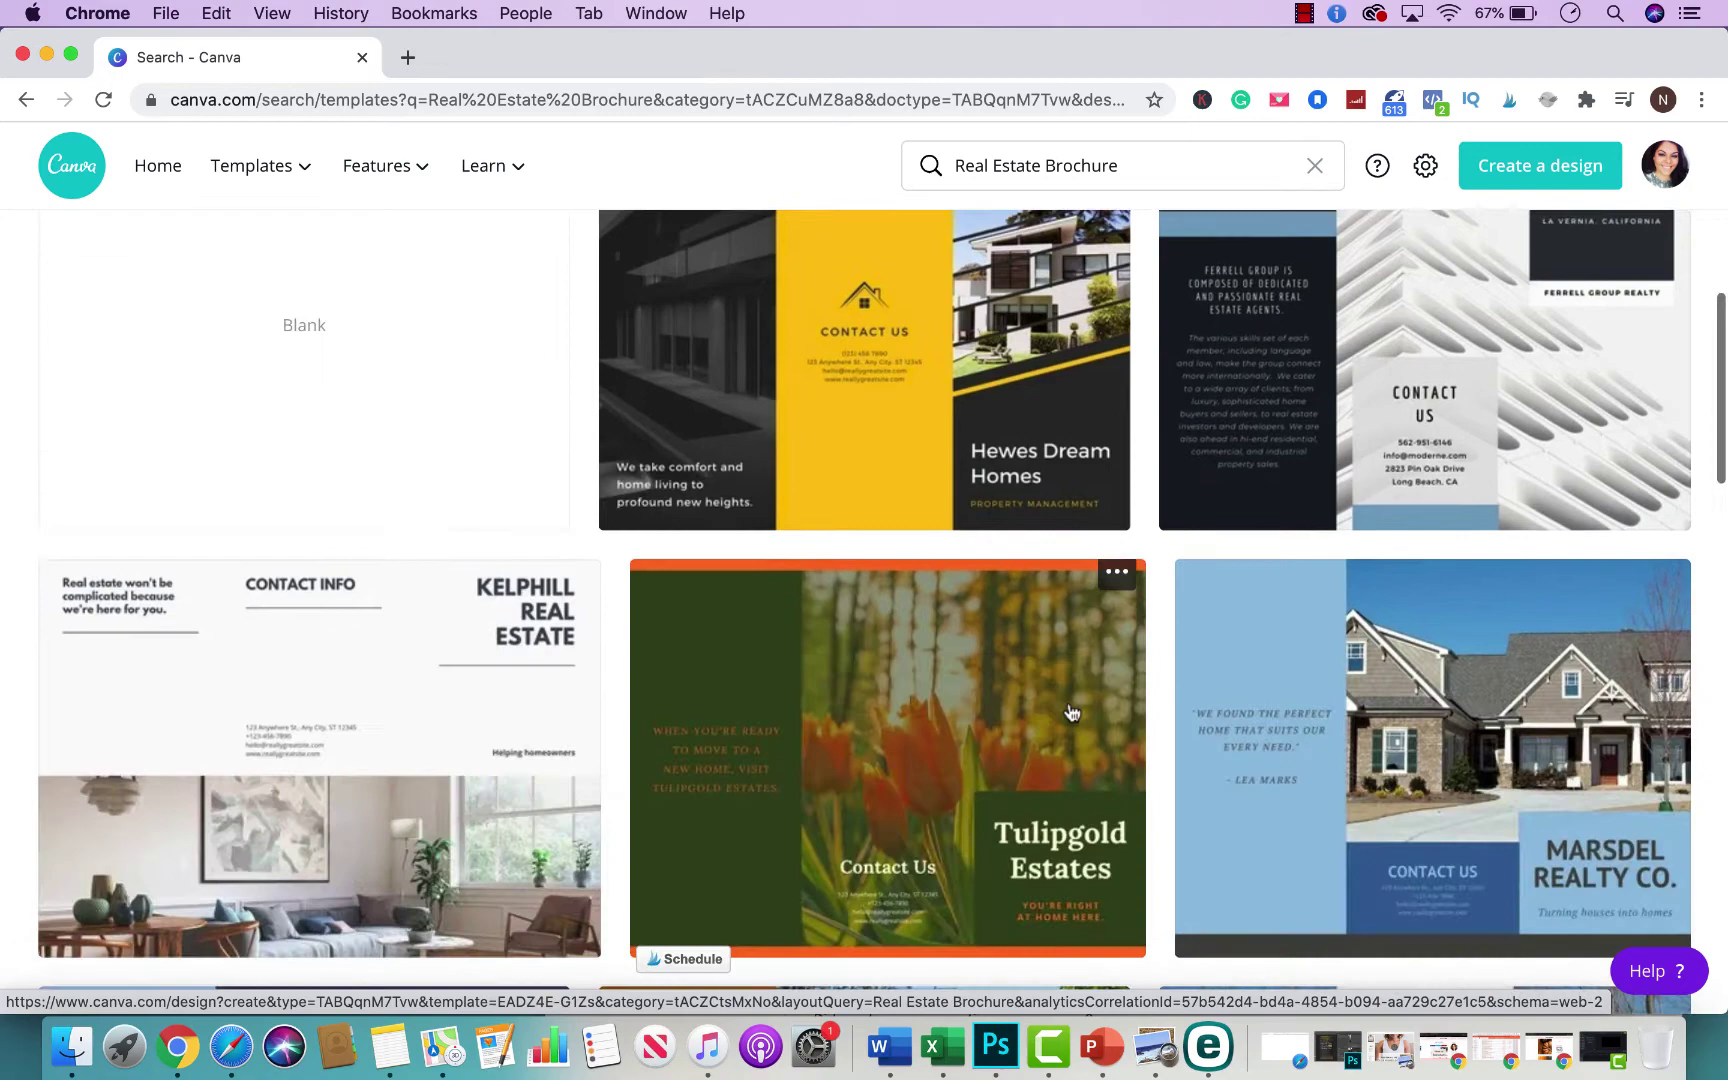
scroll(1070, 712, down, 5)
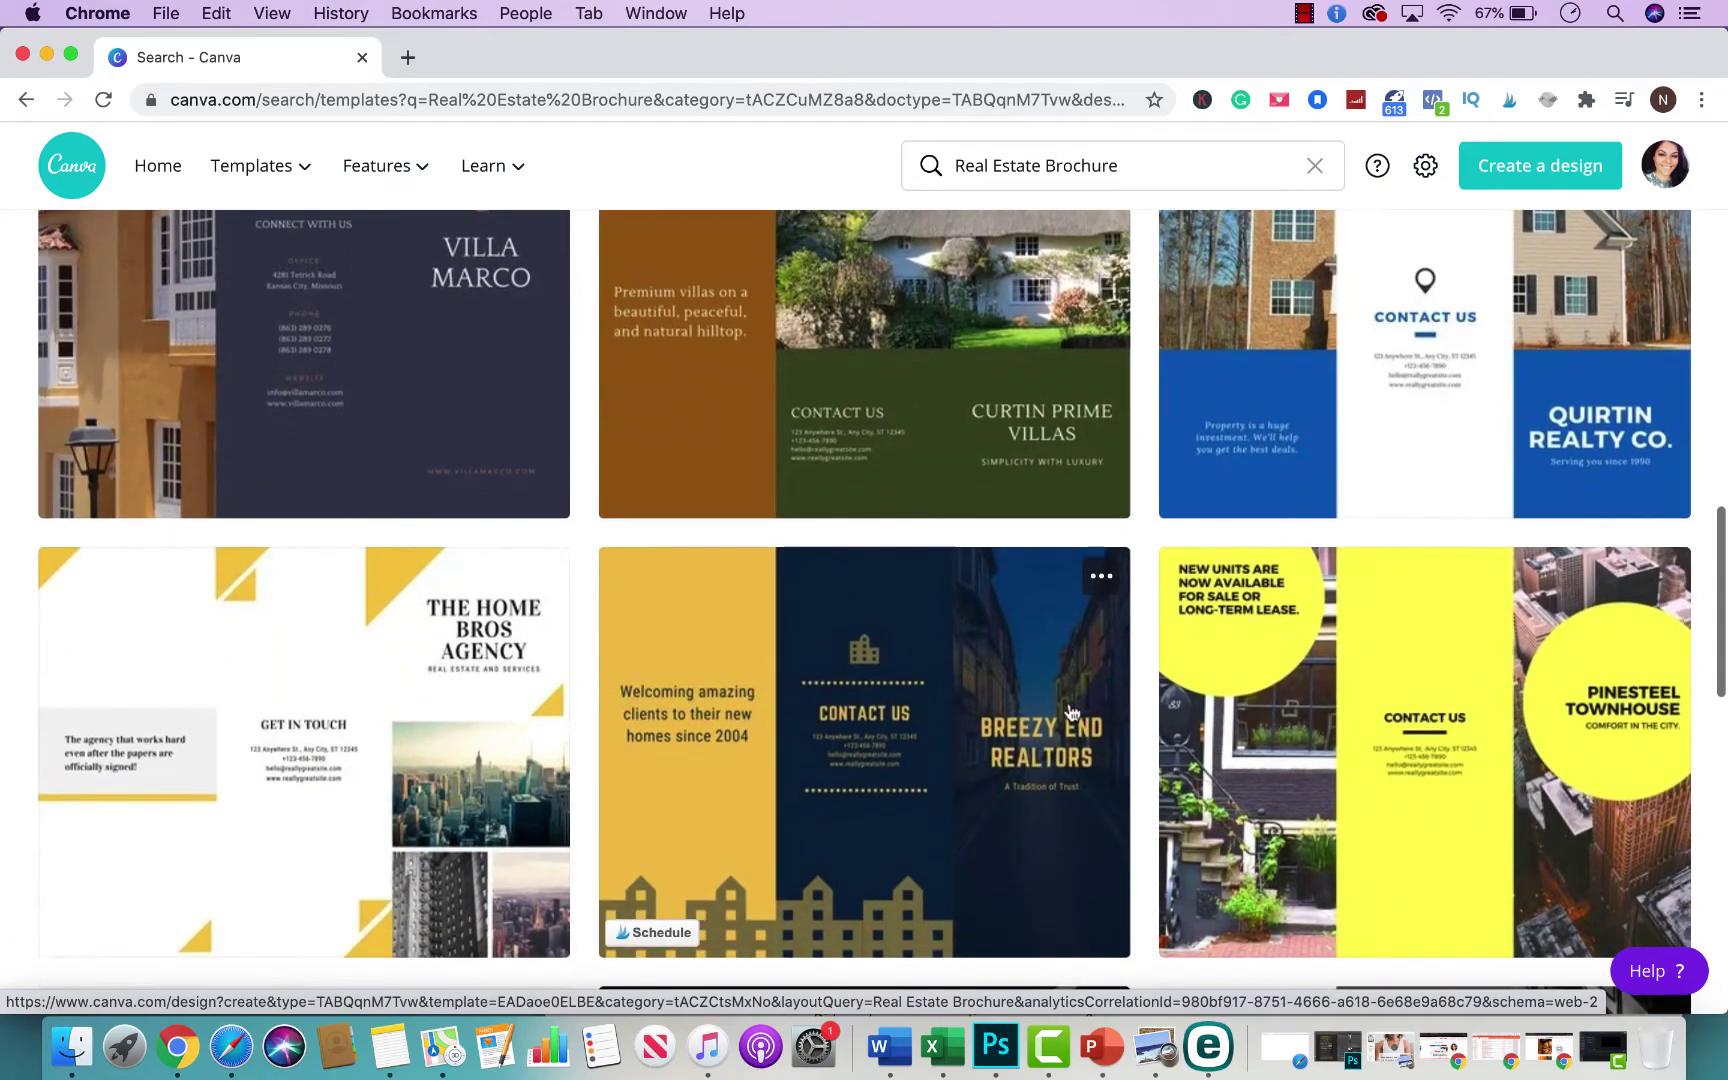
scroll(1070, 712, up, 4)
scroll(1070, 712, up, 8)
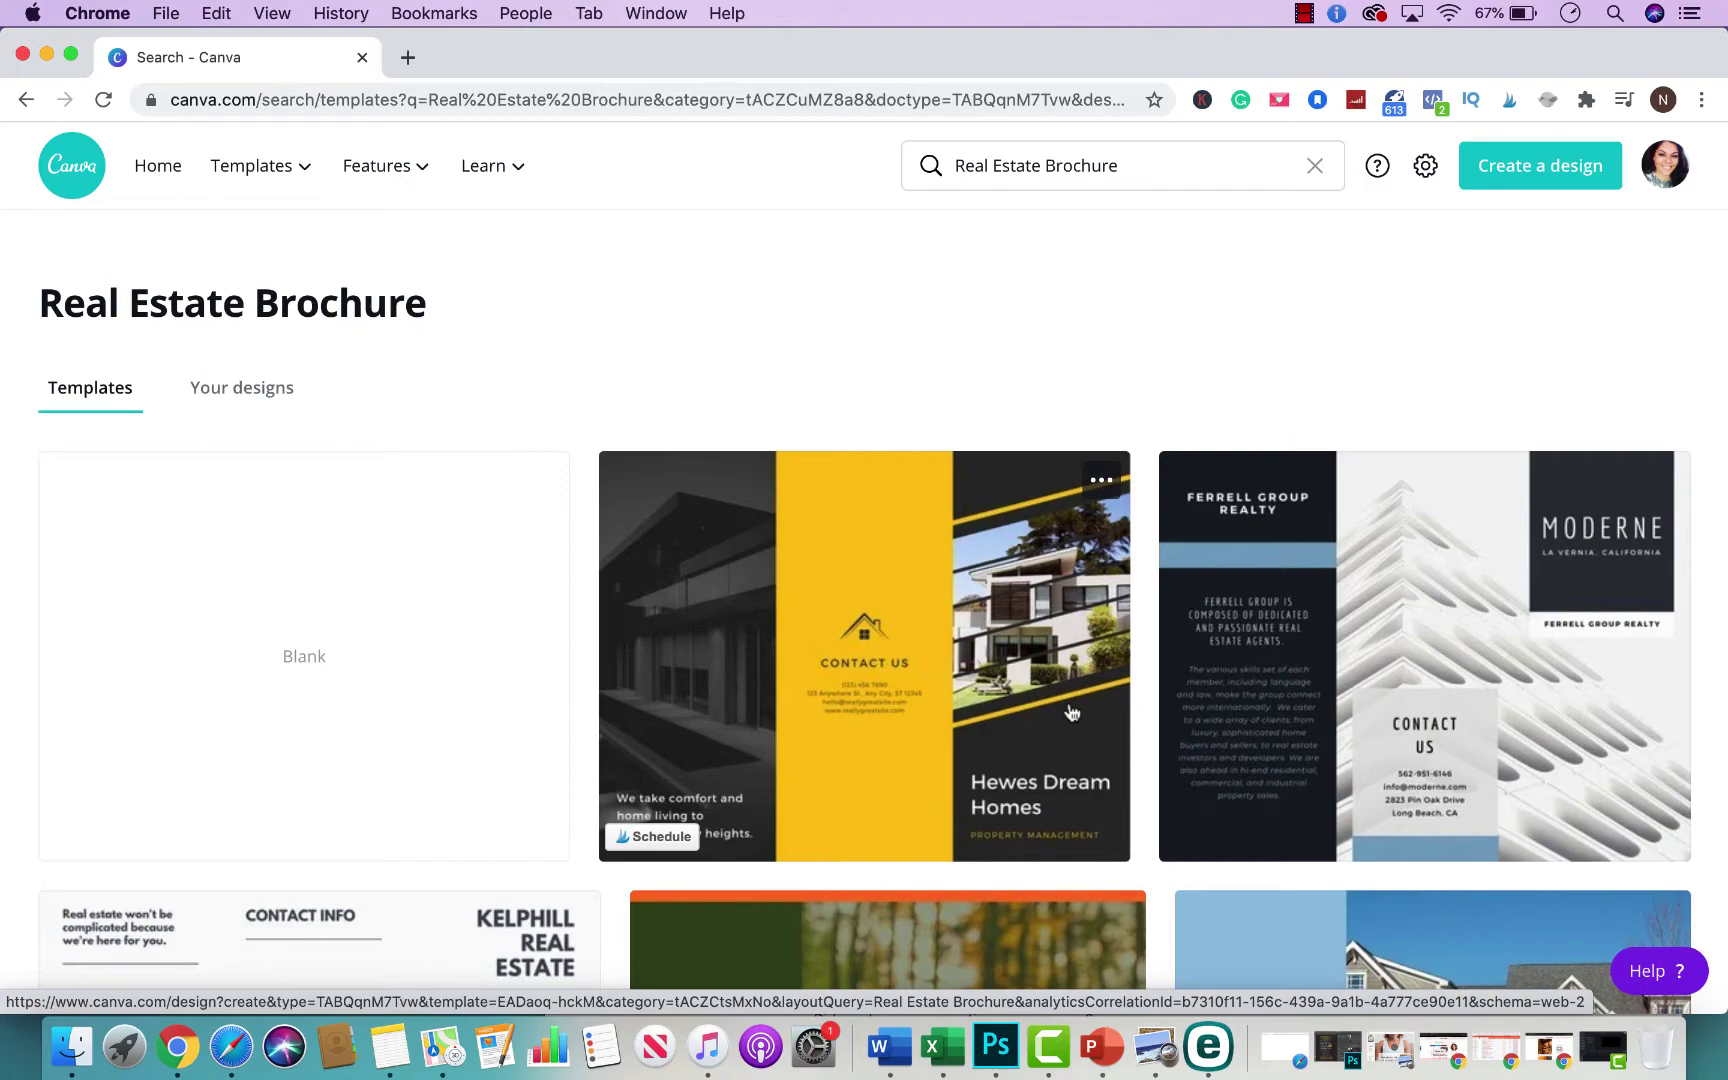
scroll(1095, 873, down, 10)
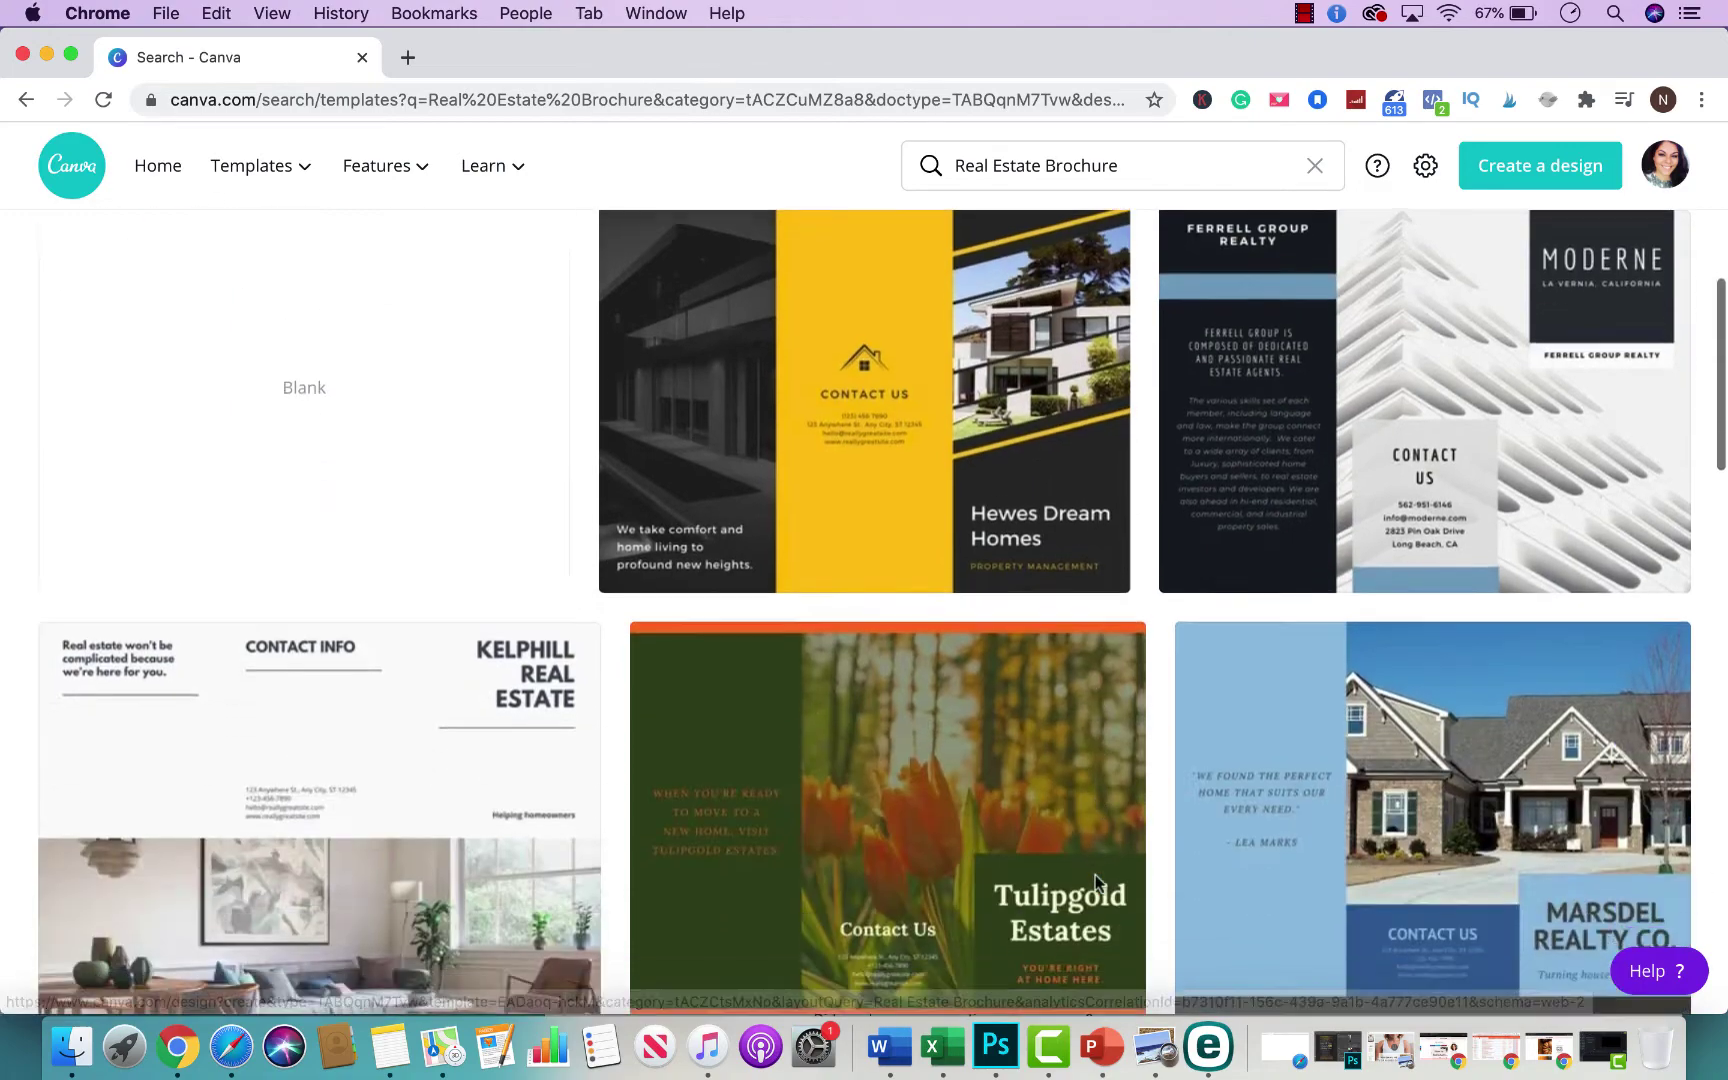
scroll(1097, 885, down, 3)
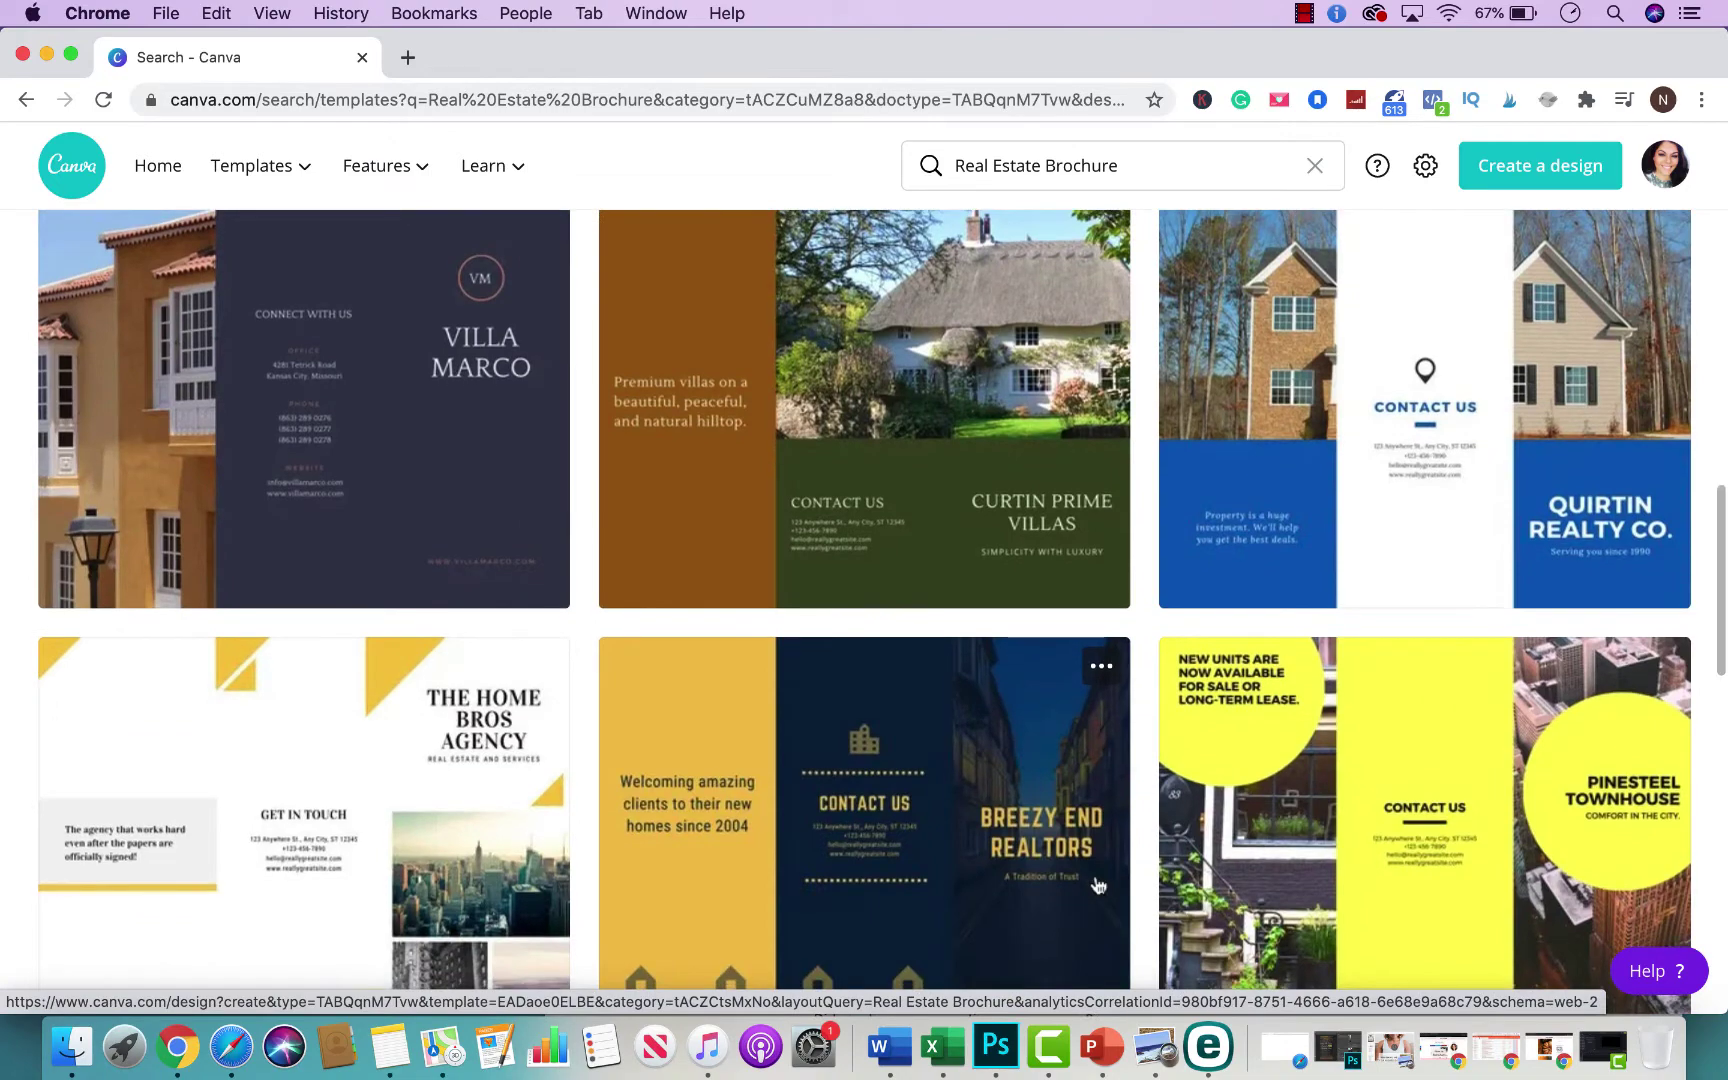
scroll(1097, 885, down, 6)
scroll(1097, 882, up, 4)
mouse_move(1099, 884)
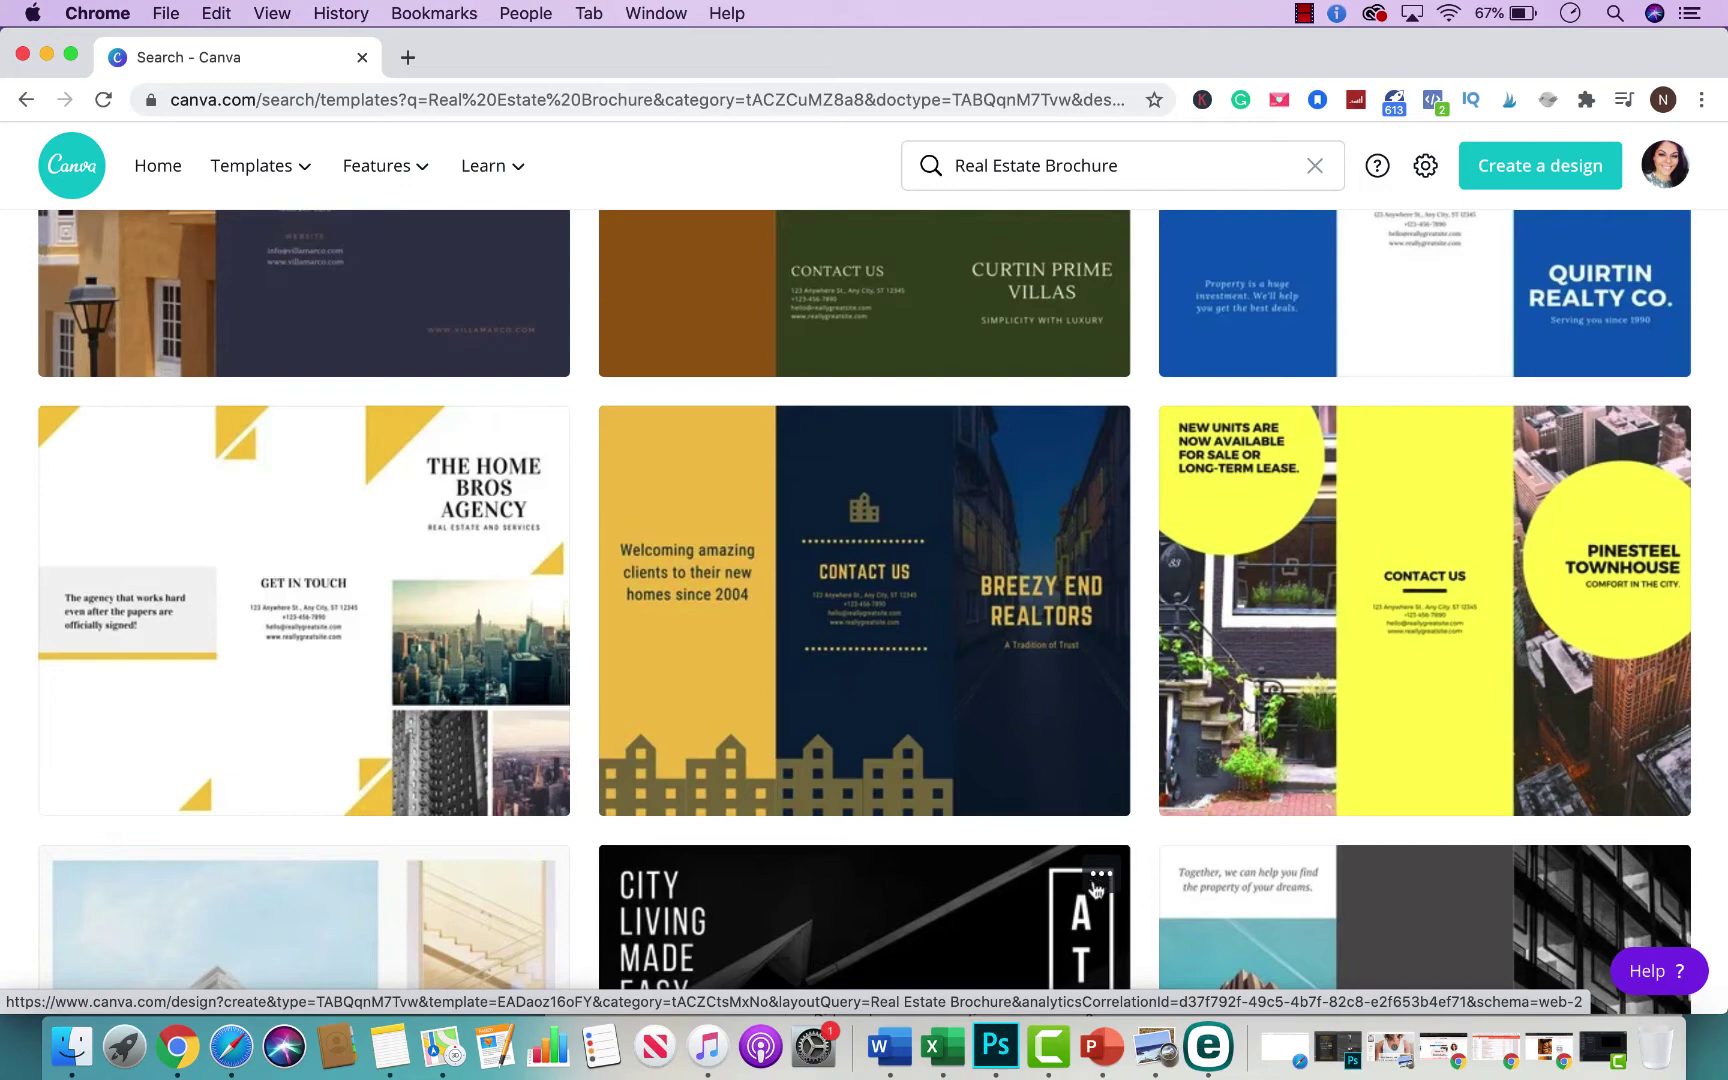
scroll(1091, 822, down, 3)
scroll(1089, 740, down, 5)
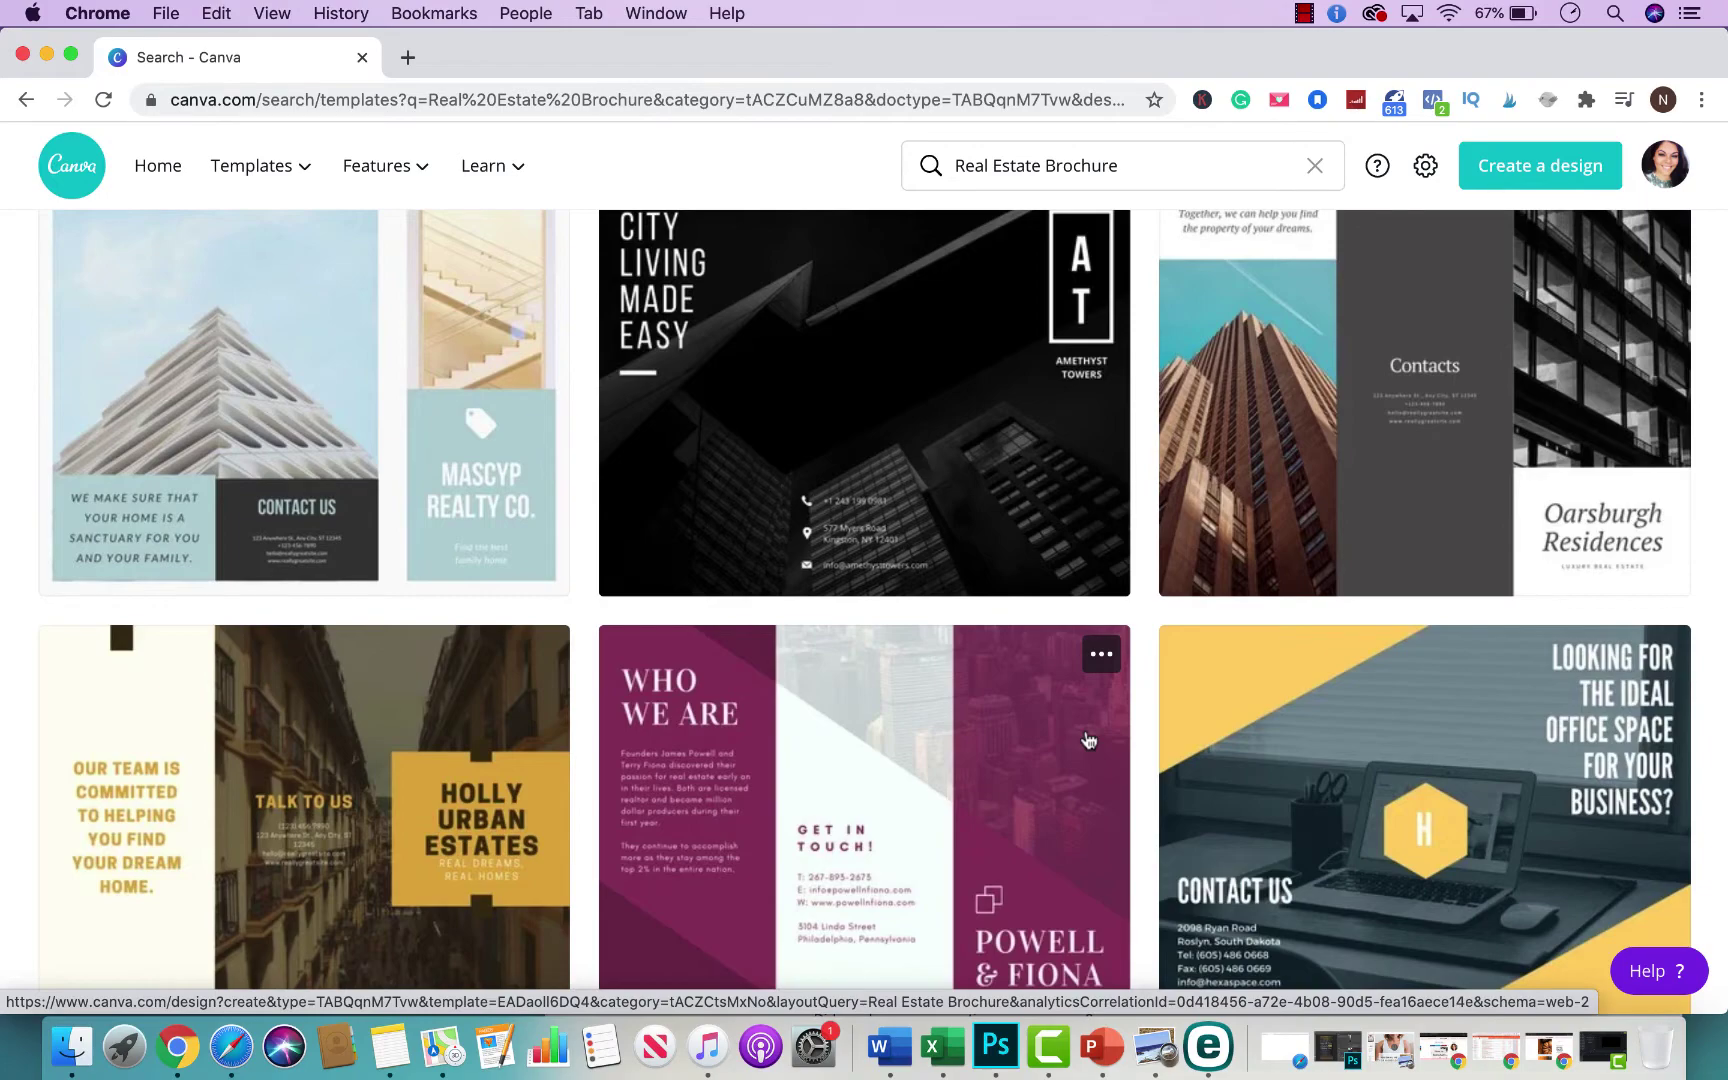
scroll(1089, 740, down, 15)
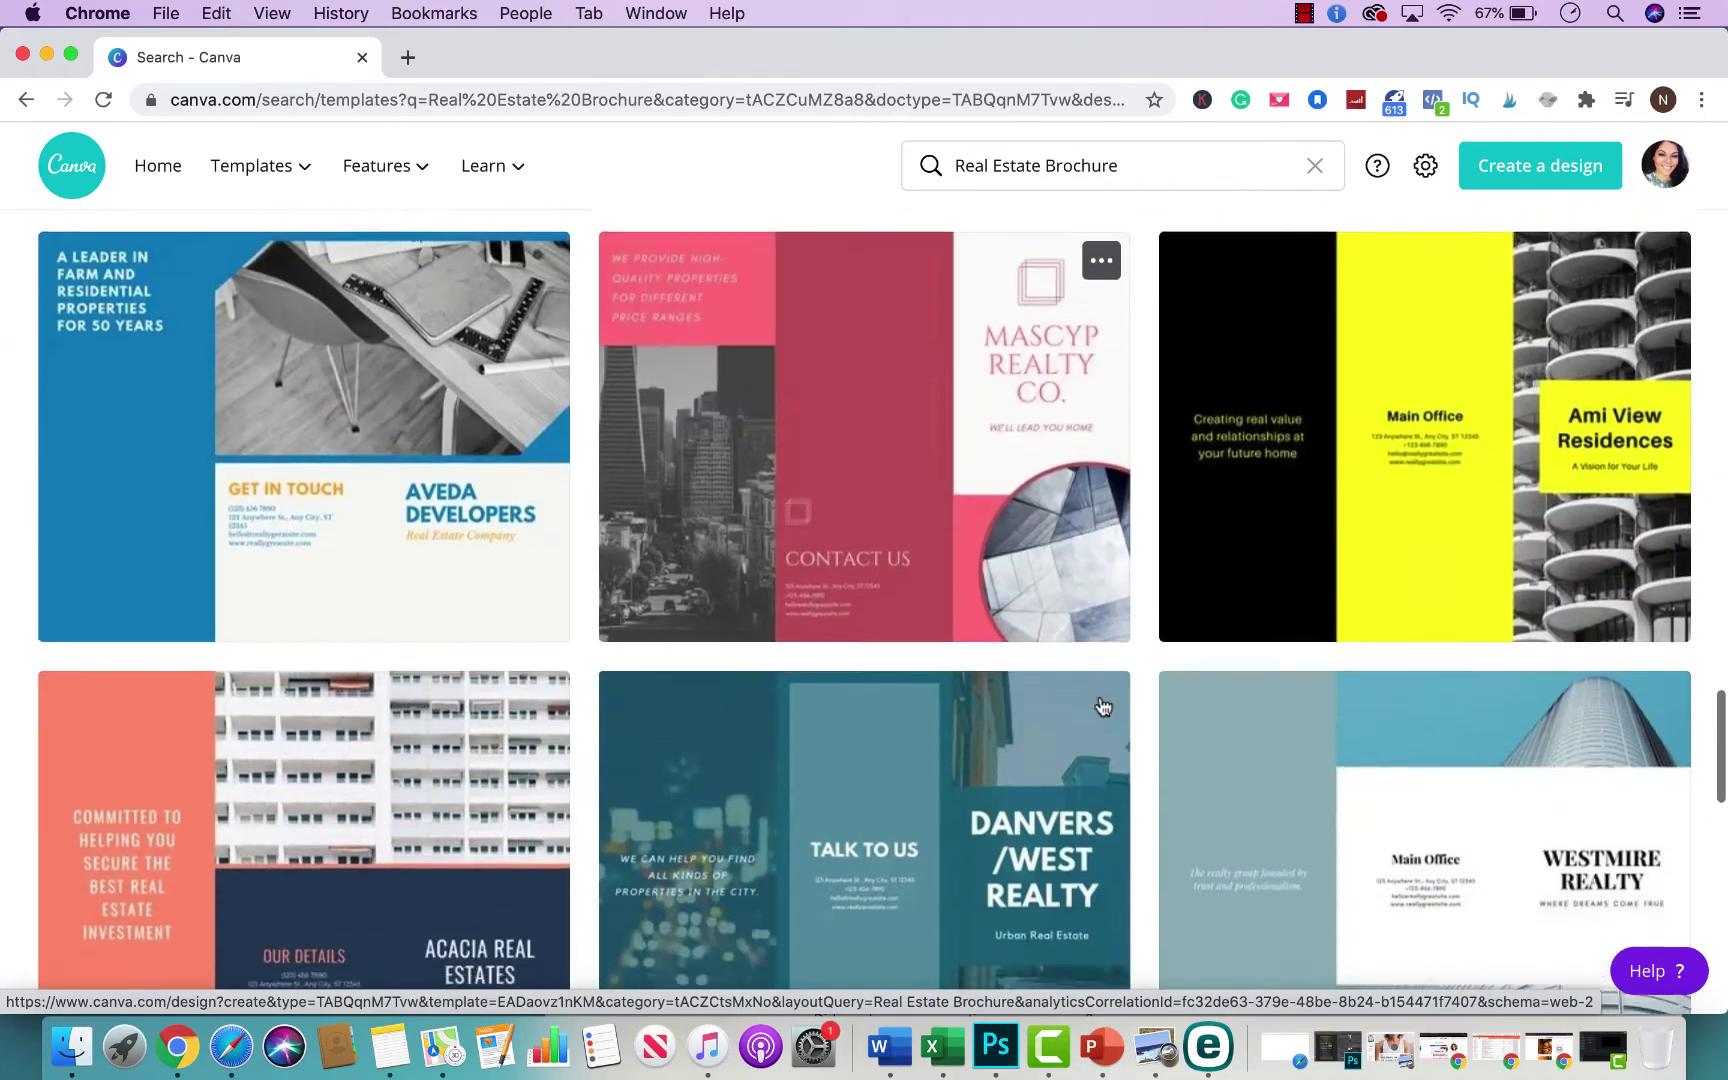
scroll(1102, 706, up, 20)
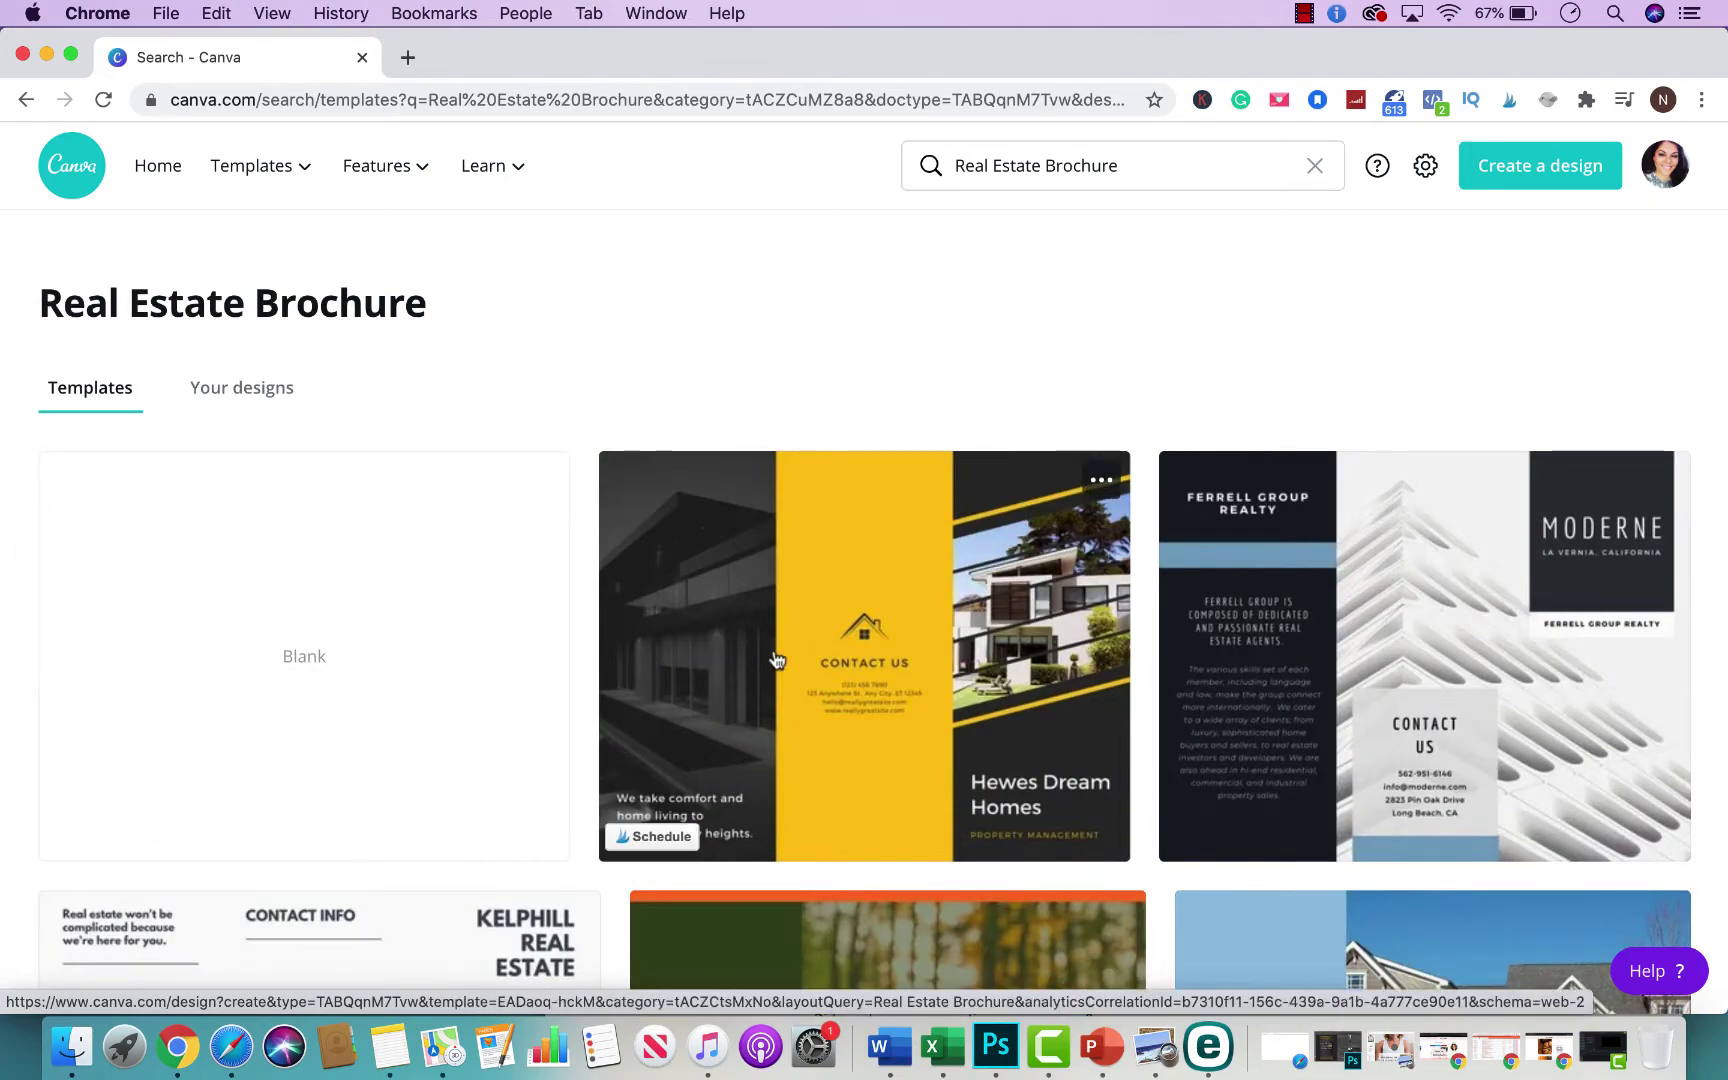
scroll(771, 656, down, 15)
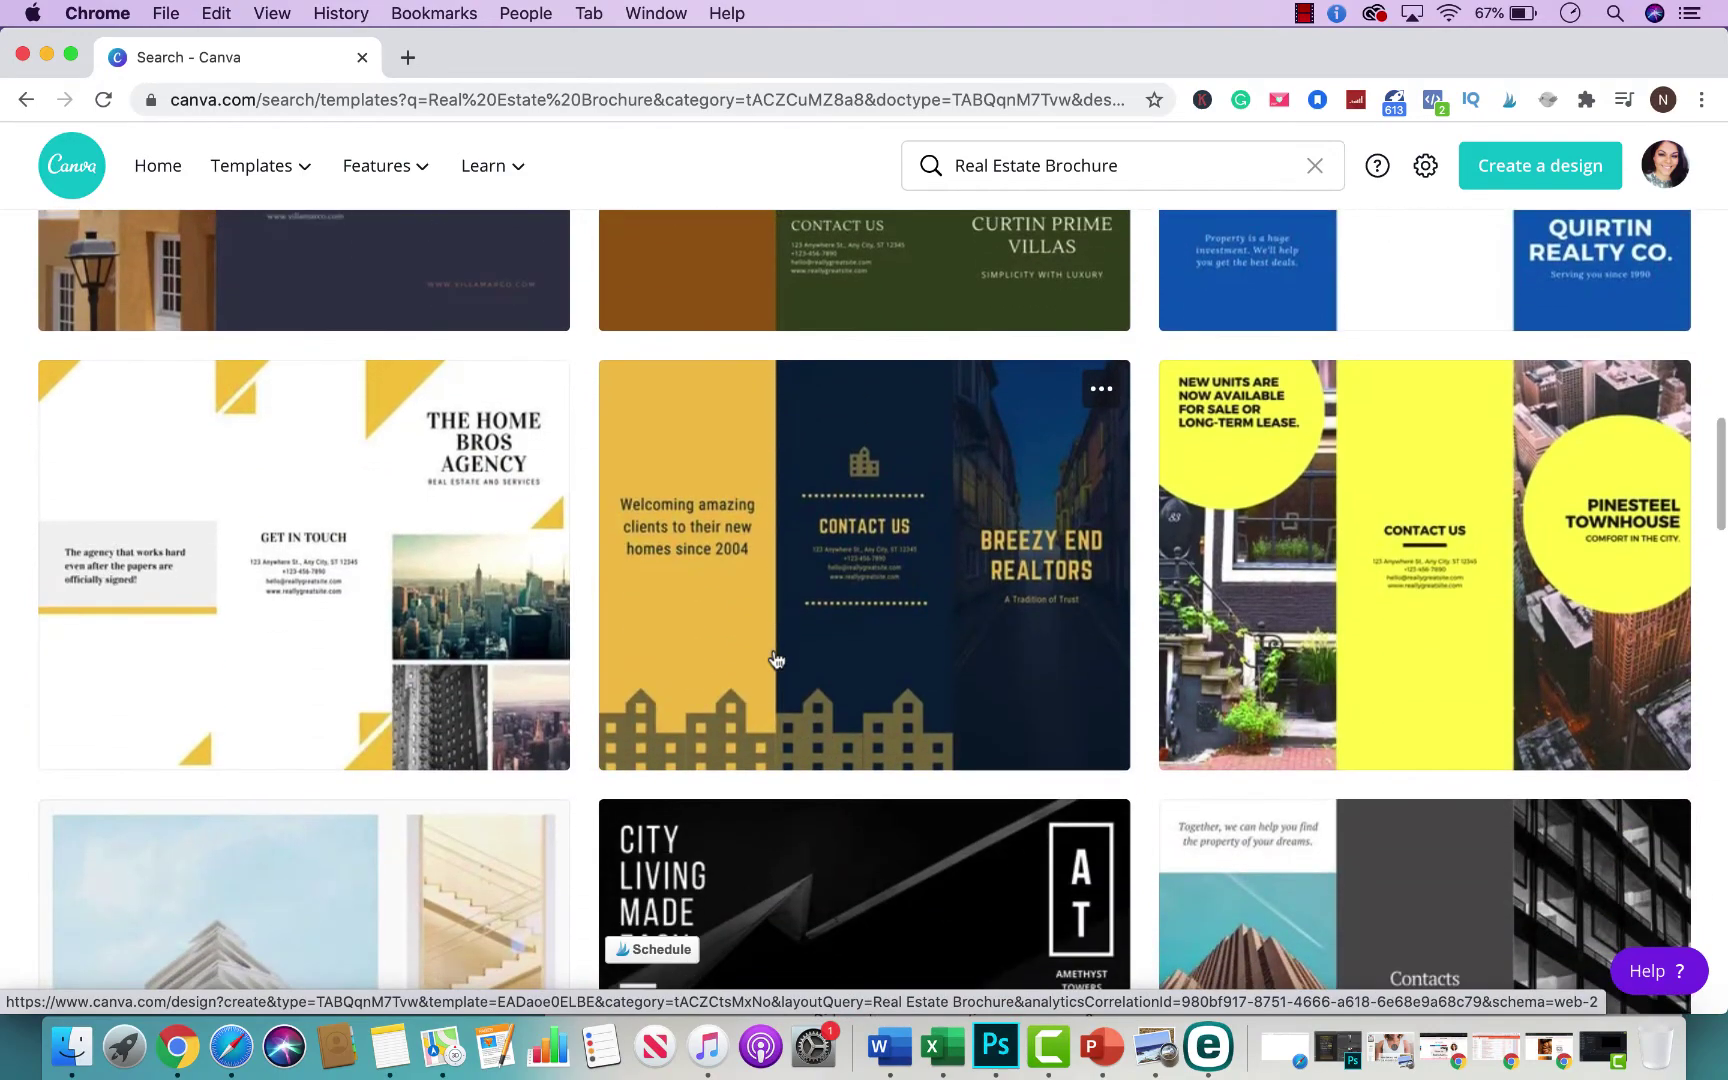
scroll(775, 658, down, 15)
scroll(775, 658, down, 10)
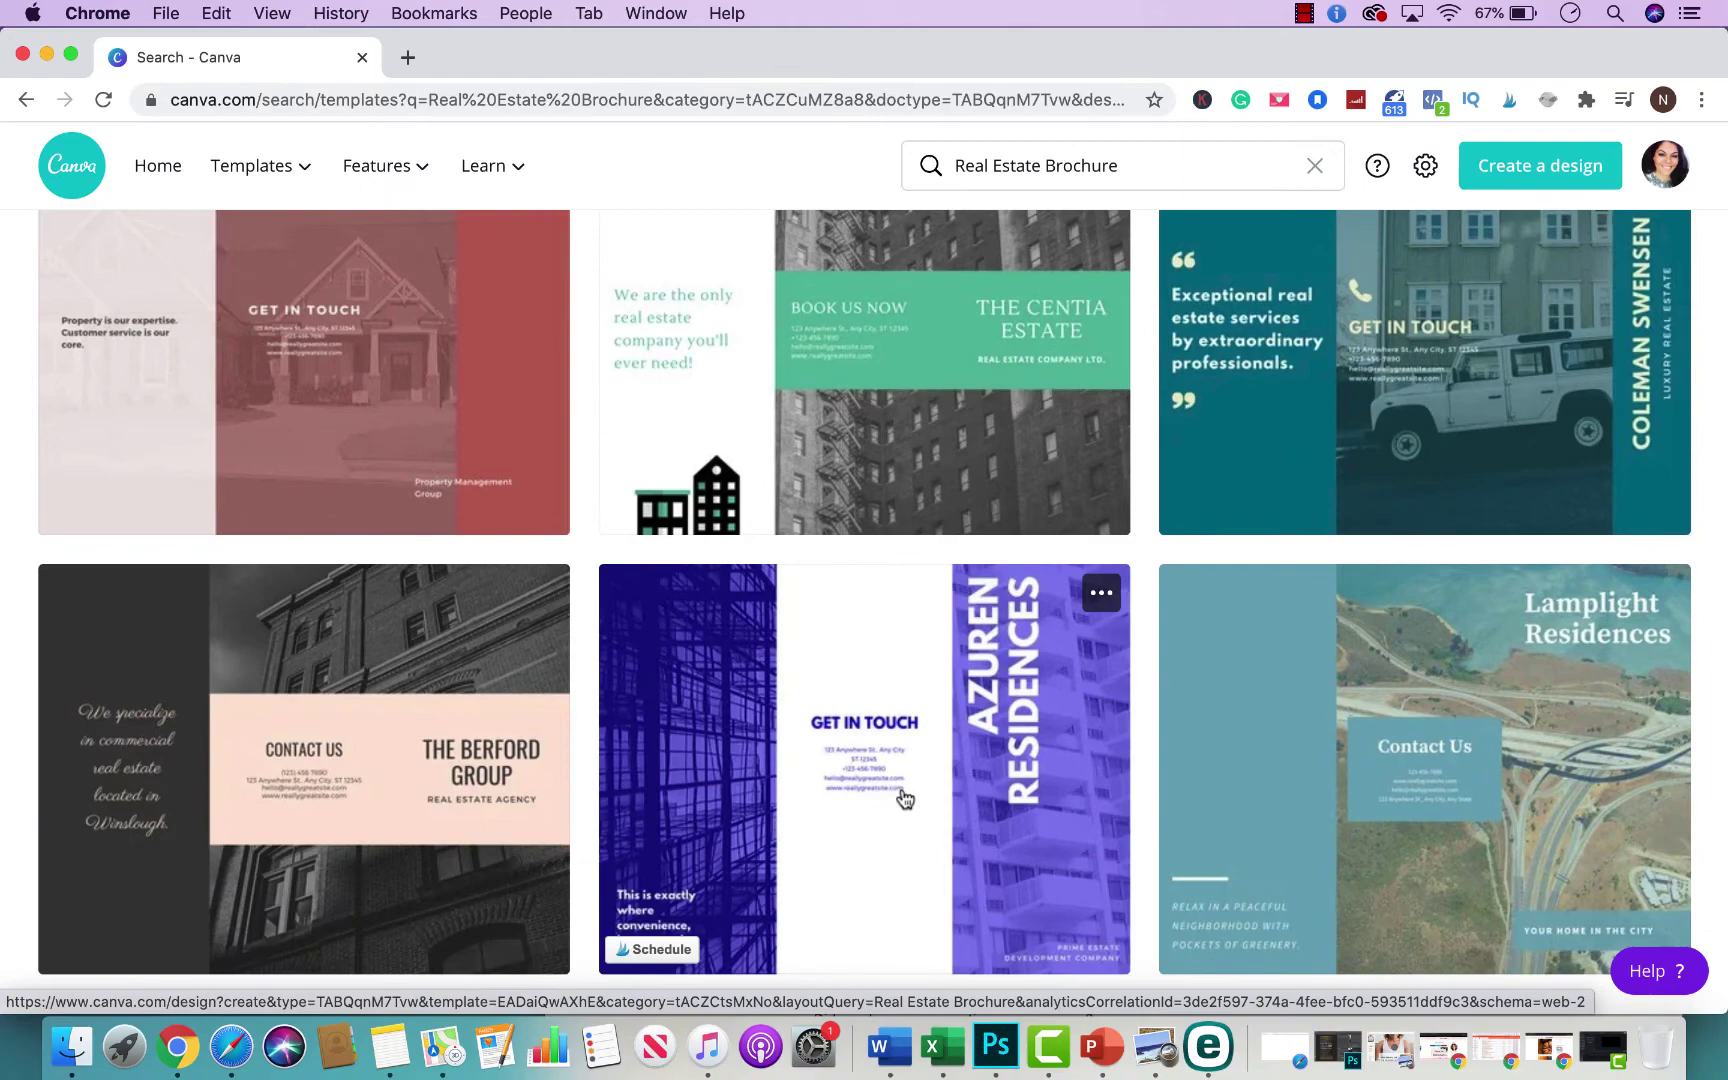
scroll(872, 612, up, 20)
scroll(862, 532, up, 6)
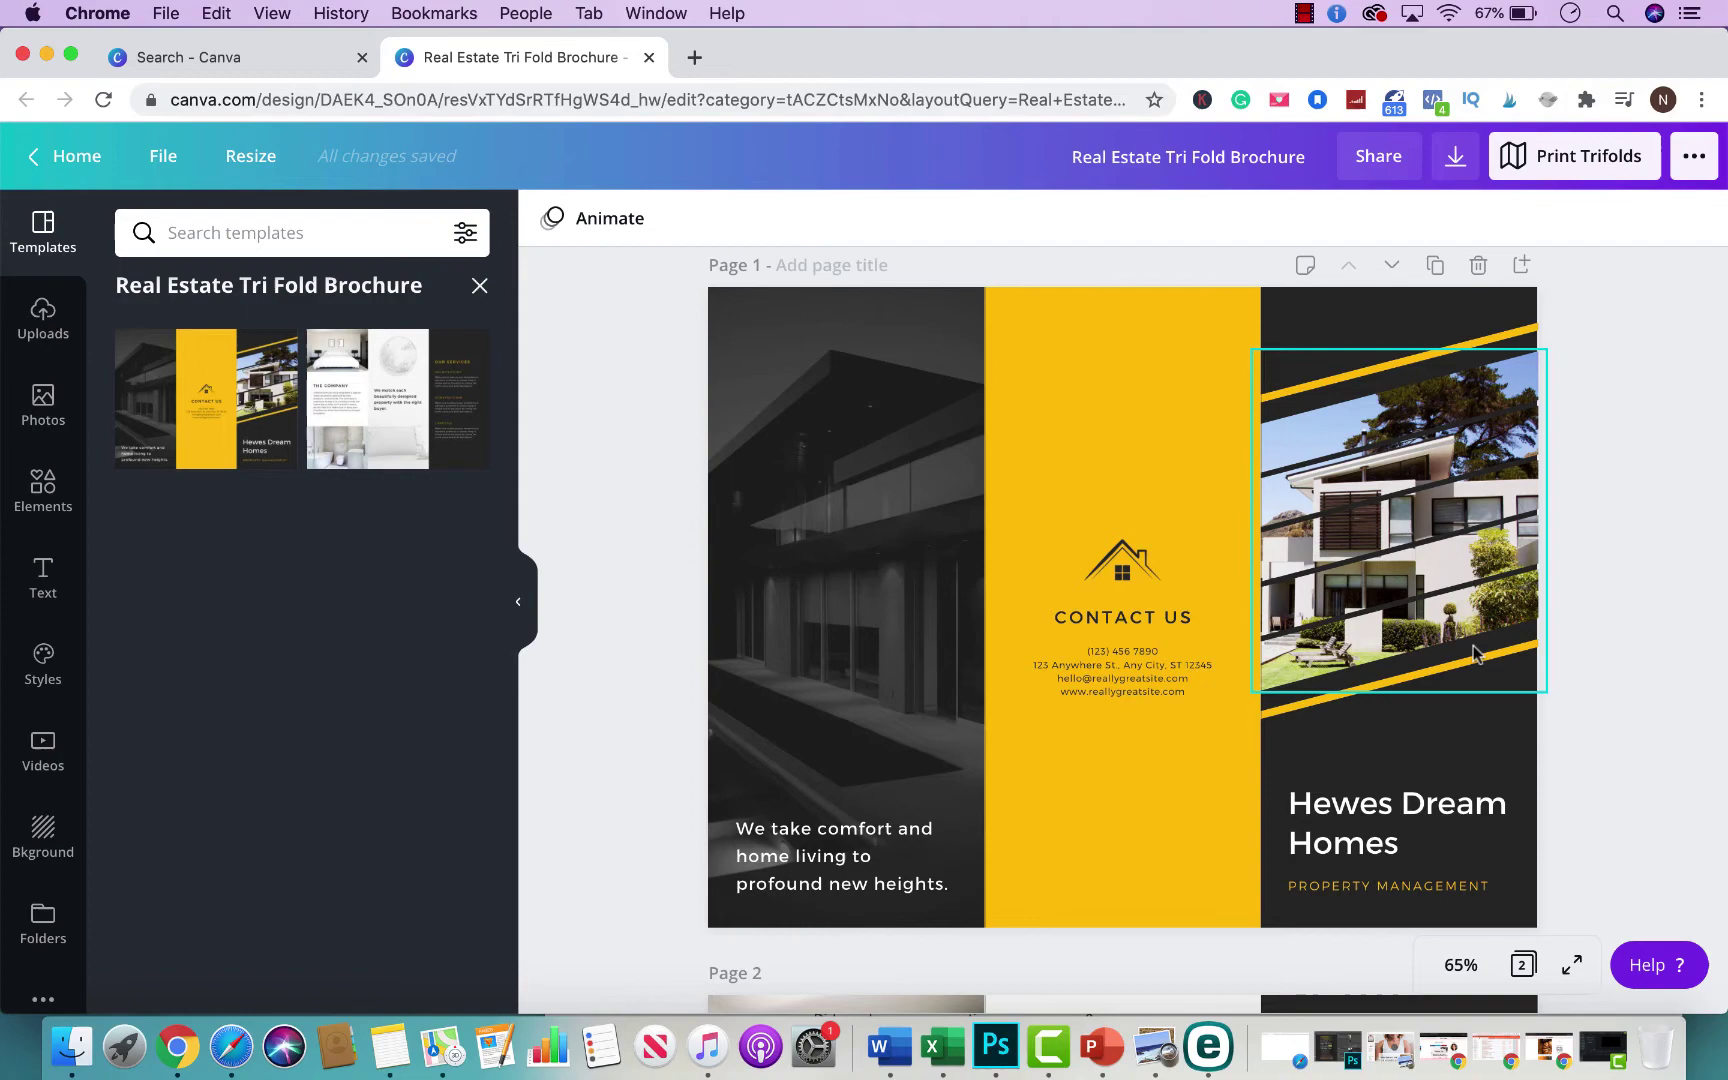
- Scroll through Page 1 and Page 2 of the Hewes Dream Homes template to review it
scroll(1463, 668, down, 6)
scroll(997, 685, down, 3)
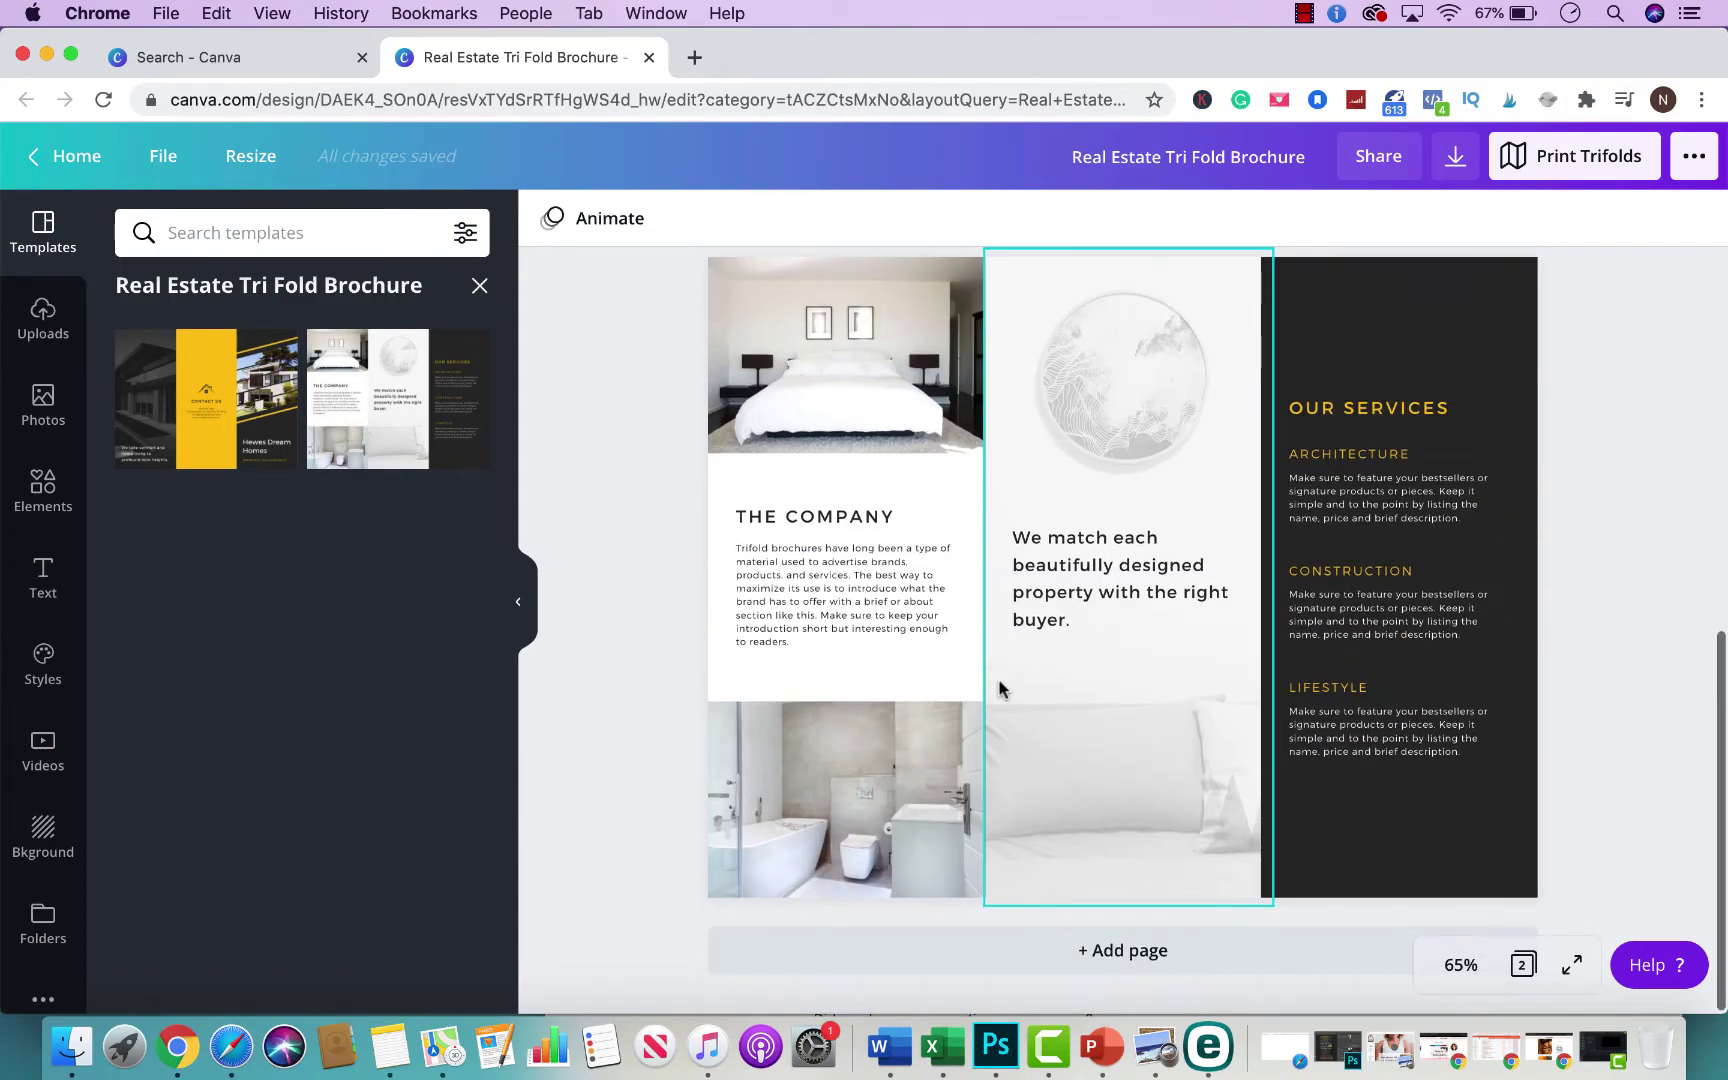
scroll(995, 810, up, 8)
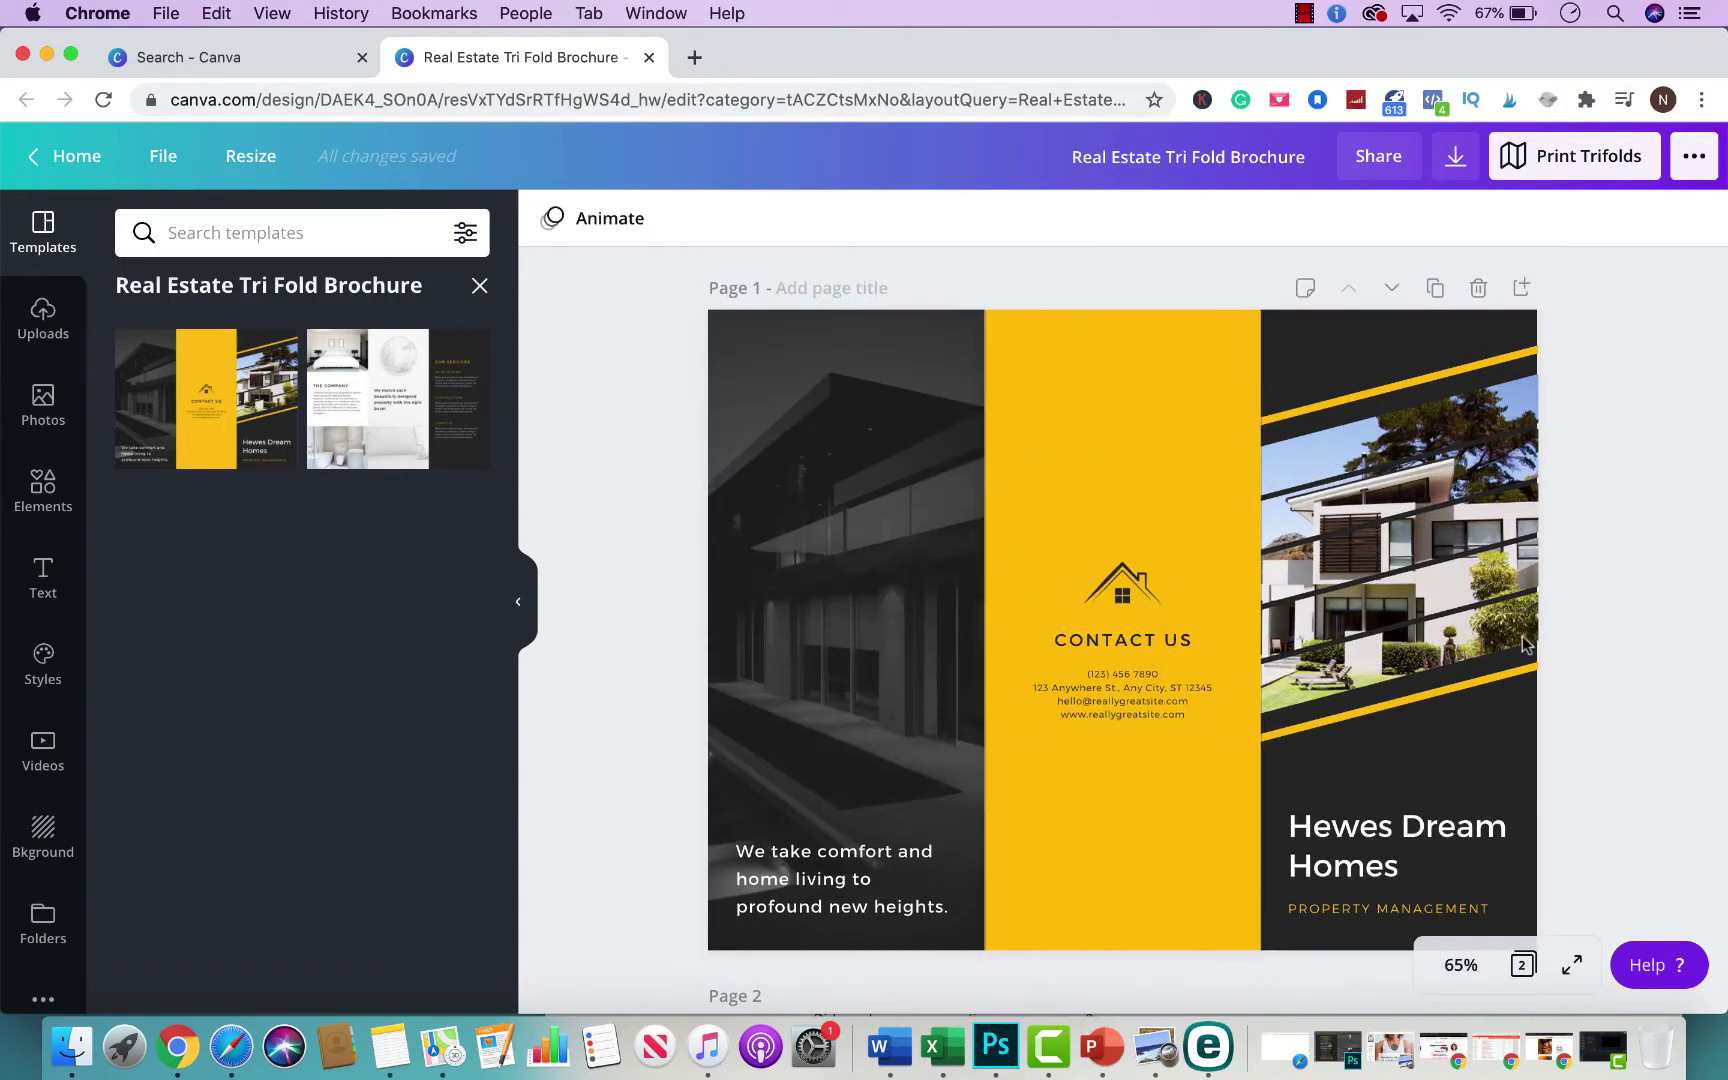
scroll(991, 698, down, 7)
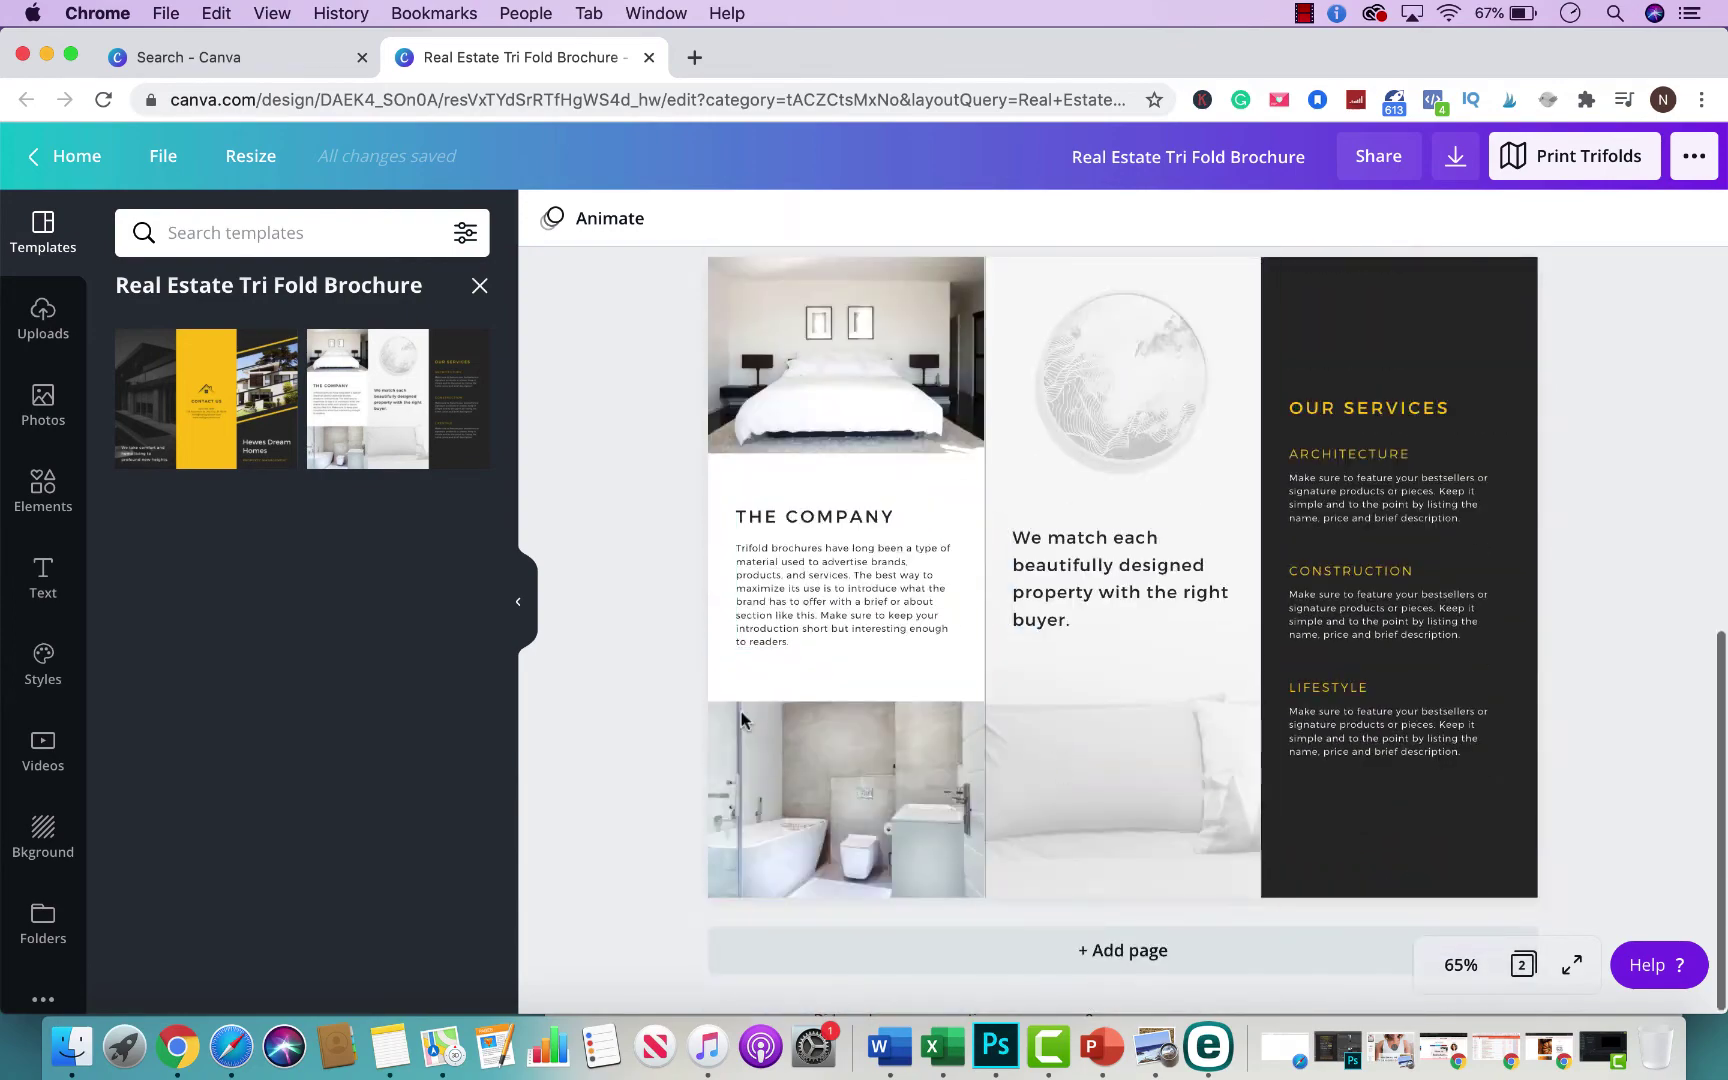
scroll(1118, 692, up, 8)
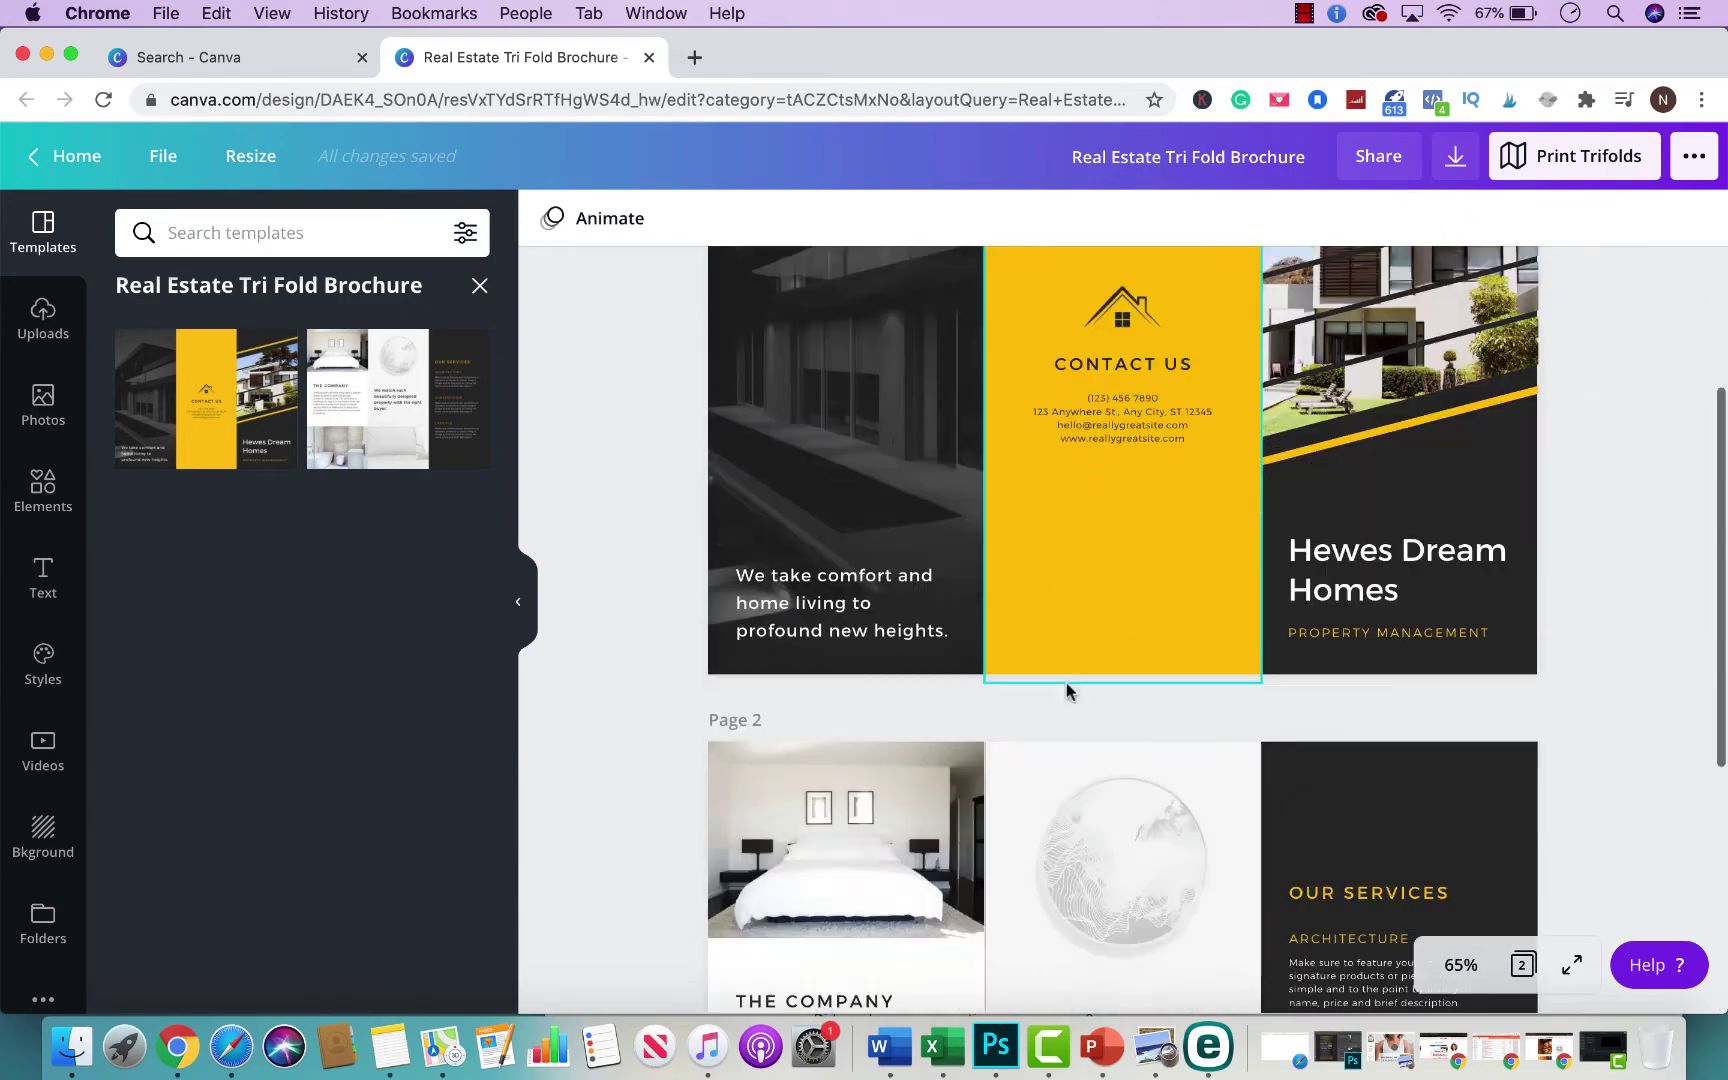
scroll(1066, 682, down, 5)
scroll(1066, 682, up, 8)
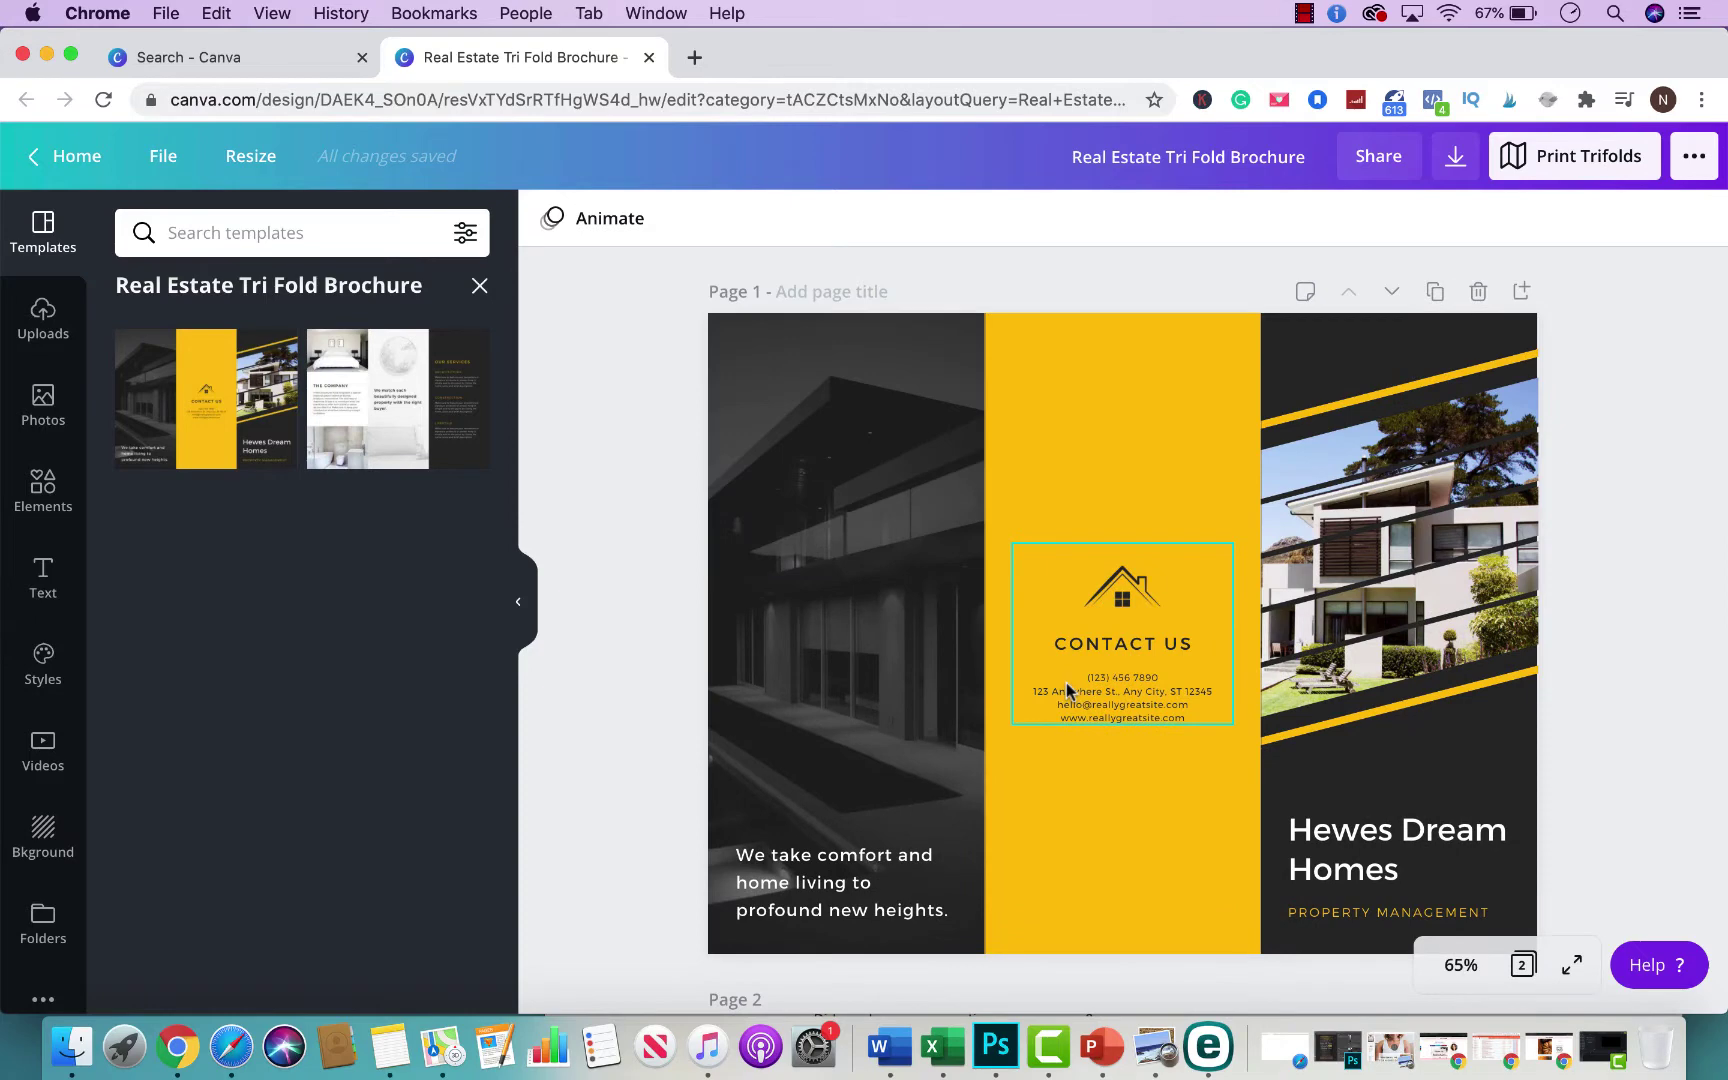
scroll(1120, 594, down, 3)
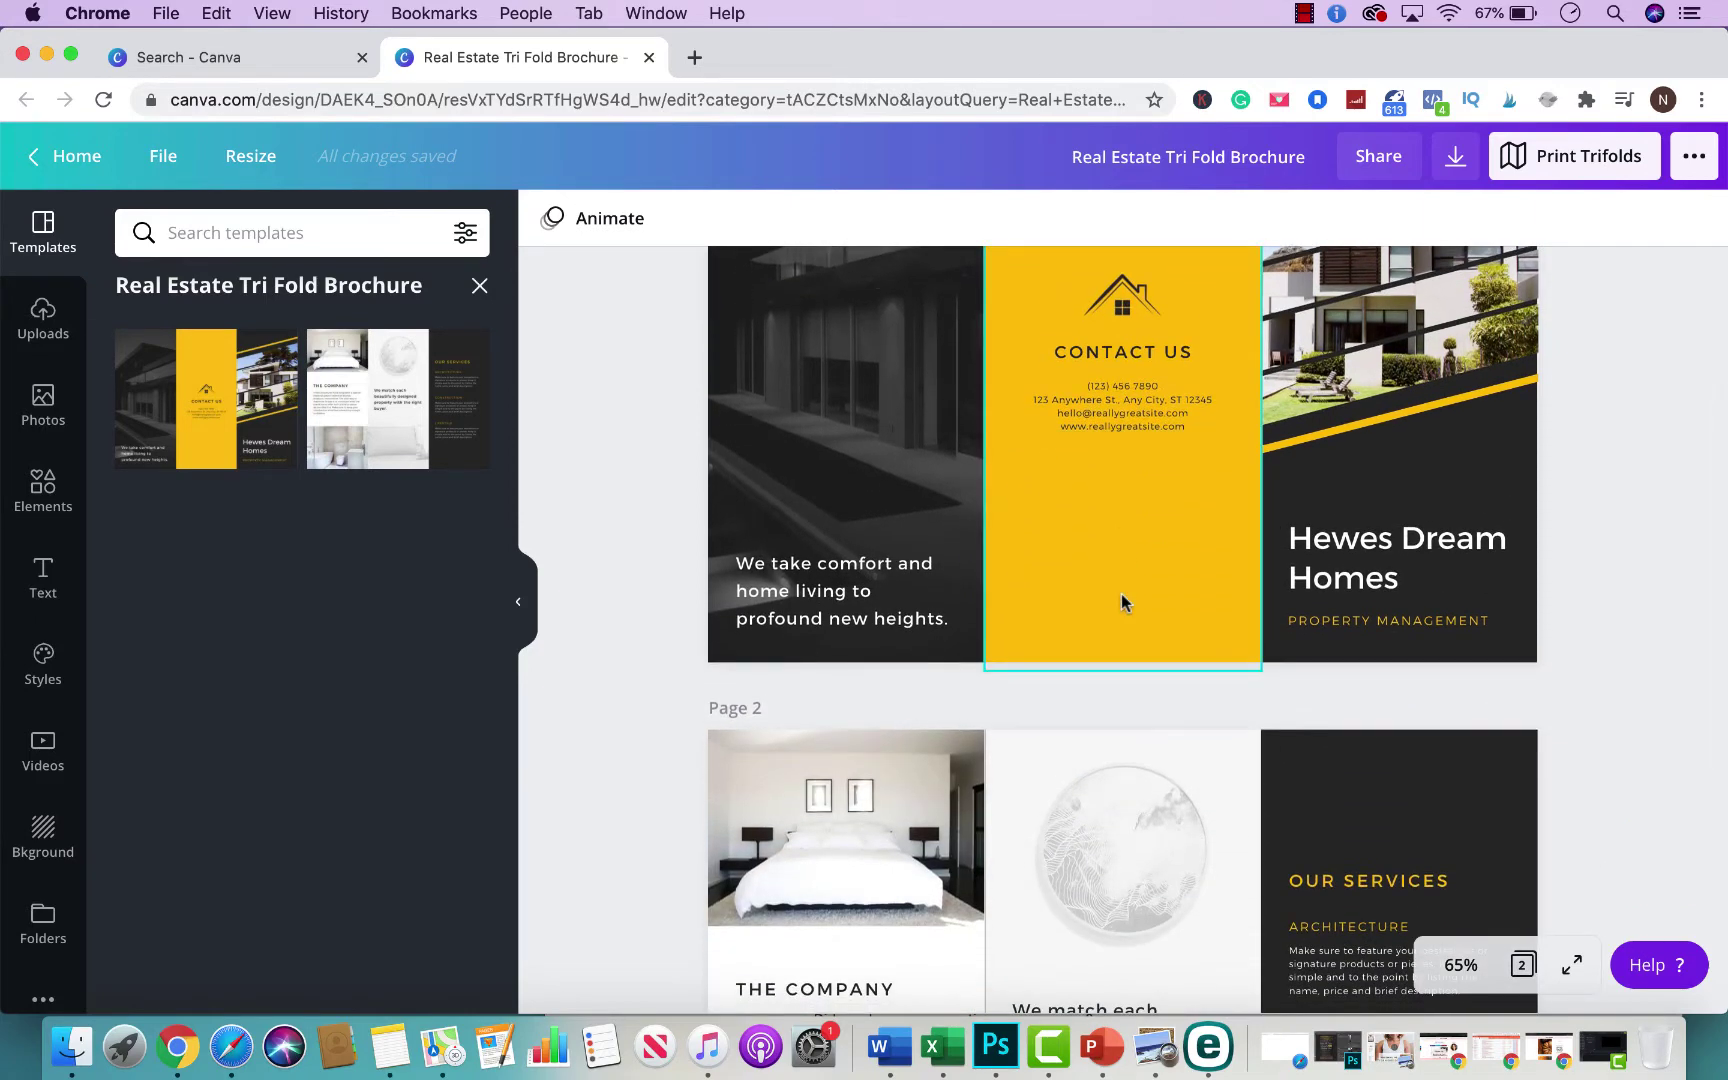
scroll(1120, 600, up, 3)
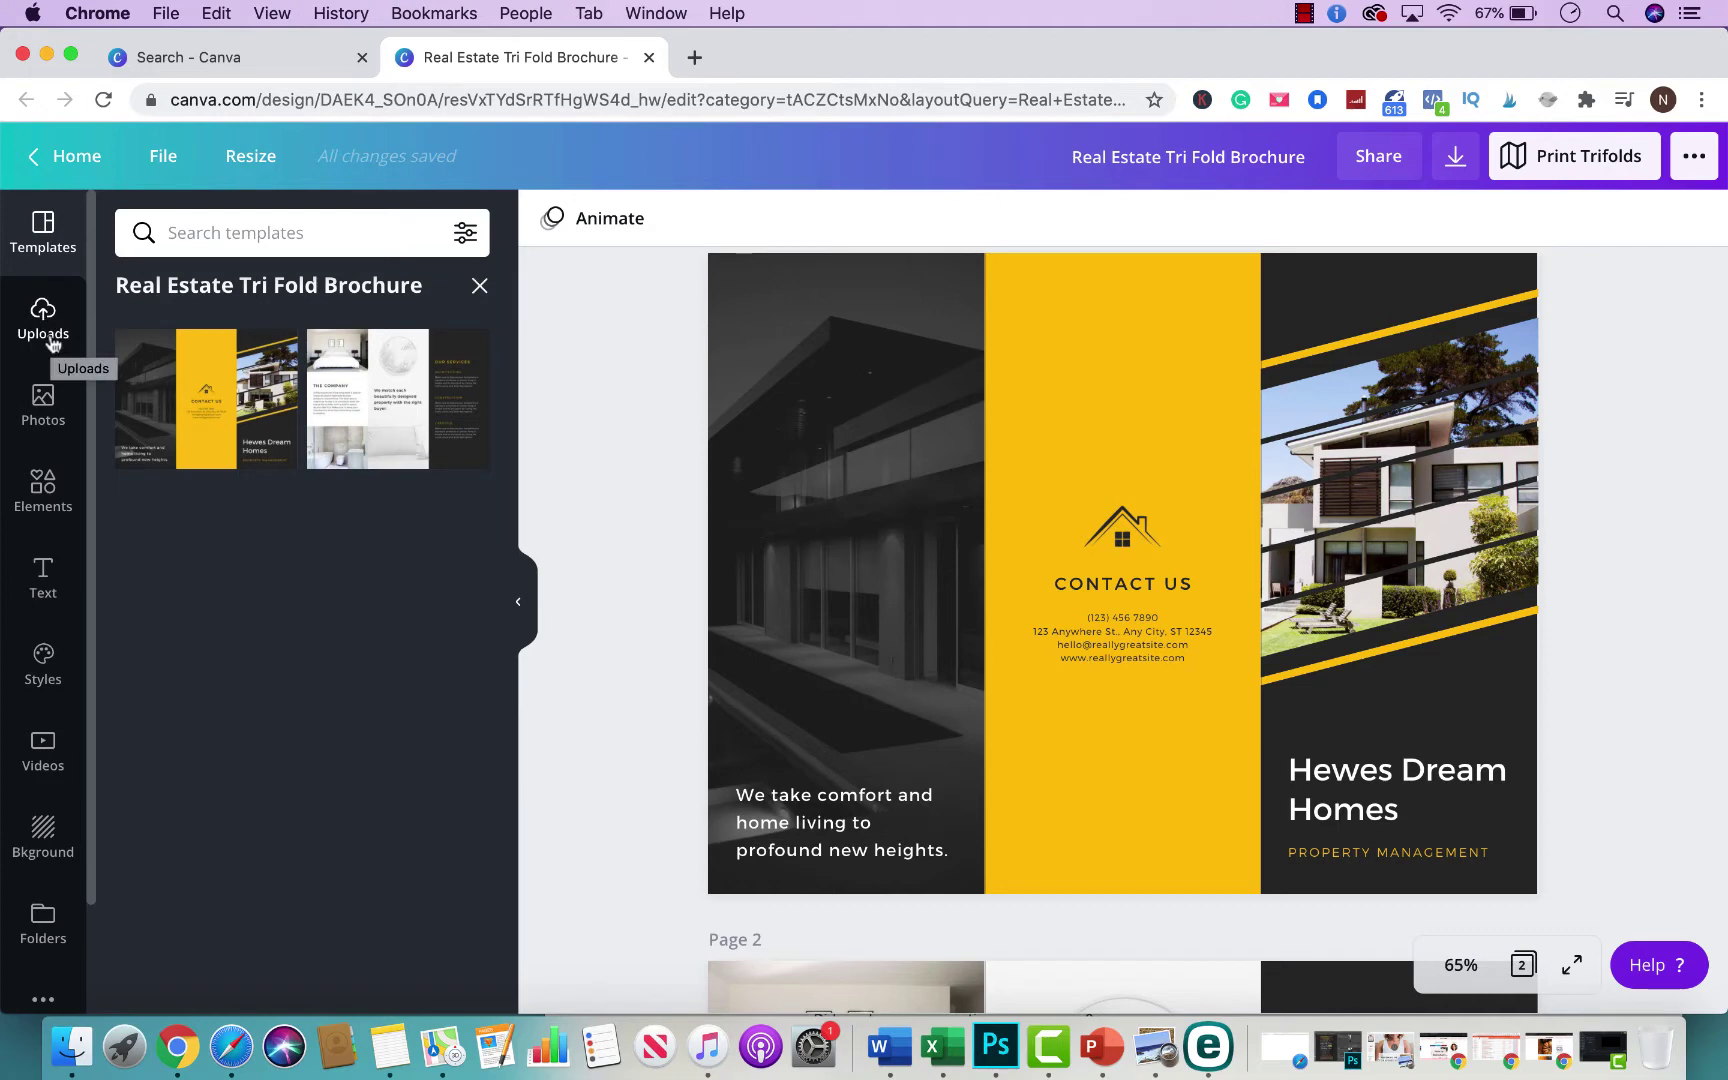
- Search the stock Photos for 'home' and browse the results
click(43, 408)
click(298, 232)
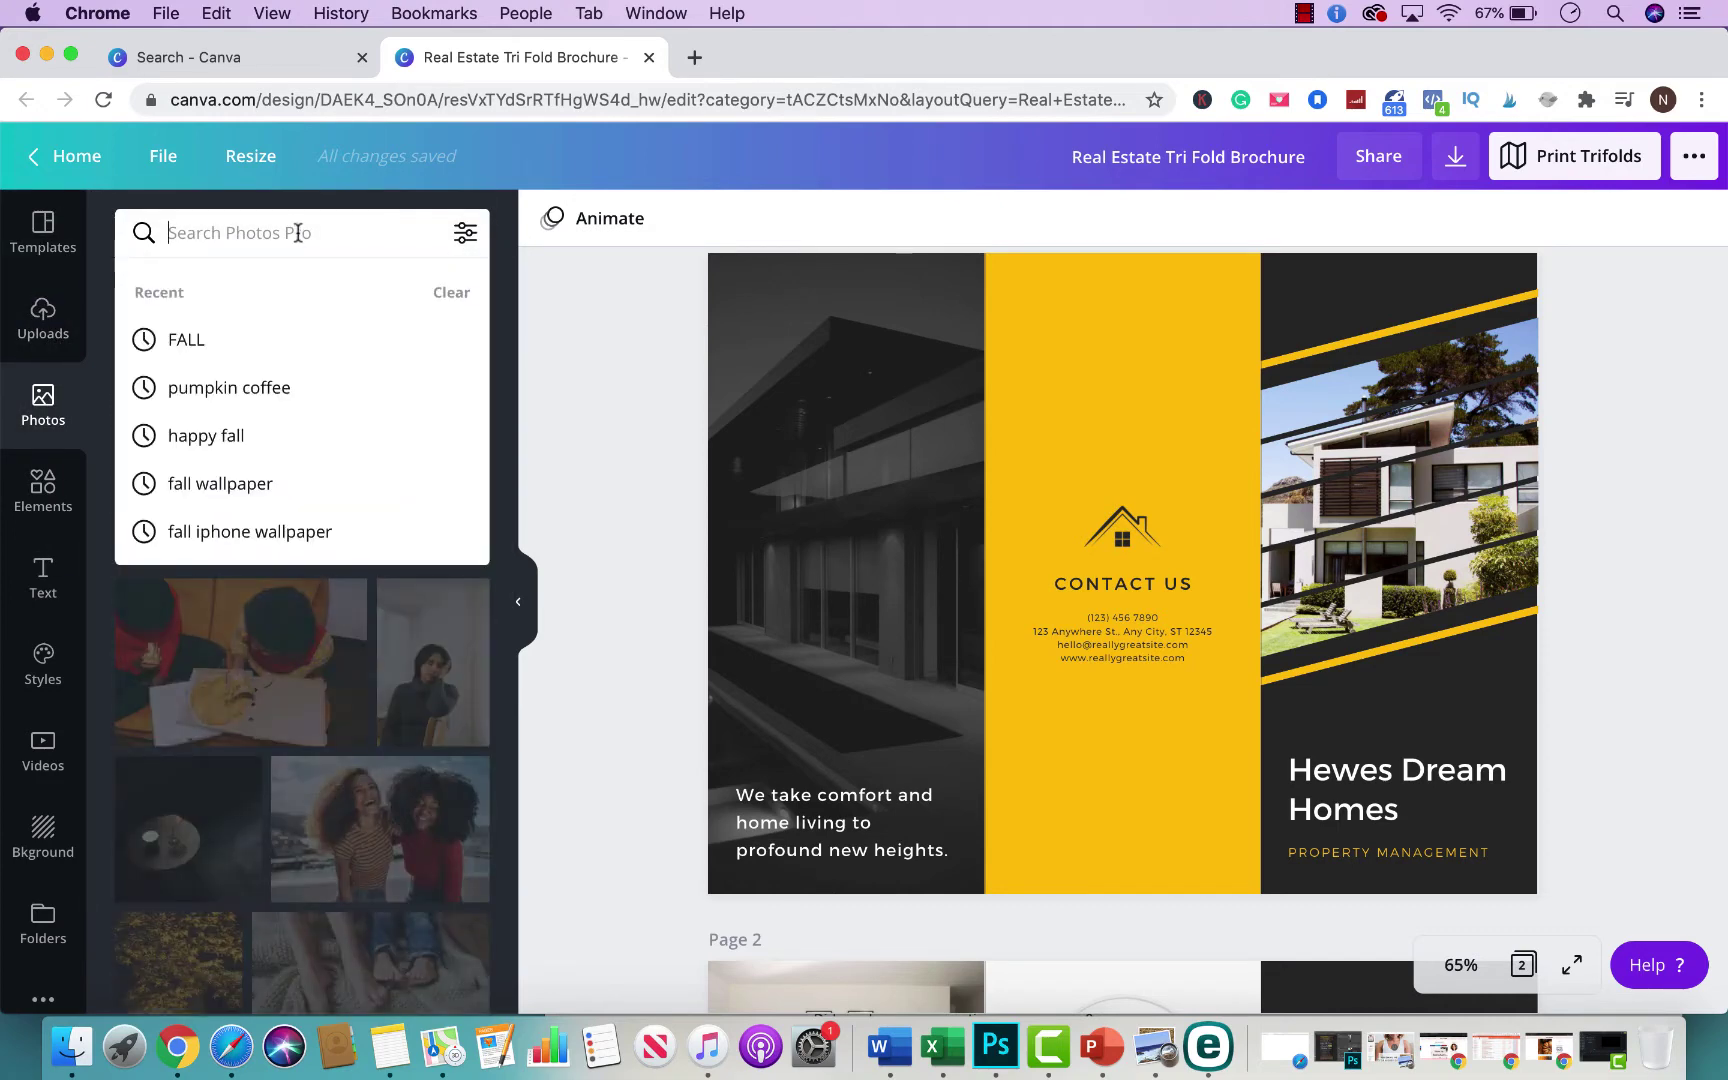
text(home)
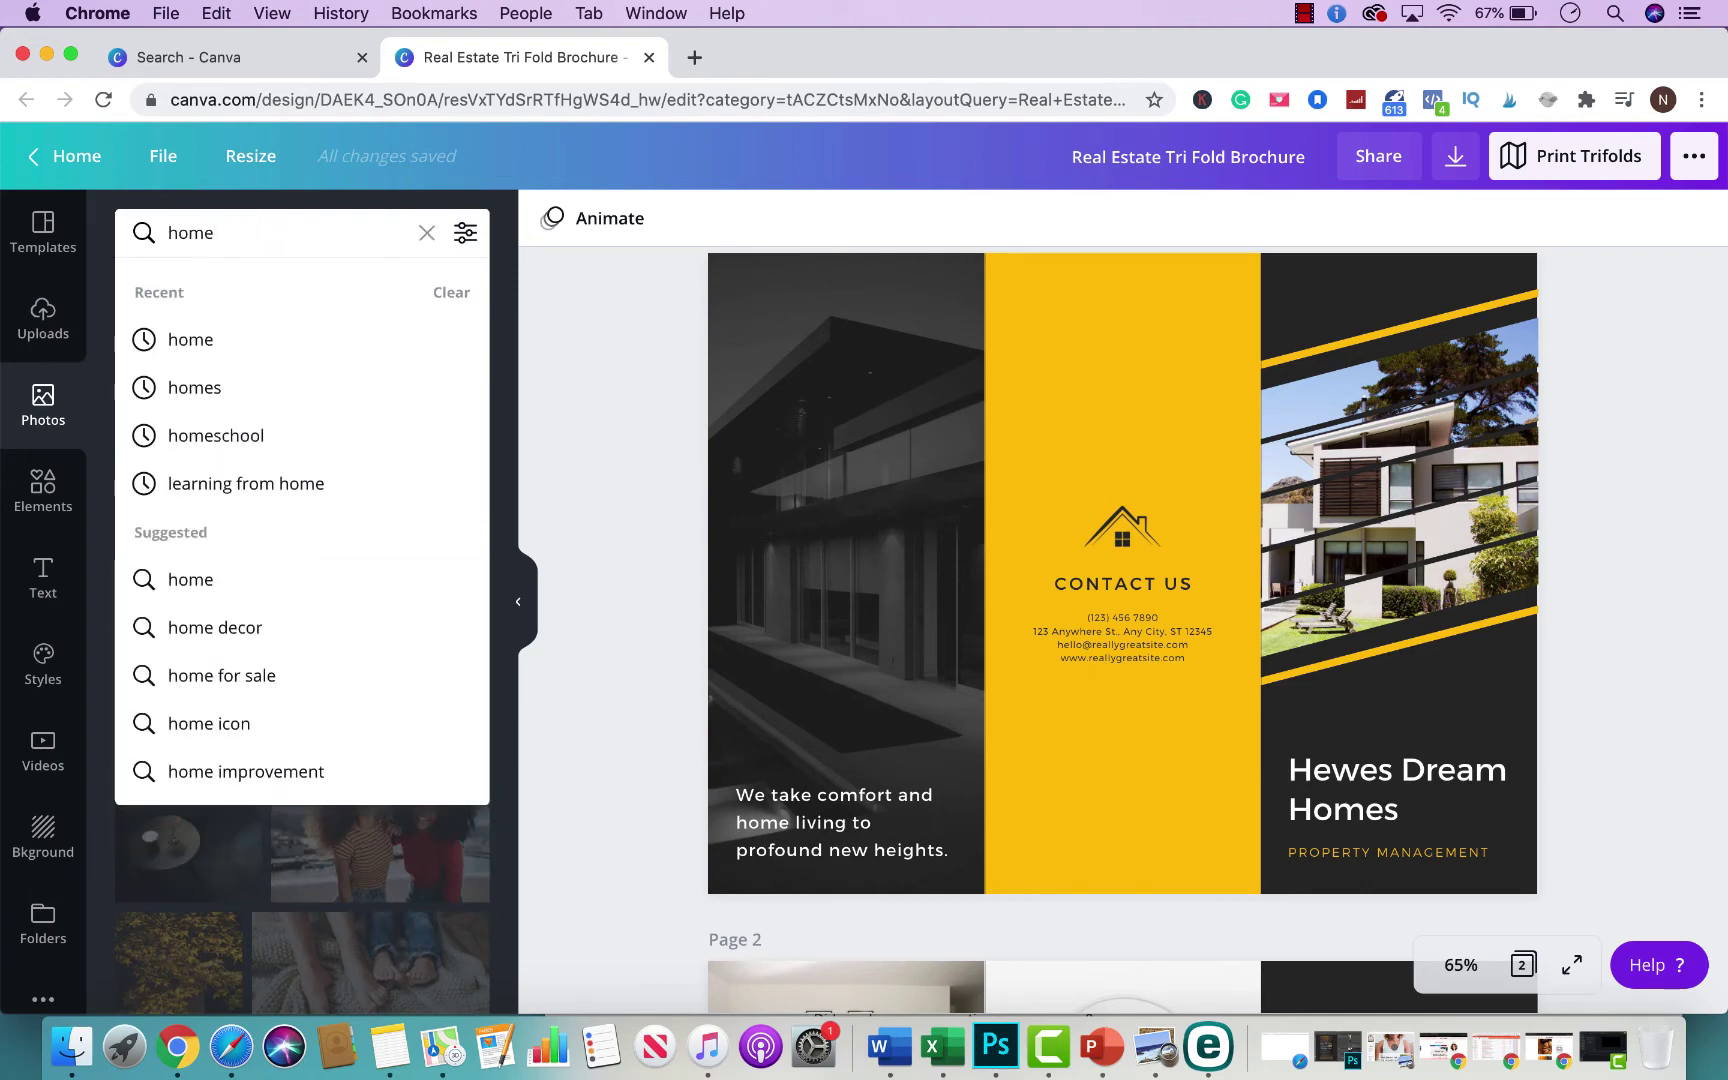
key(Return)
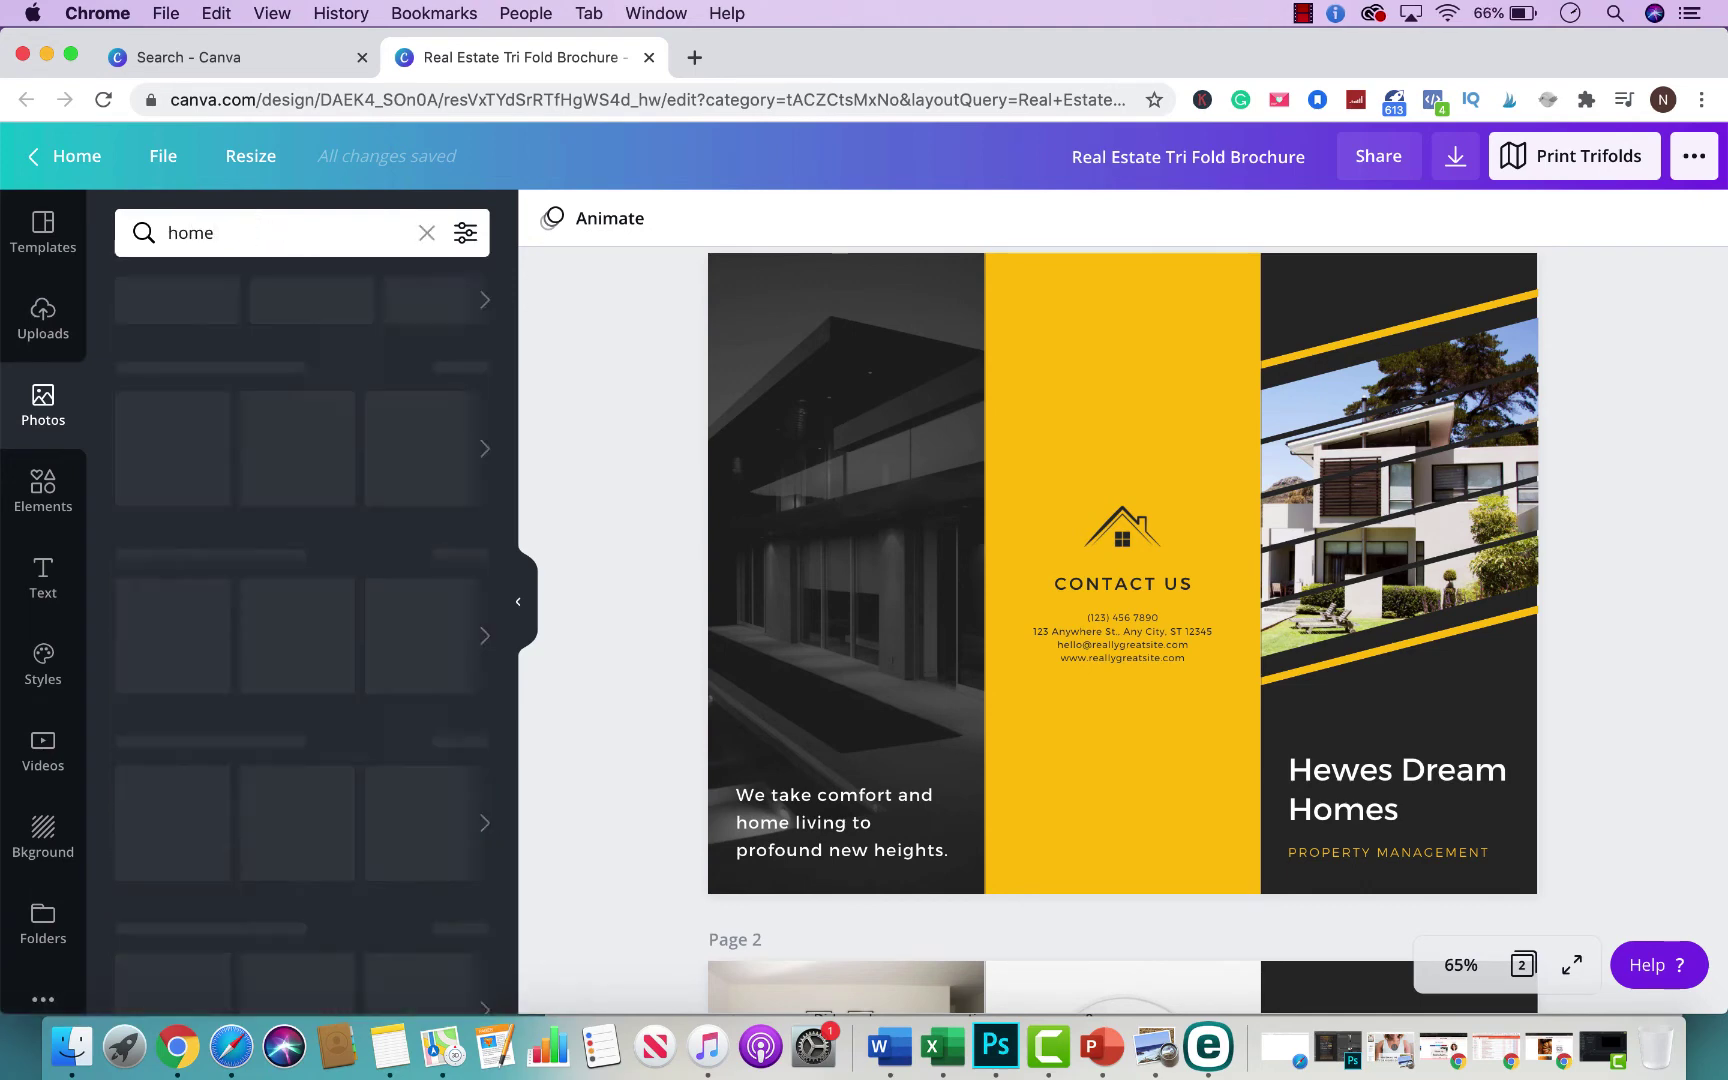
scroll(322, 528, down, 2)
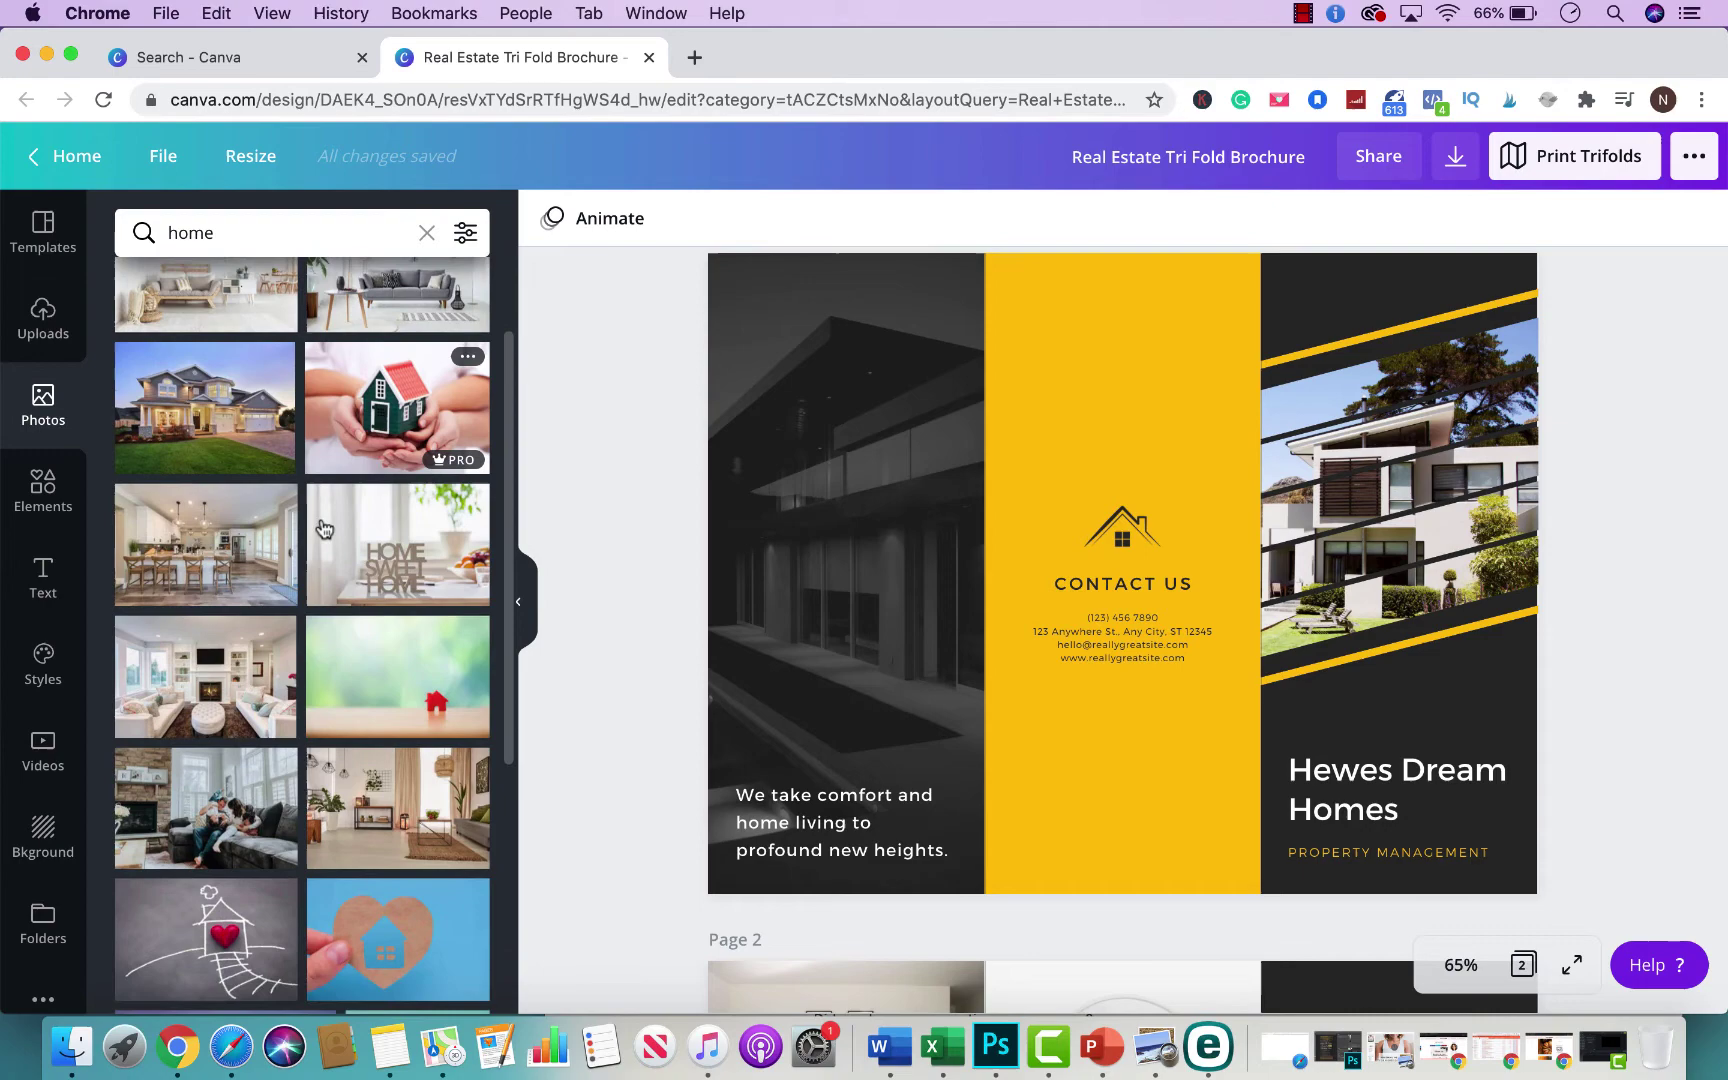
scroll(322, 528, down, 10)
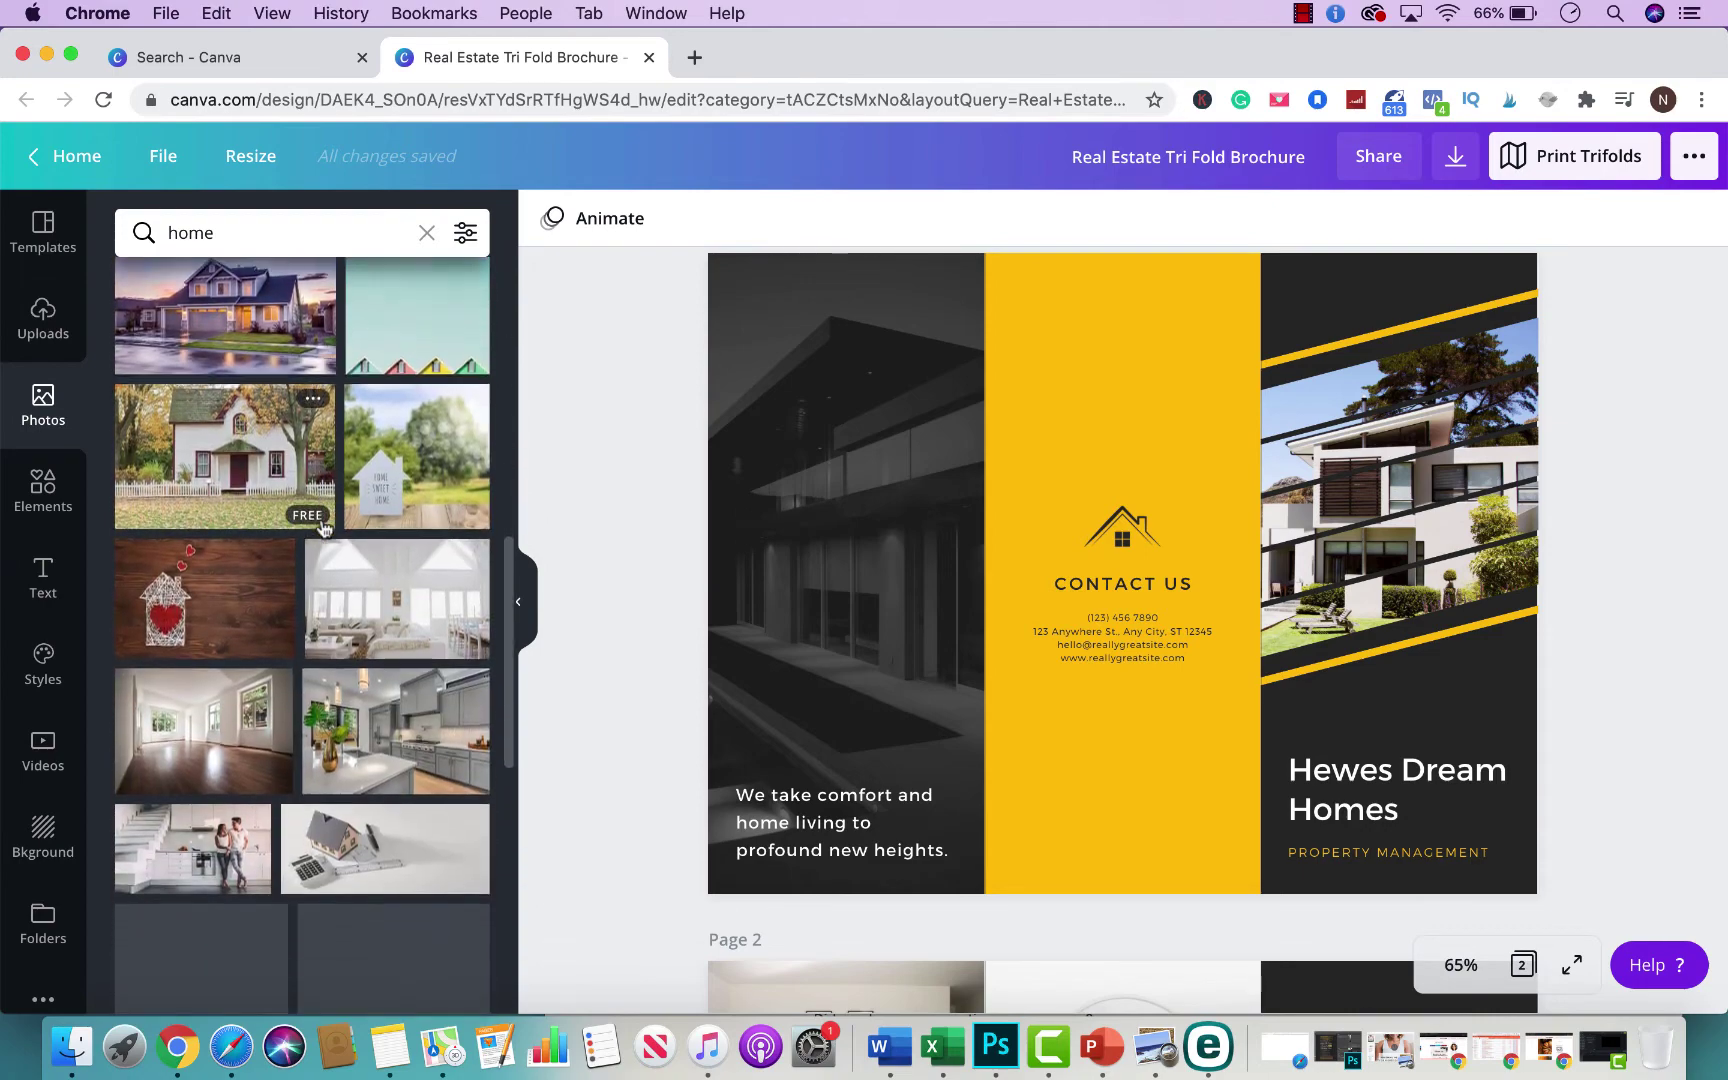
scroll(322, 528, down, 10)
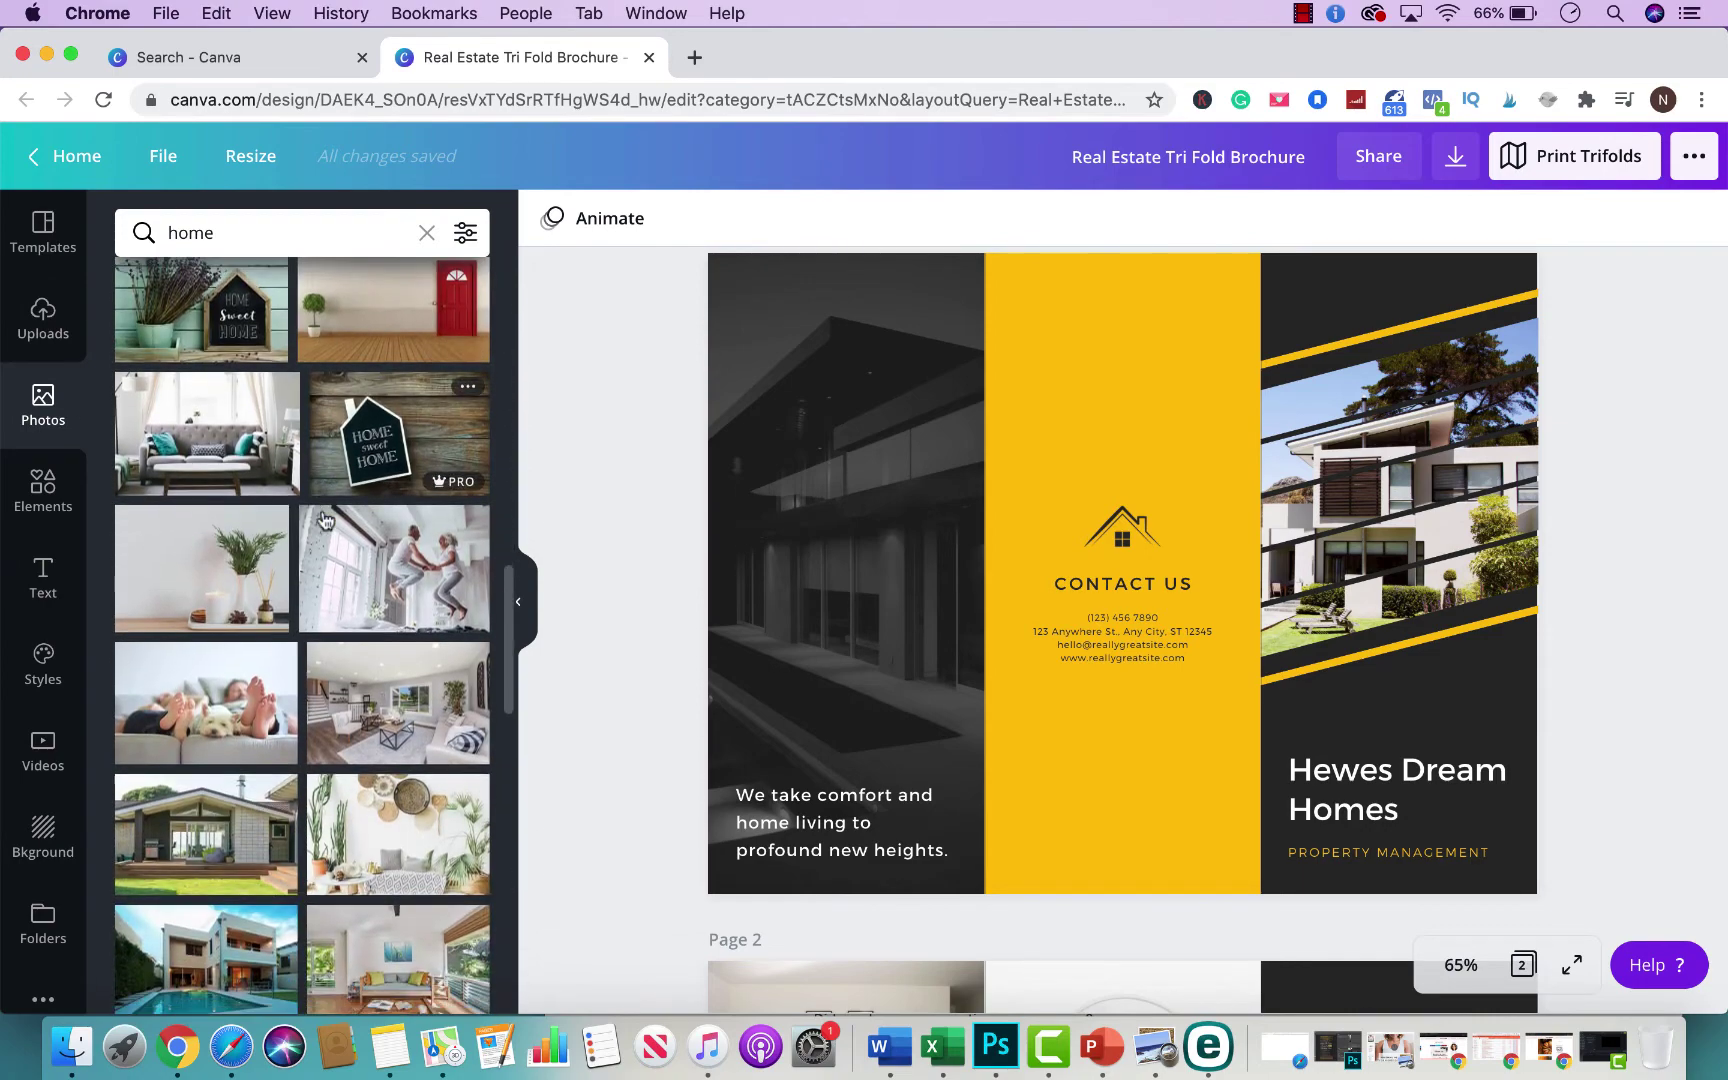
scroll(323, 518, down, 6)
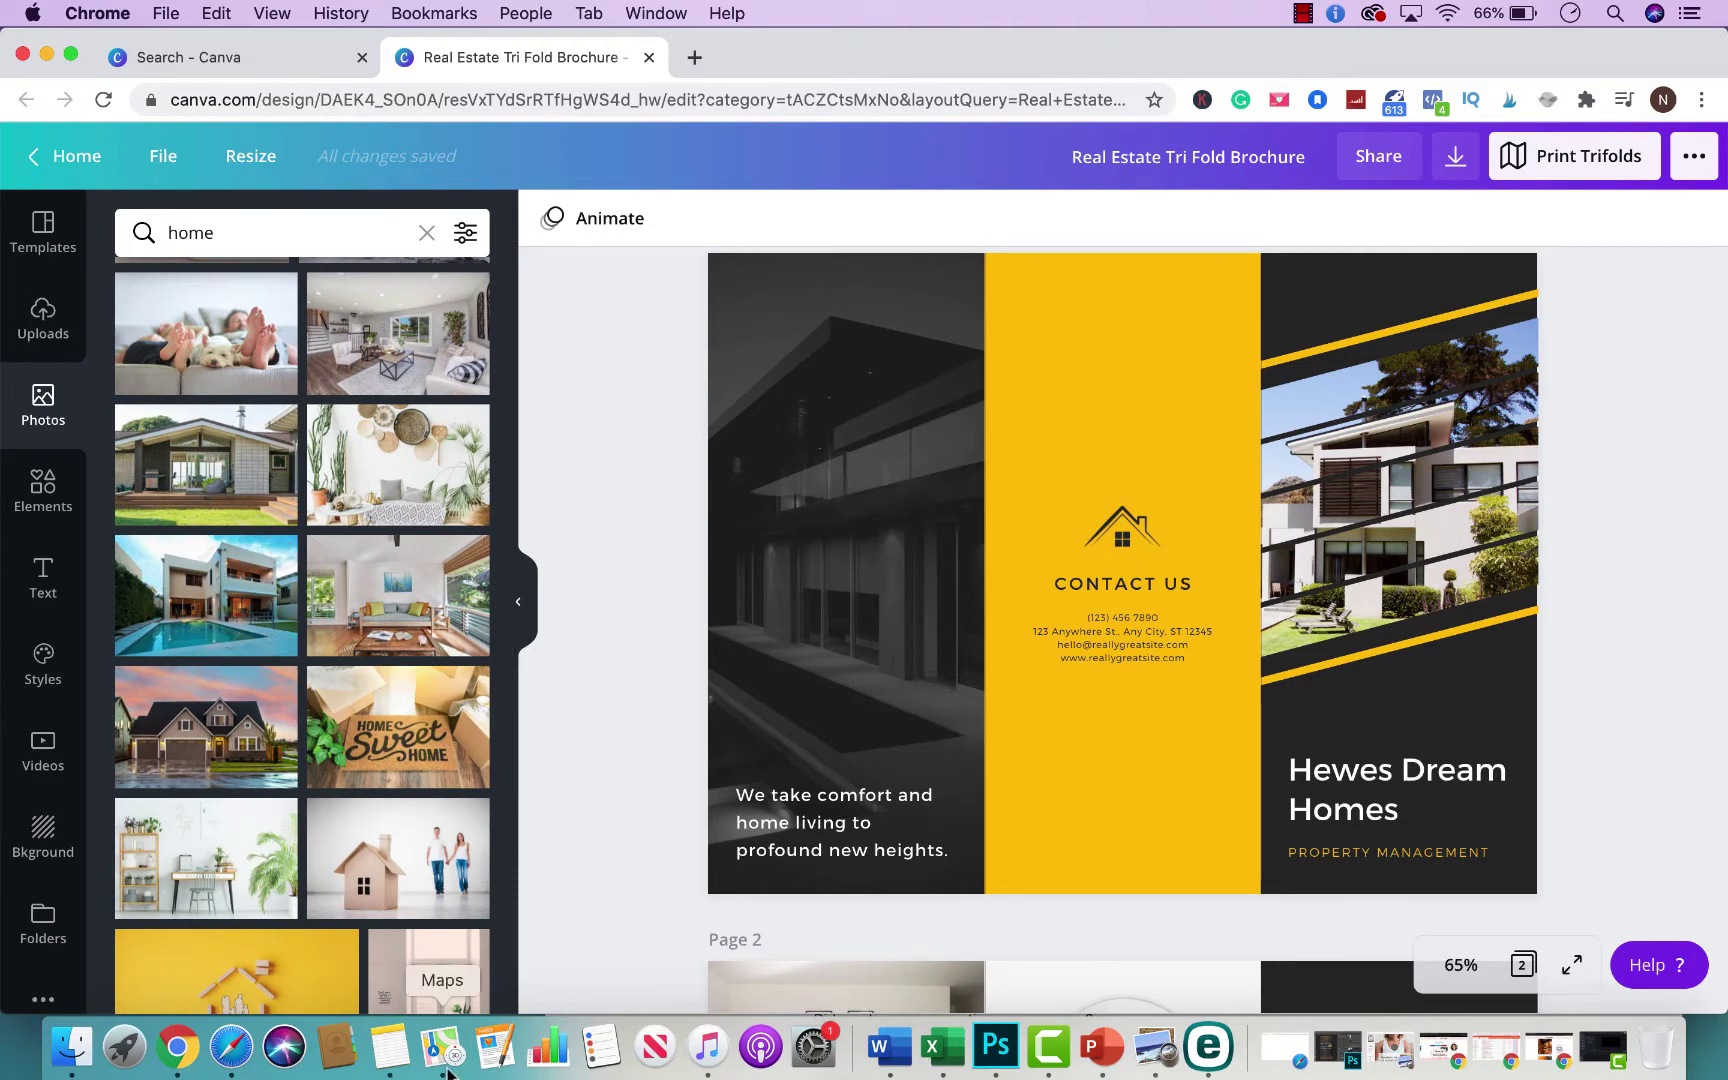
- Drop the pool-house photo into the right-panel frame and shift it left to frame it
drag(230, 611, 1432, 441)
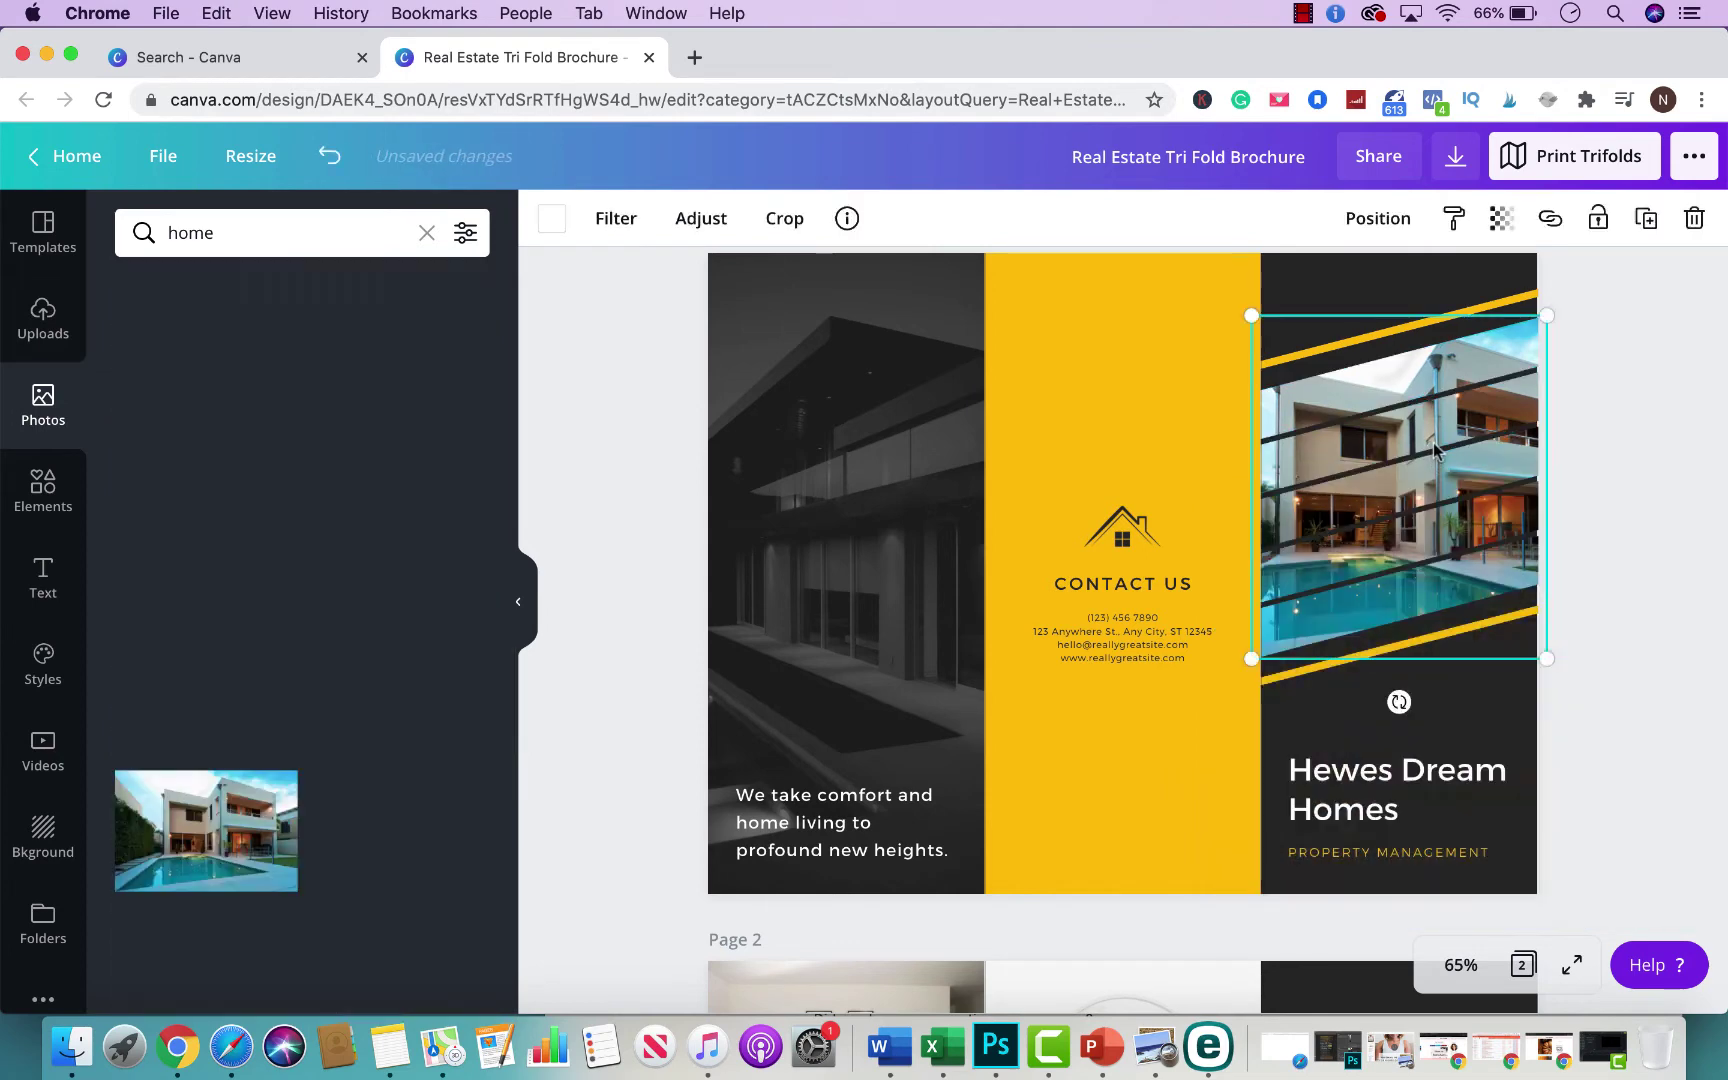
double_click(1432, 441)
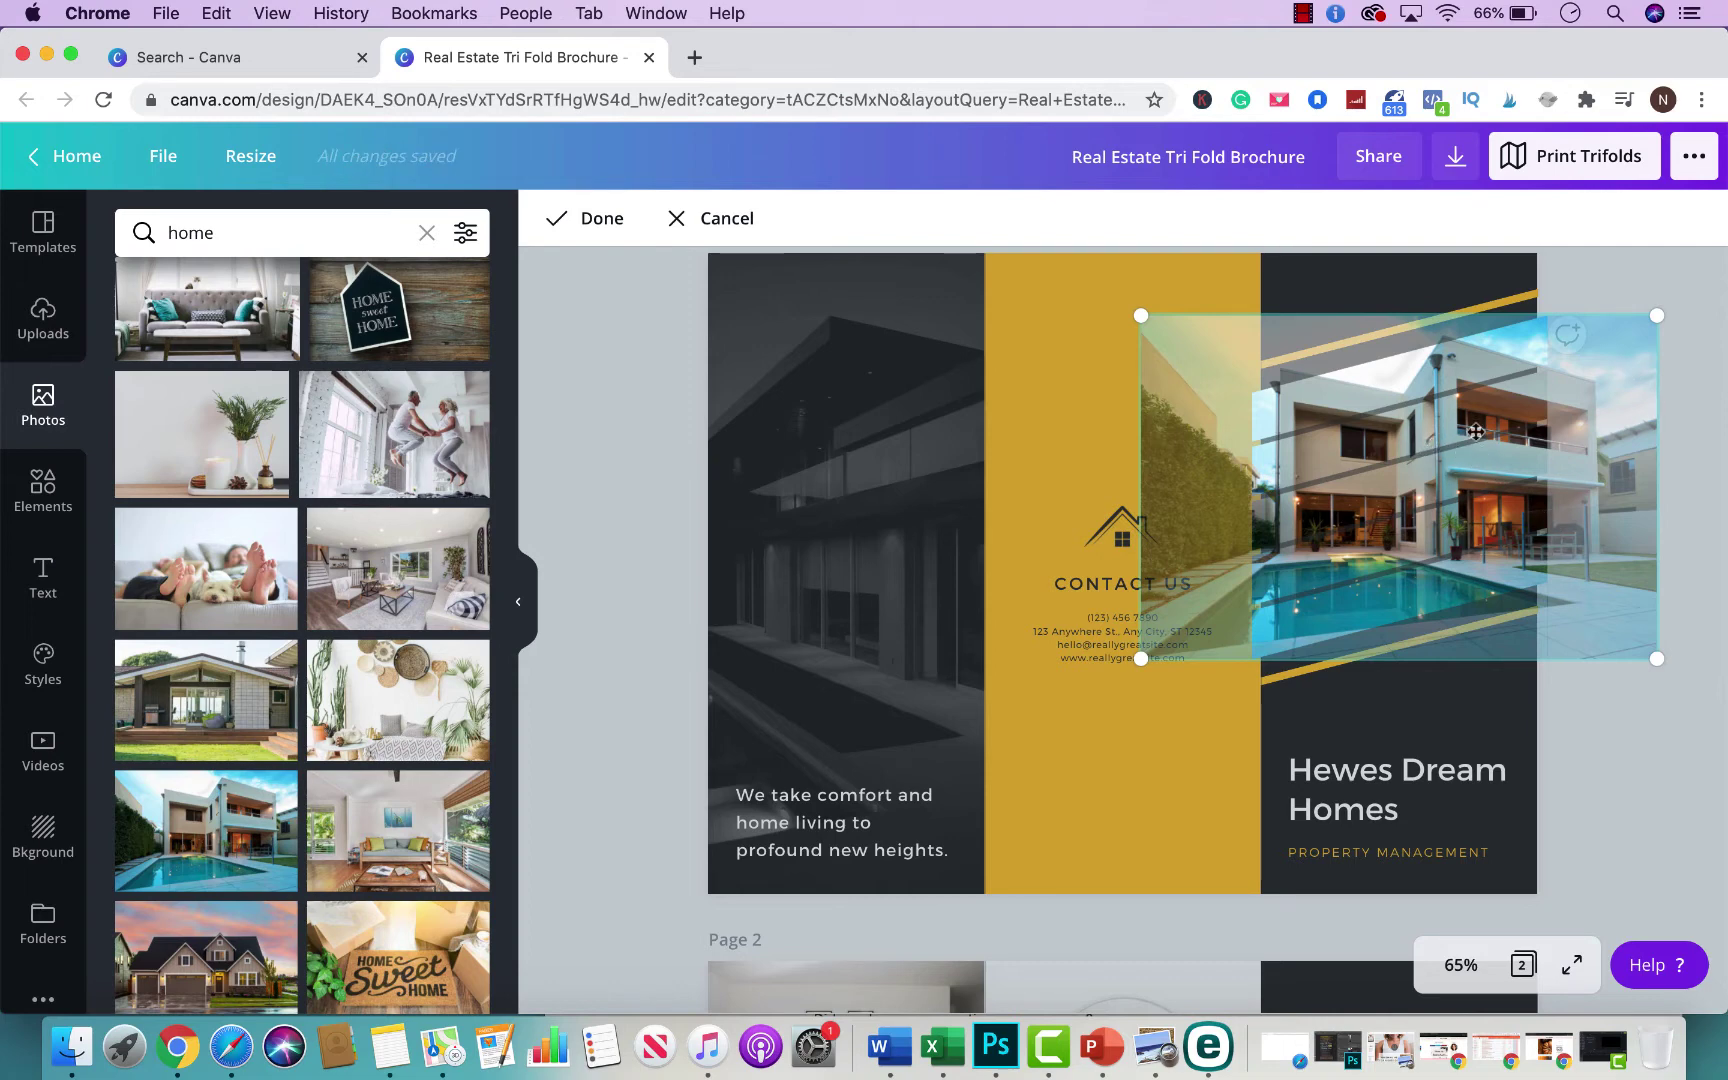
drag(1483, 438, 1482, 368)
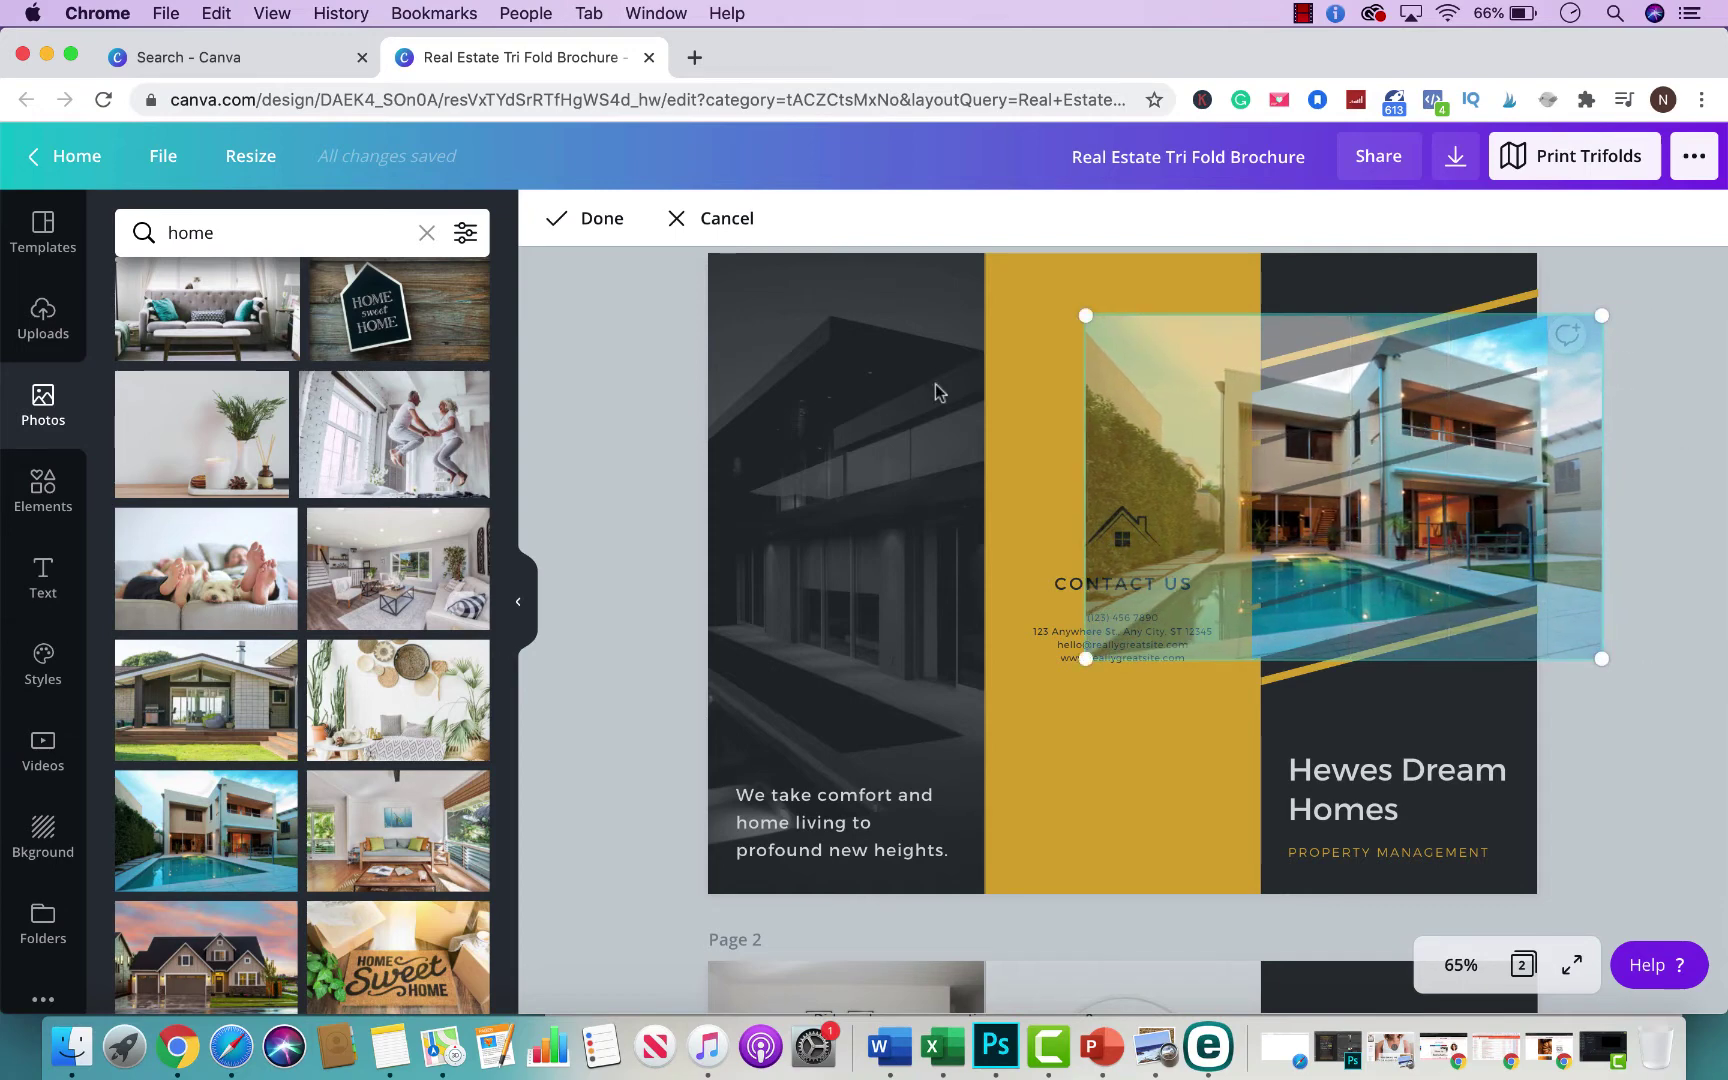
click(585, 221)
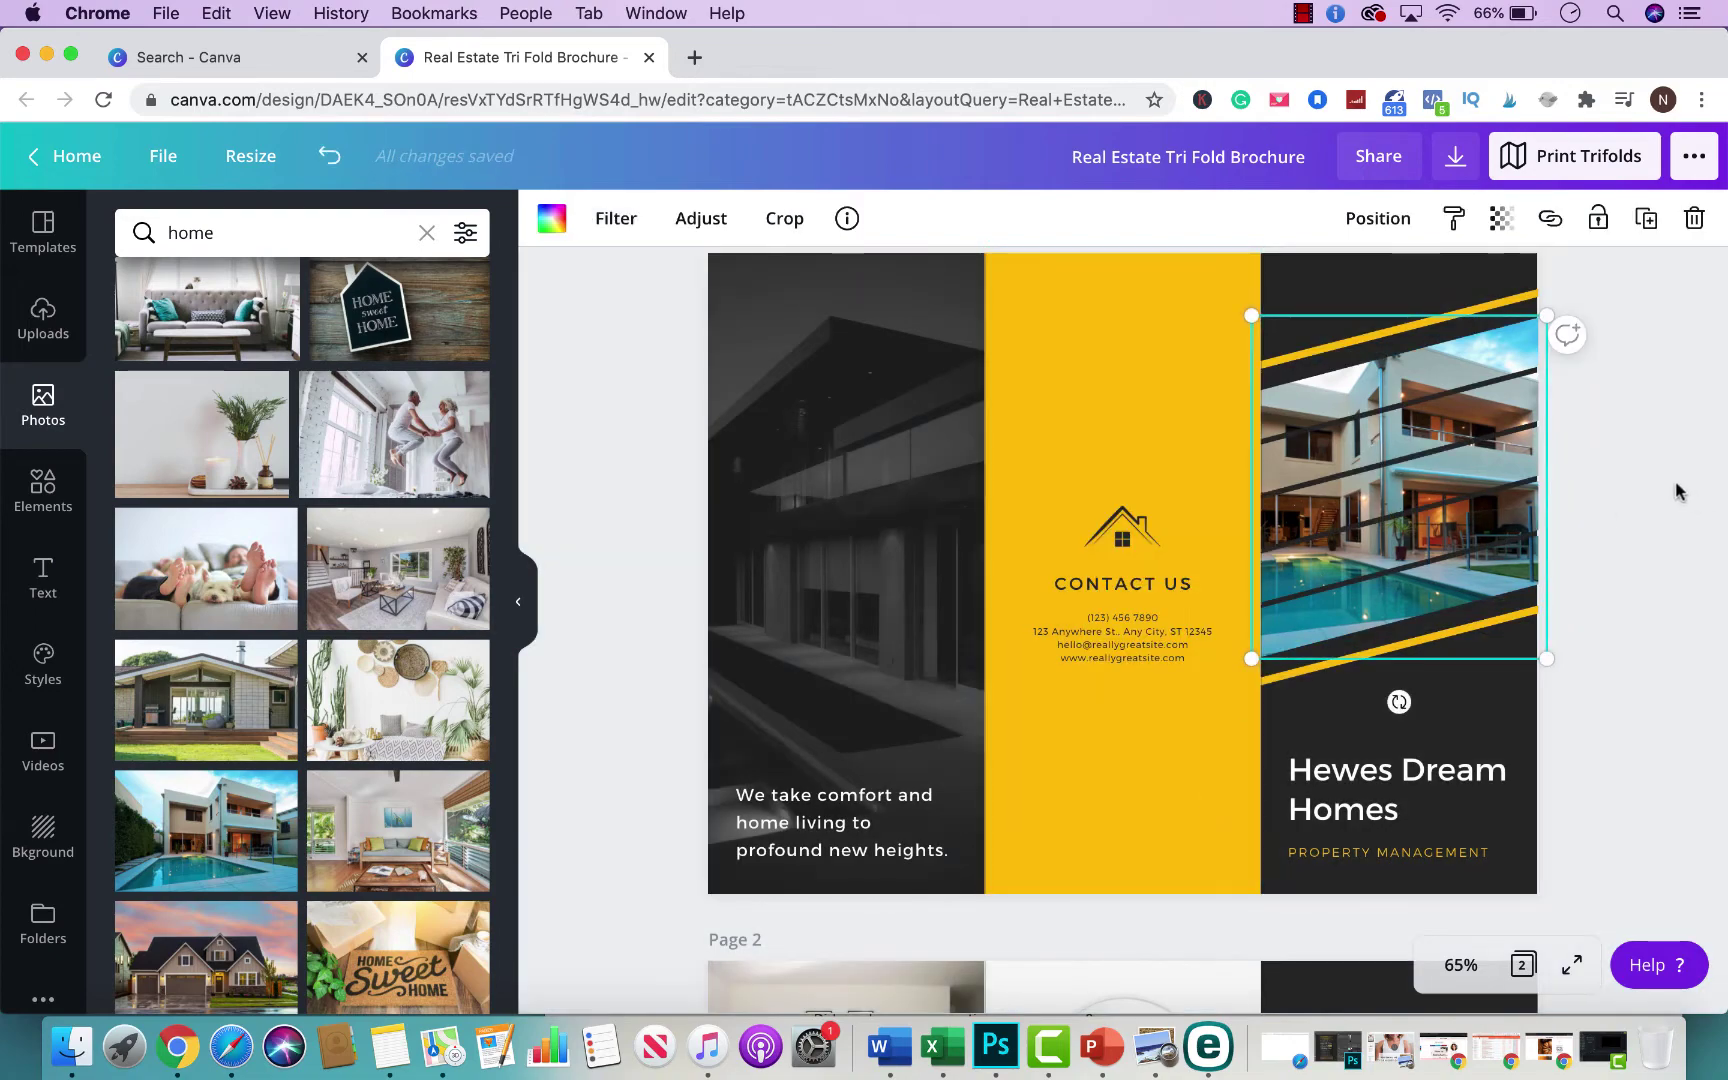
- Swap the left panel's dark building photo for the living-room image, shifted to show the seating area
click(868, 562)
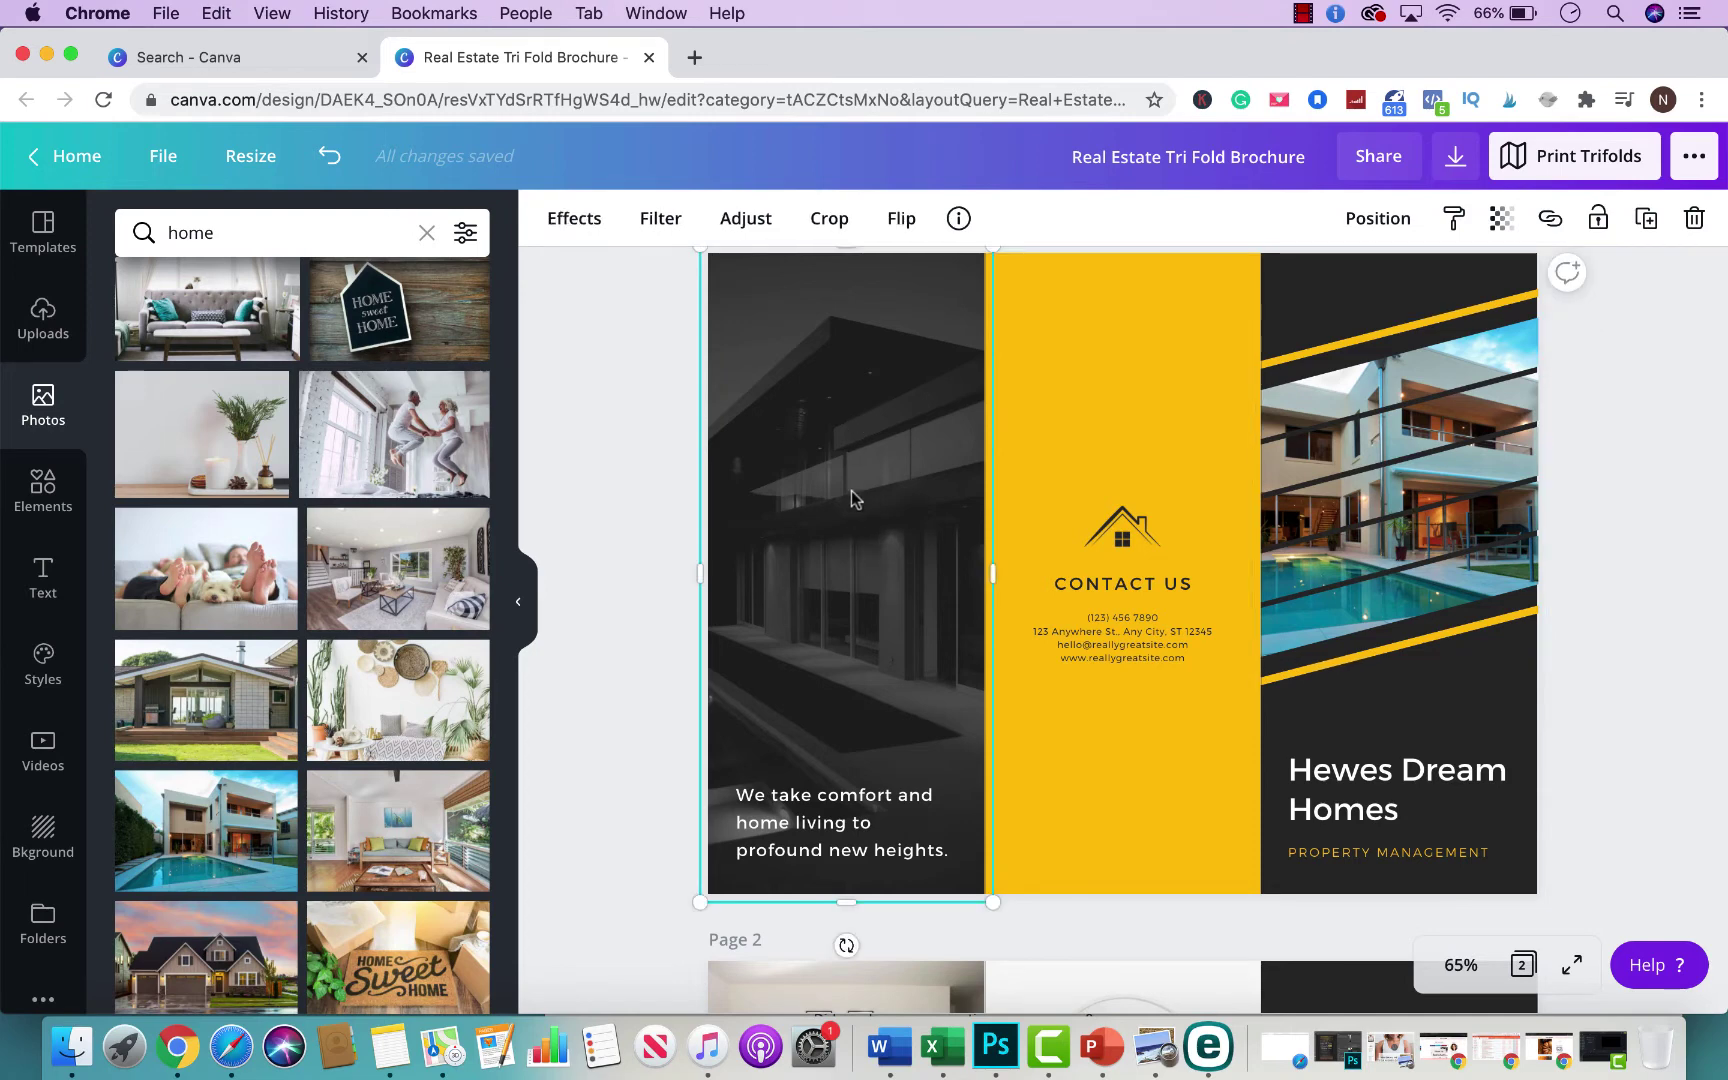
scroll(850, 490, up, 2)
mouse_move(848, 455)
mouse_down()
mouse_move(921, 468)
mouse_move(822, 470)
mouse_move(1003, 463)
mouse_move(834, 442)
mouse_move(818, 467)
mouse_up()
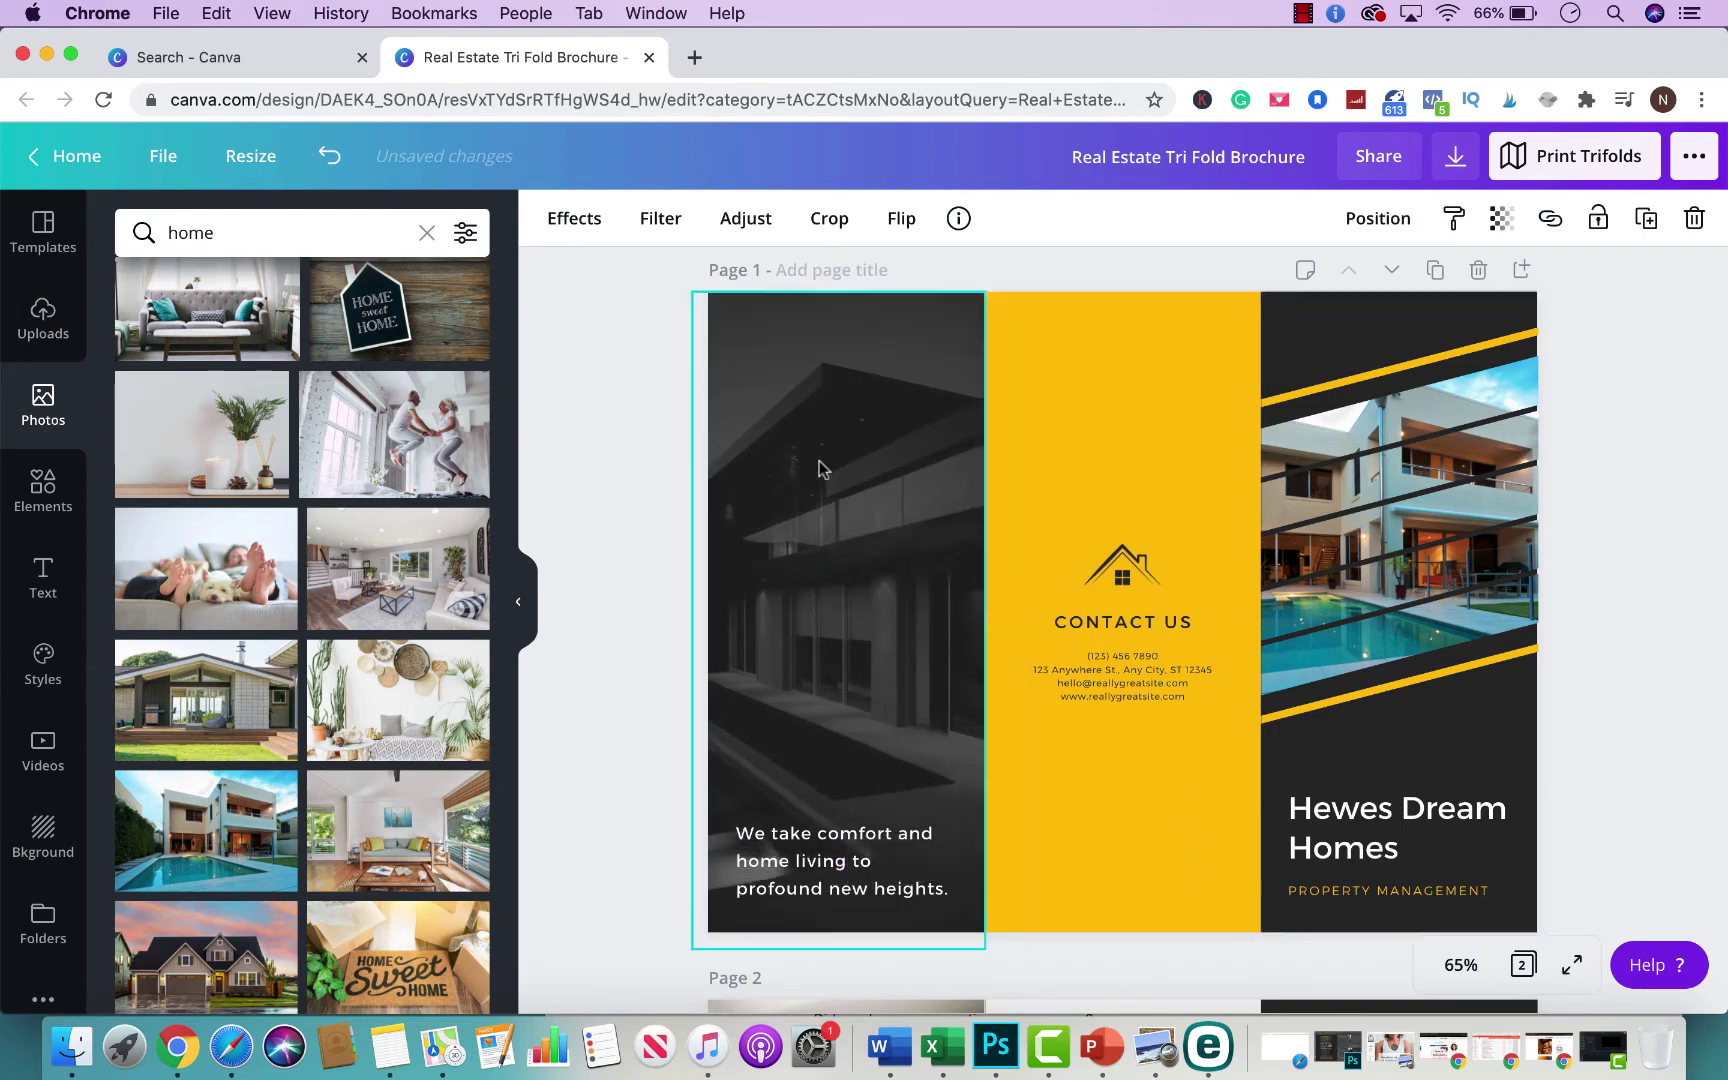
scroll(860, 550, down, 1)
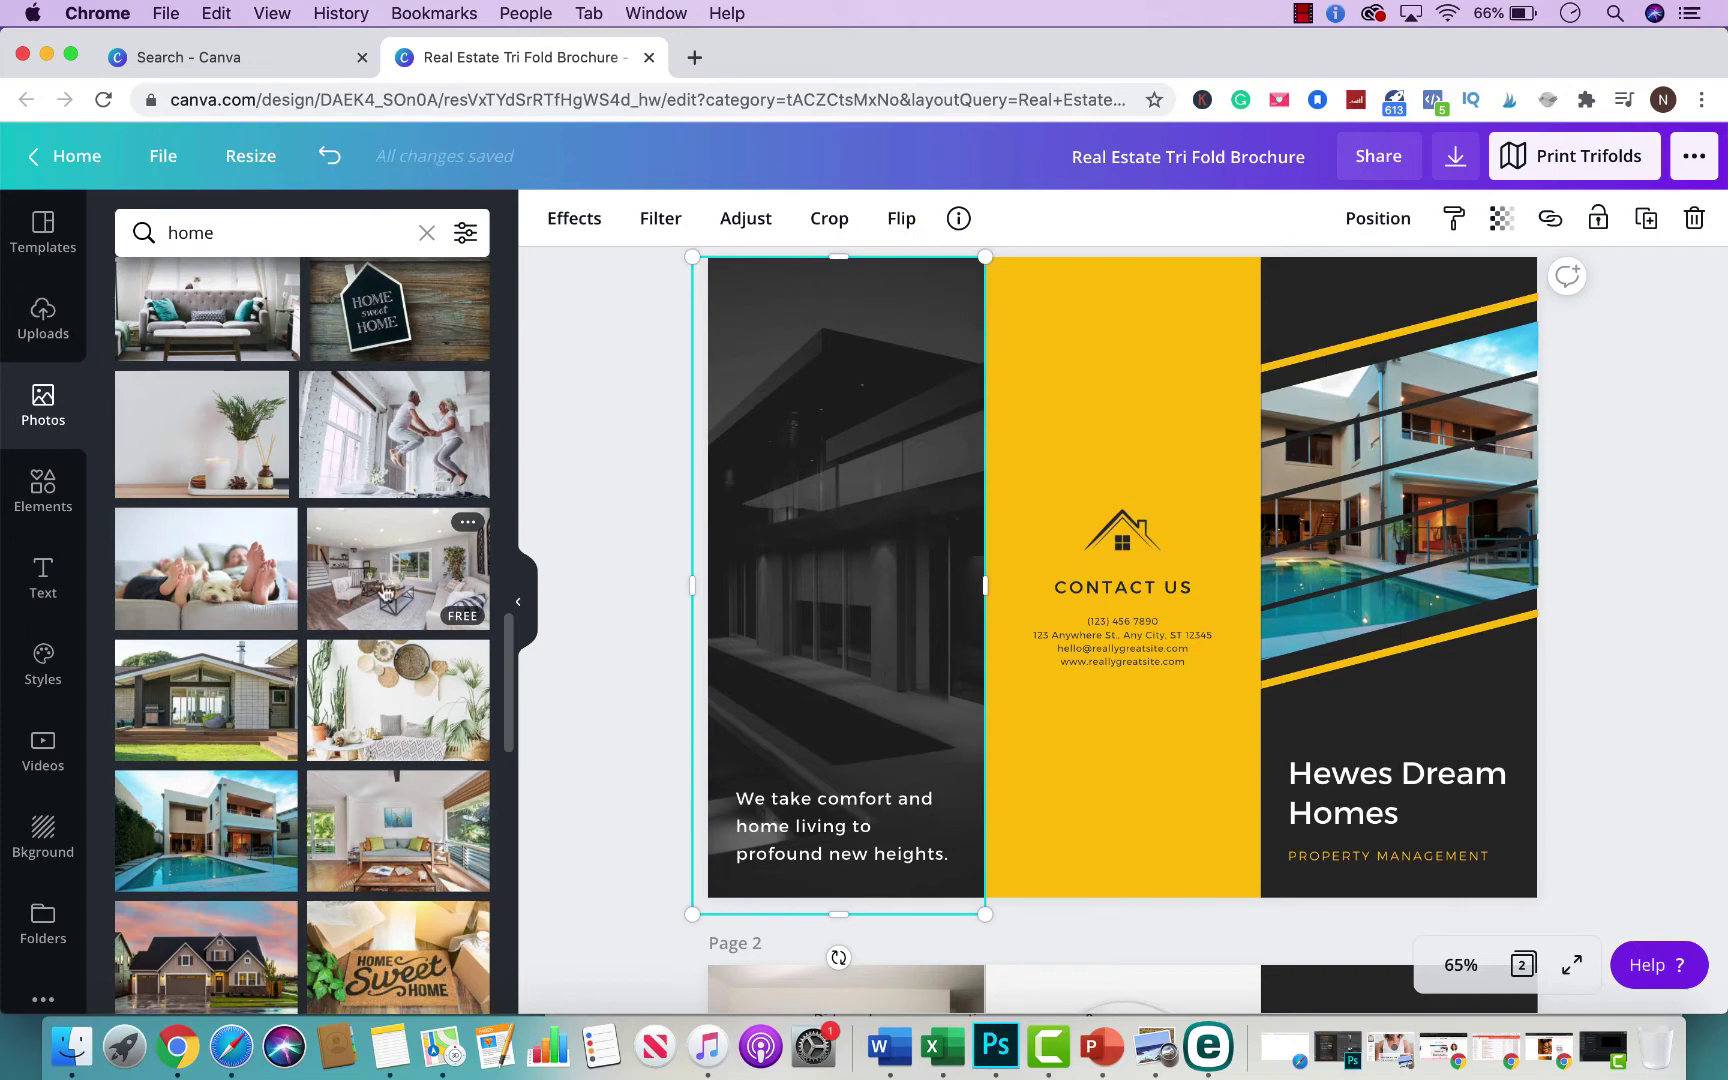
drag(386, 592, 755, 546)
double_click(826, 590)
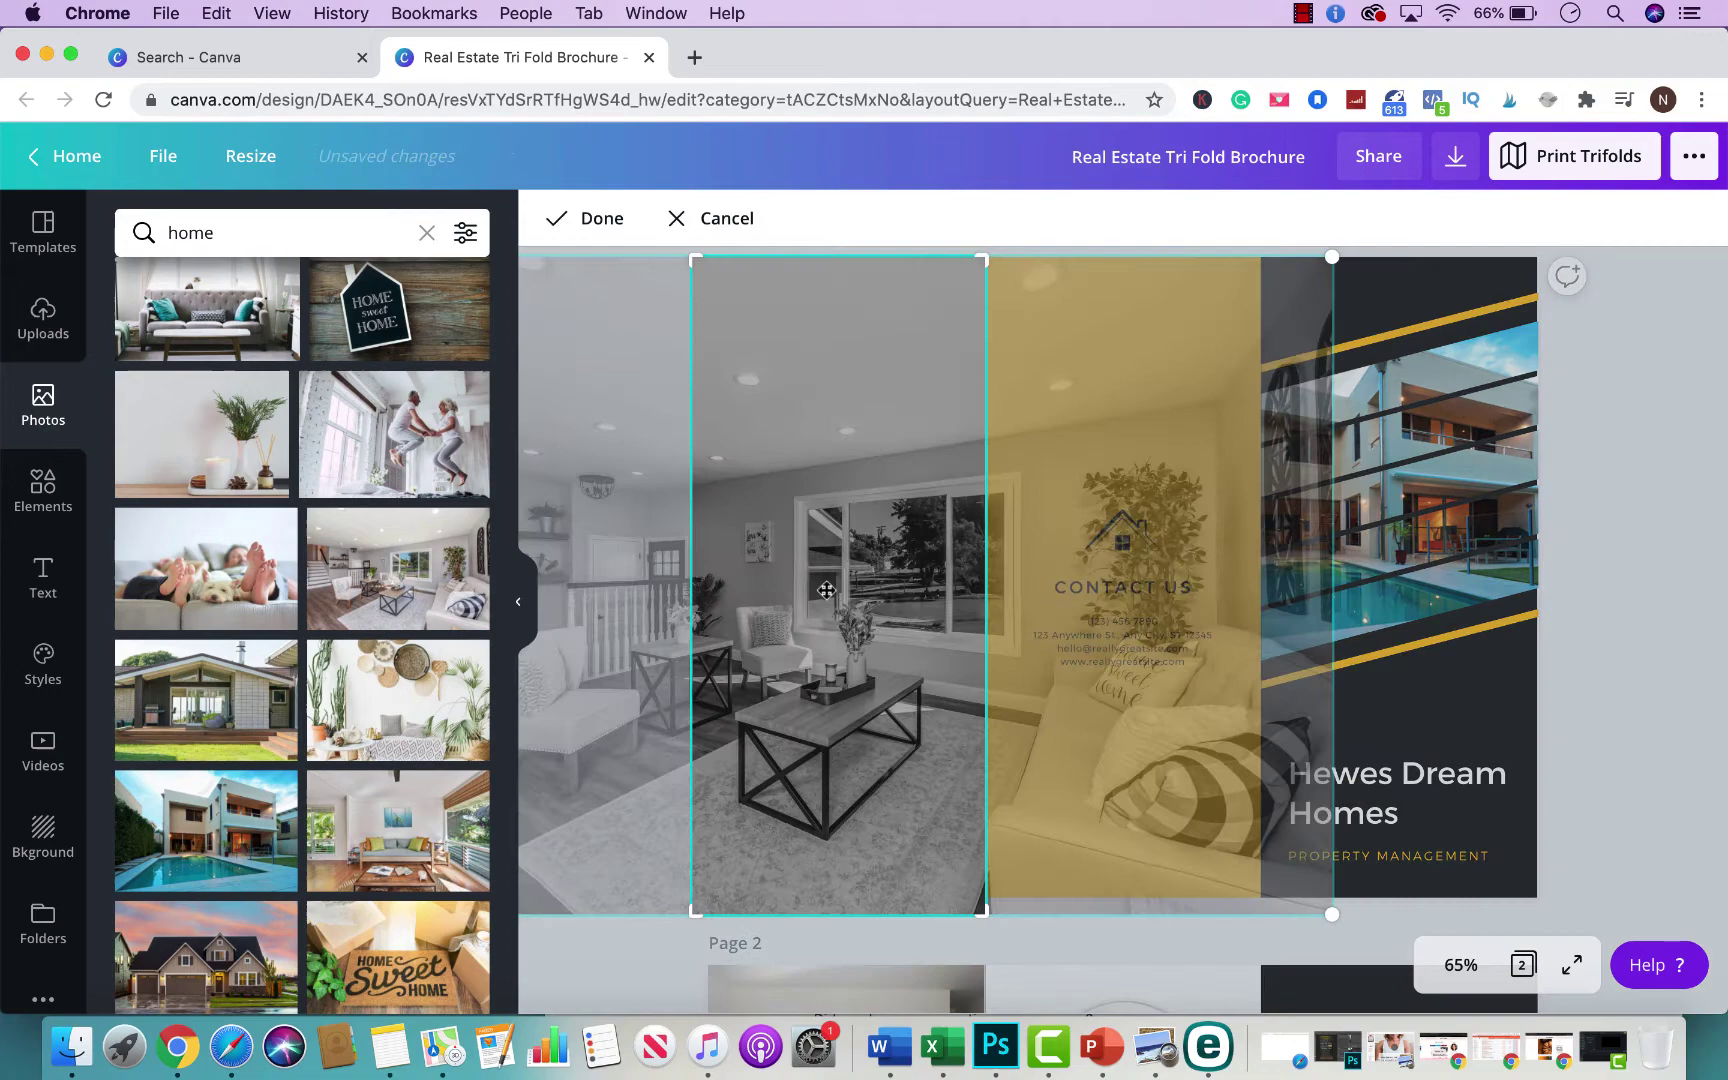
drag(848, 580, 962, 578)
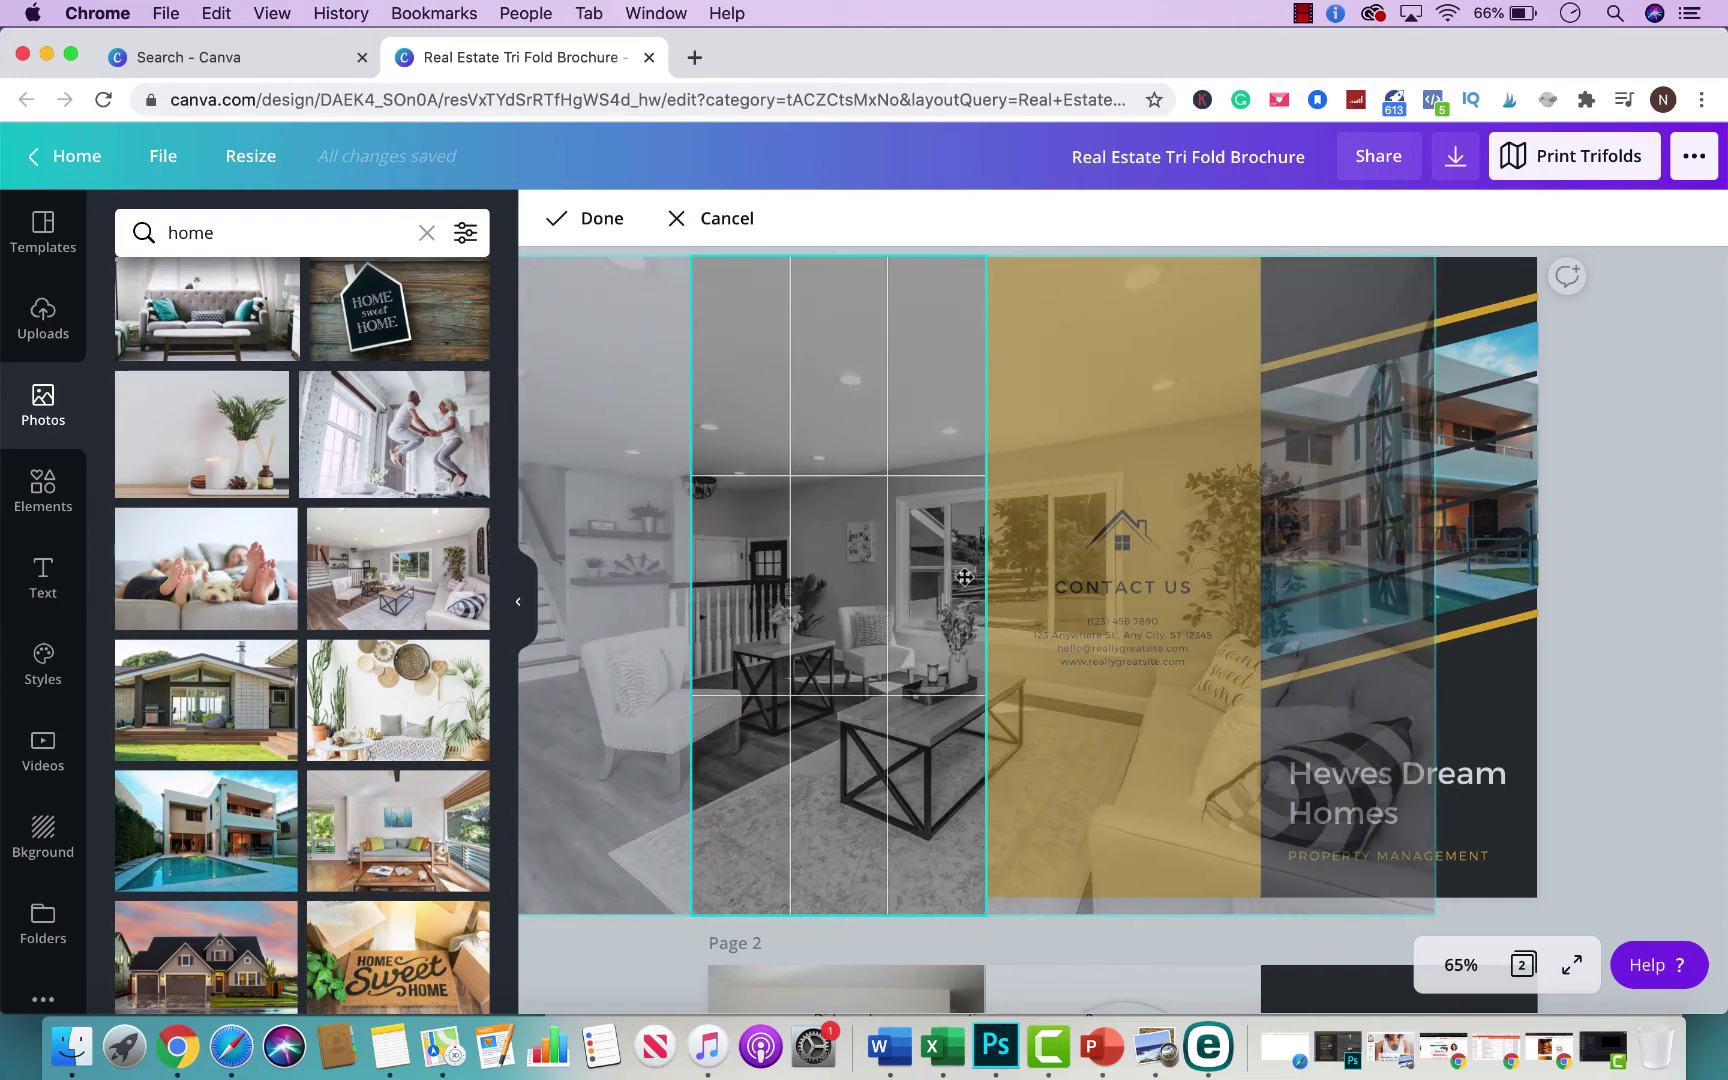
click(601, 219)
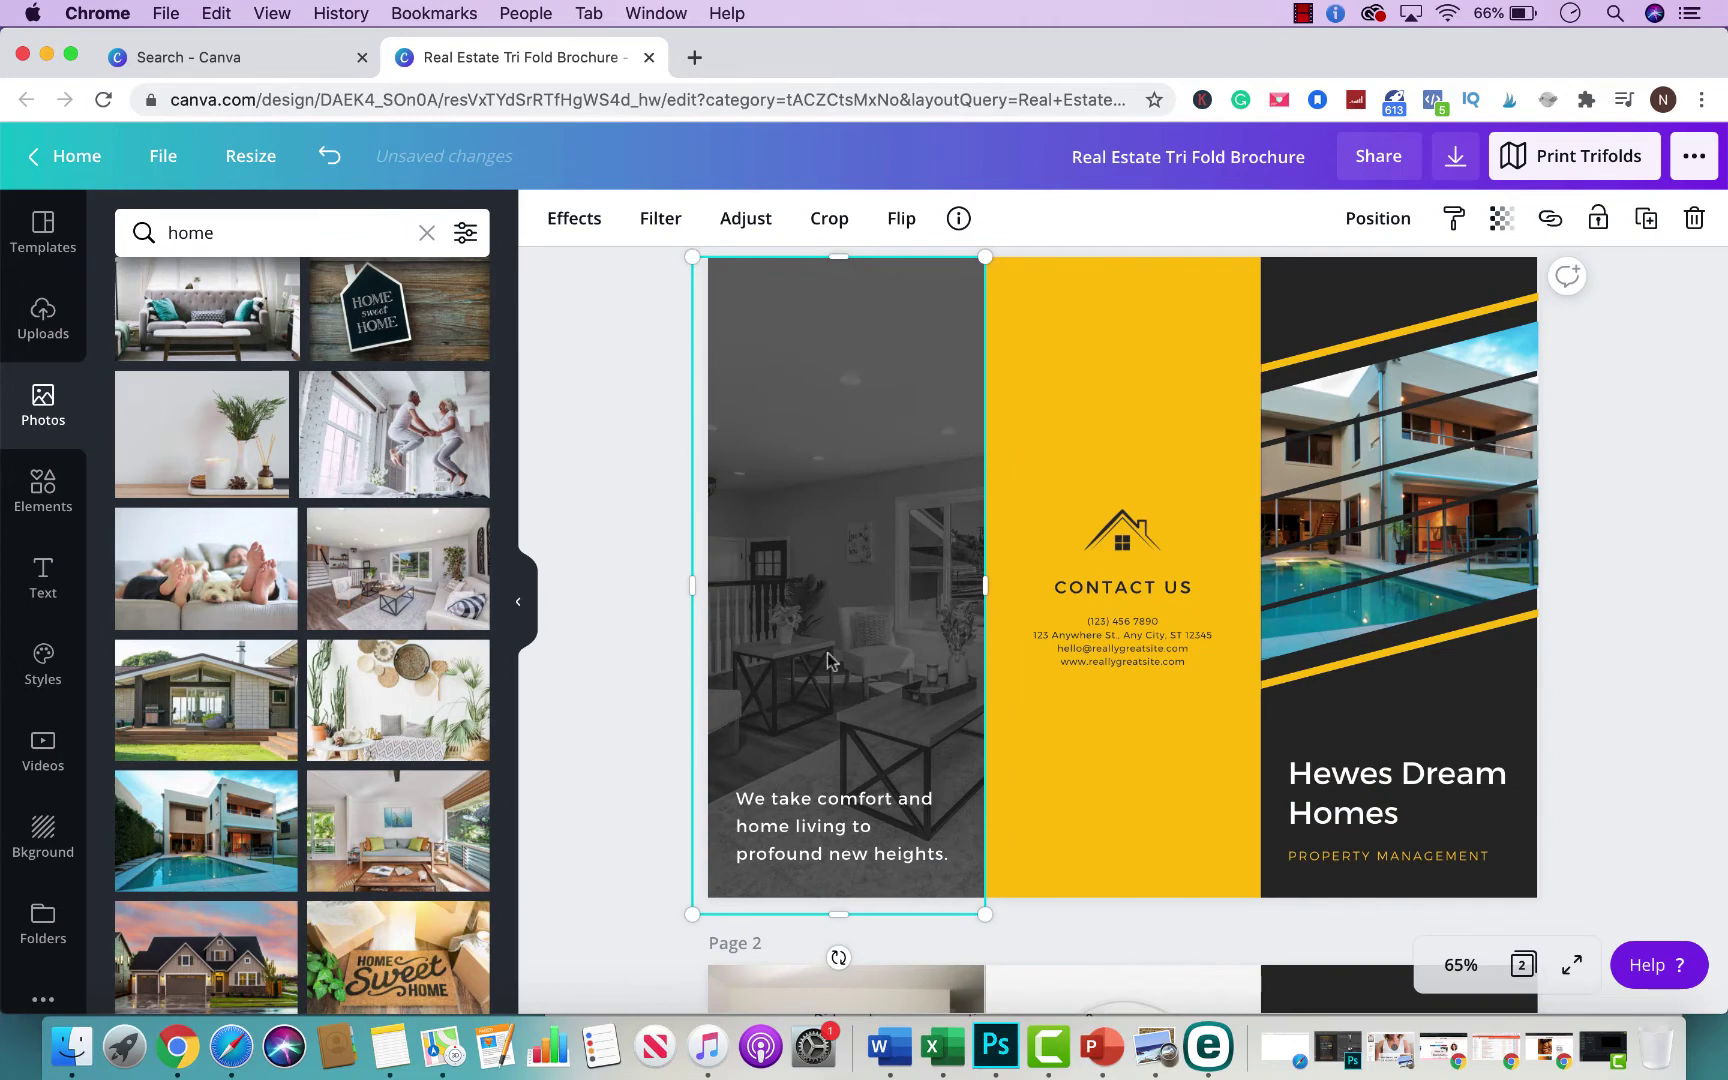
scroll(837, 949, down, 1)
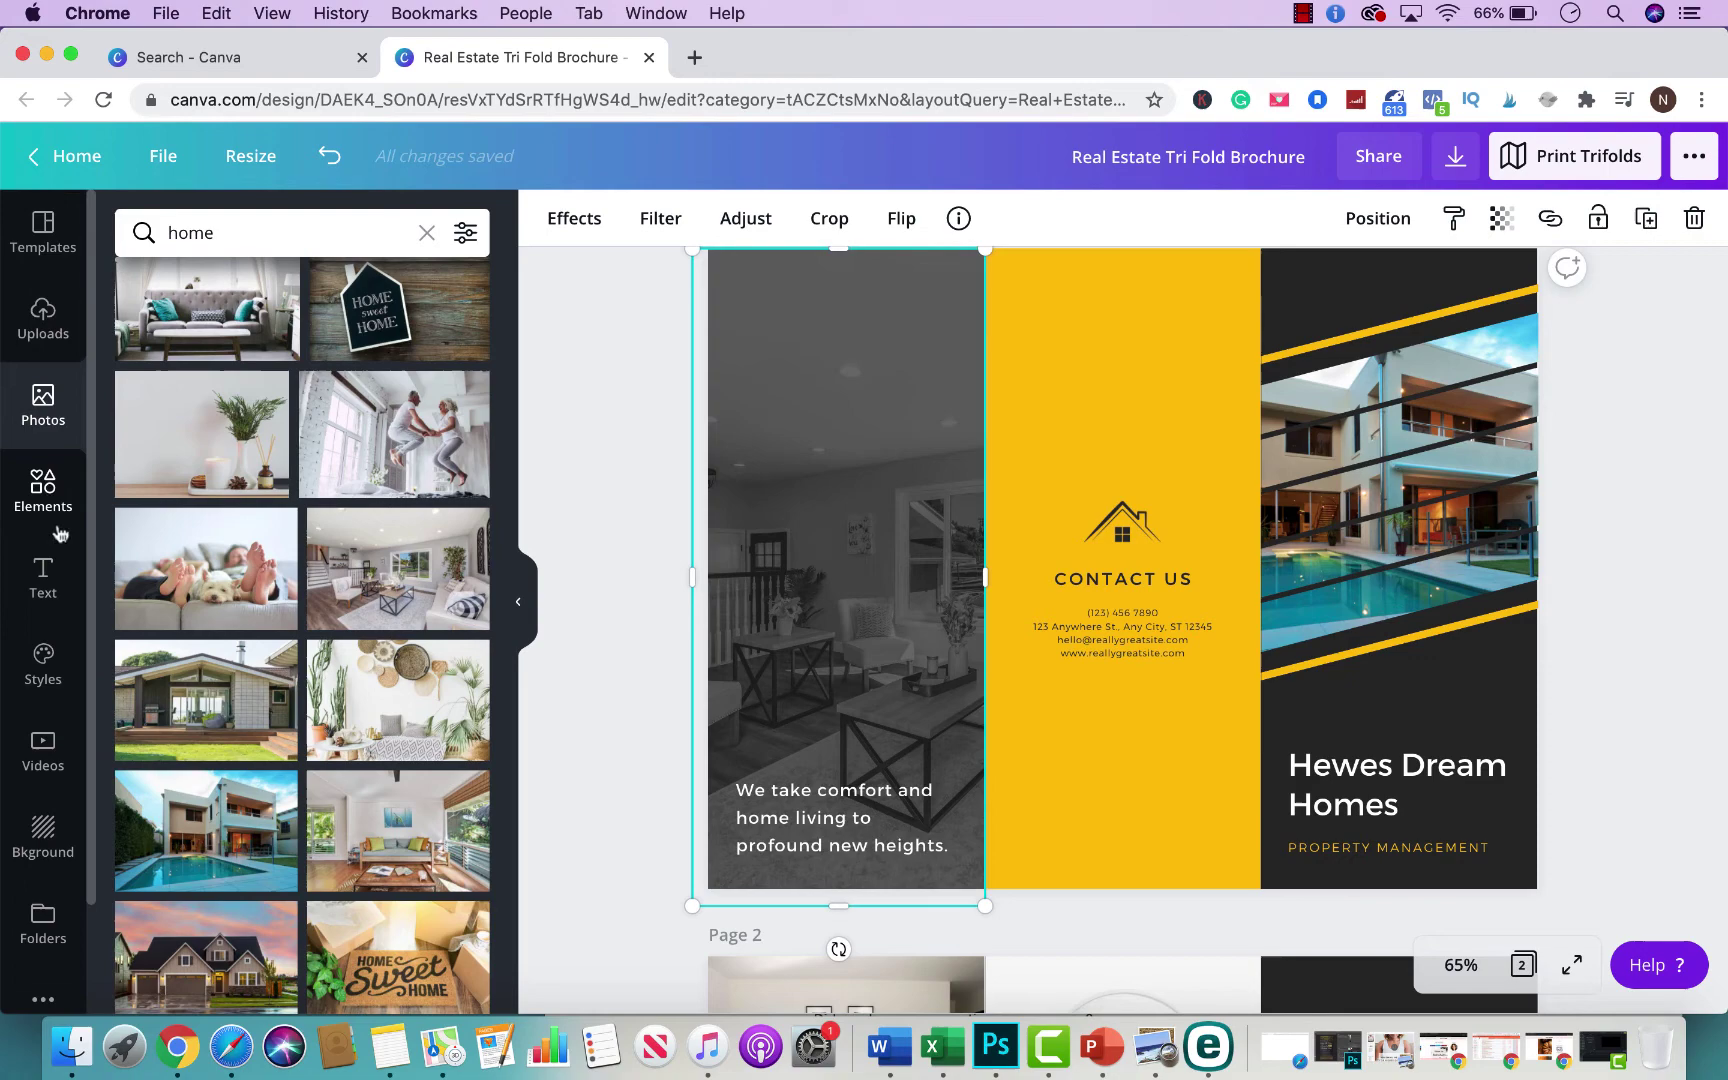
- Add the Clueless Realtor logo from Uploads, shrink it, and move it to the middle panel's top
click(43, 318)
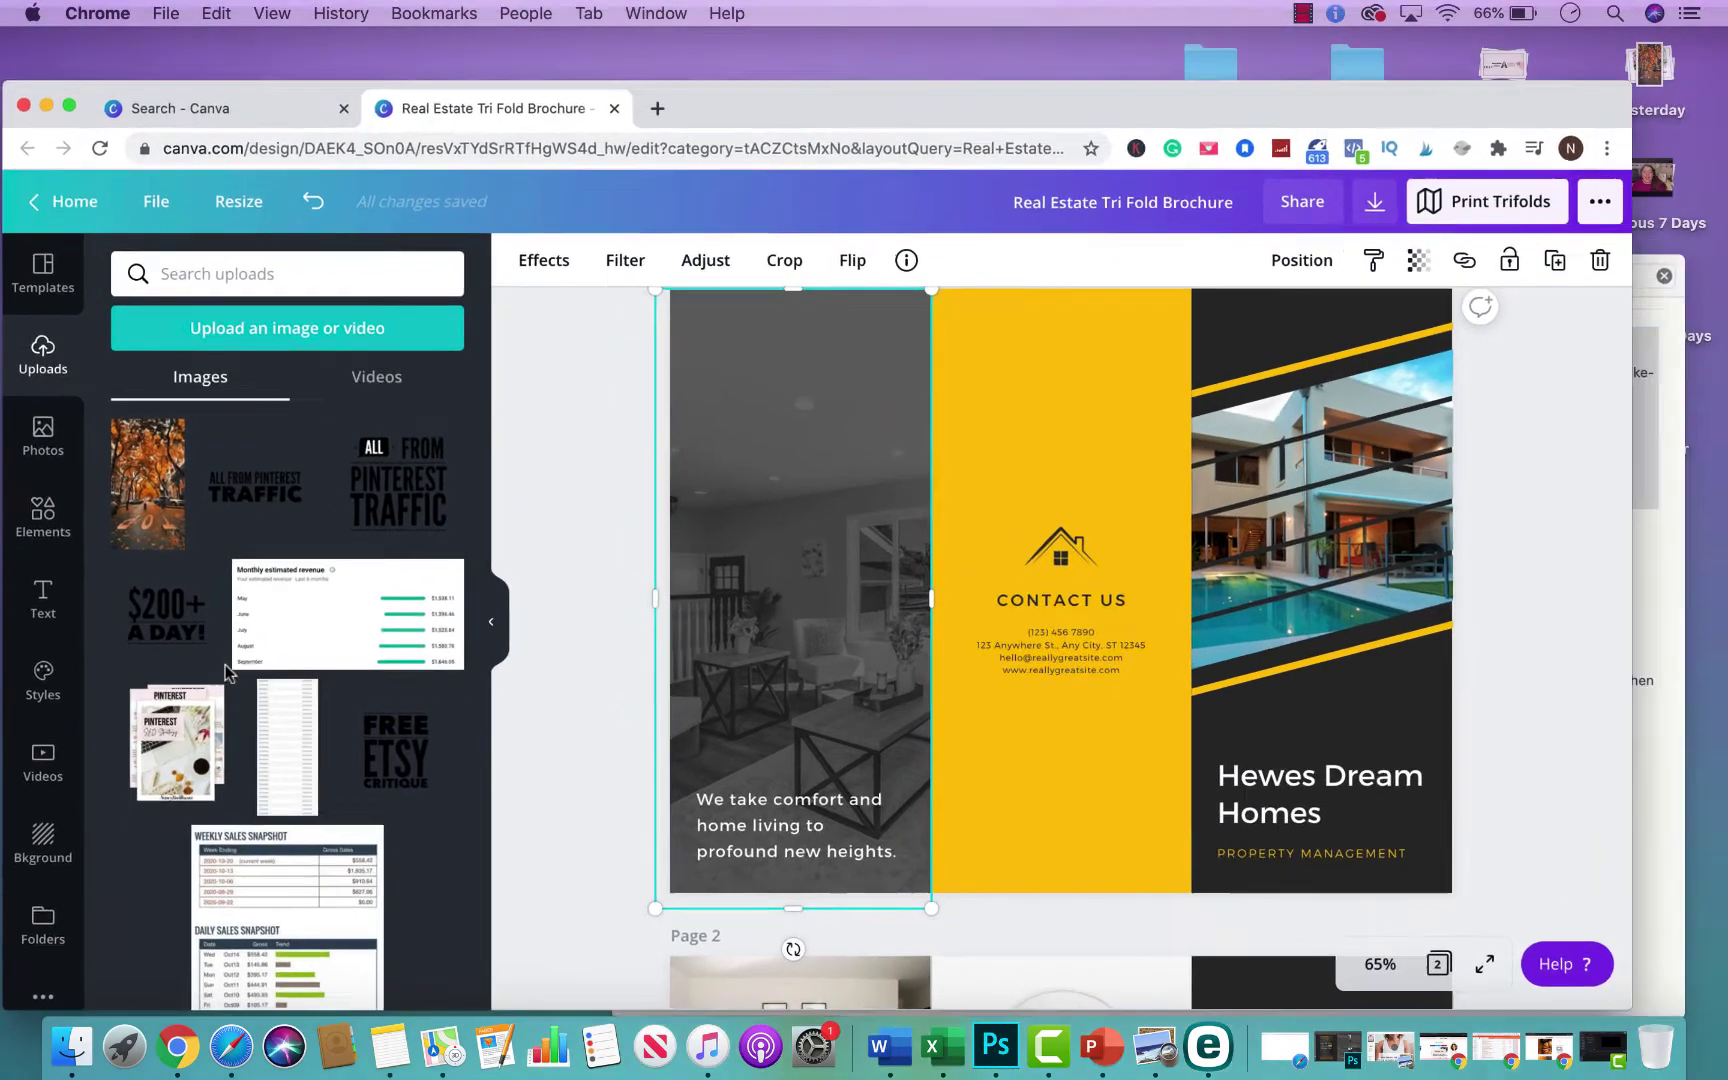
scroll(258, 730, down, 5)
scroll(258, 730, down, 10)
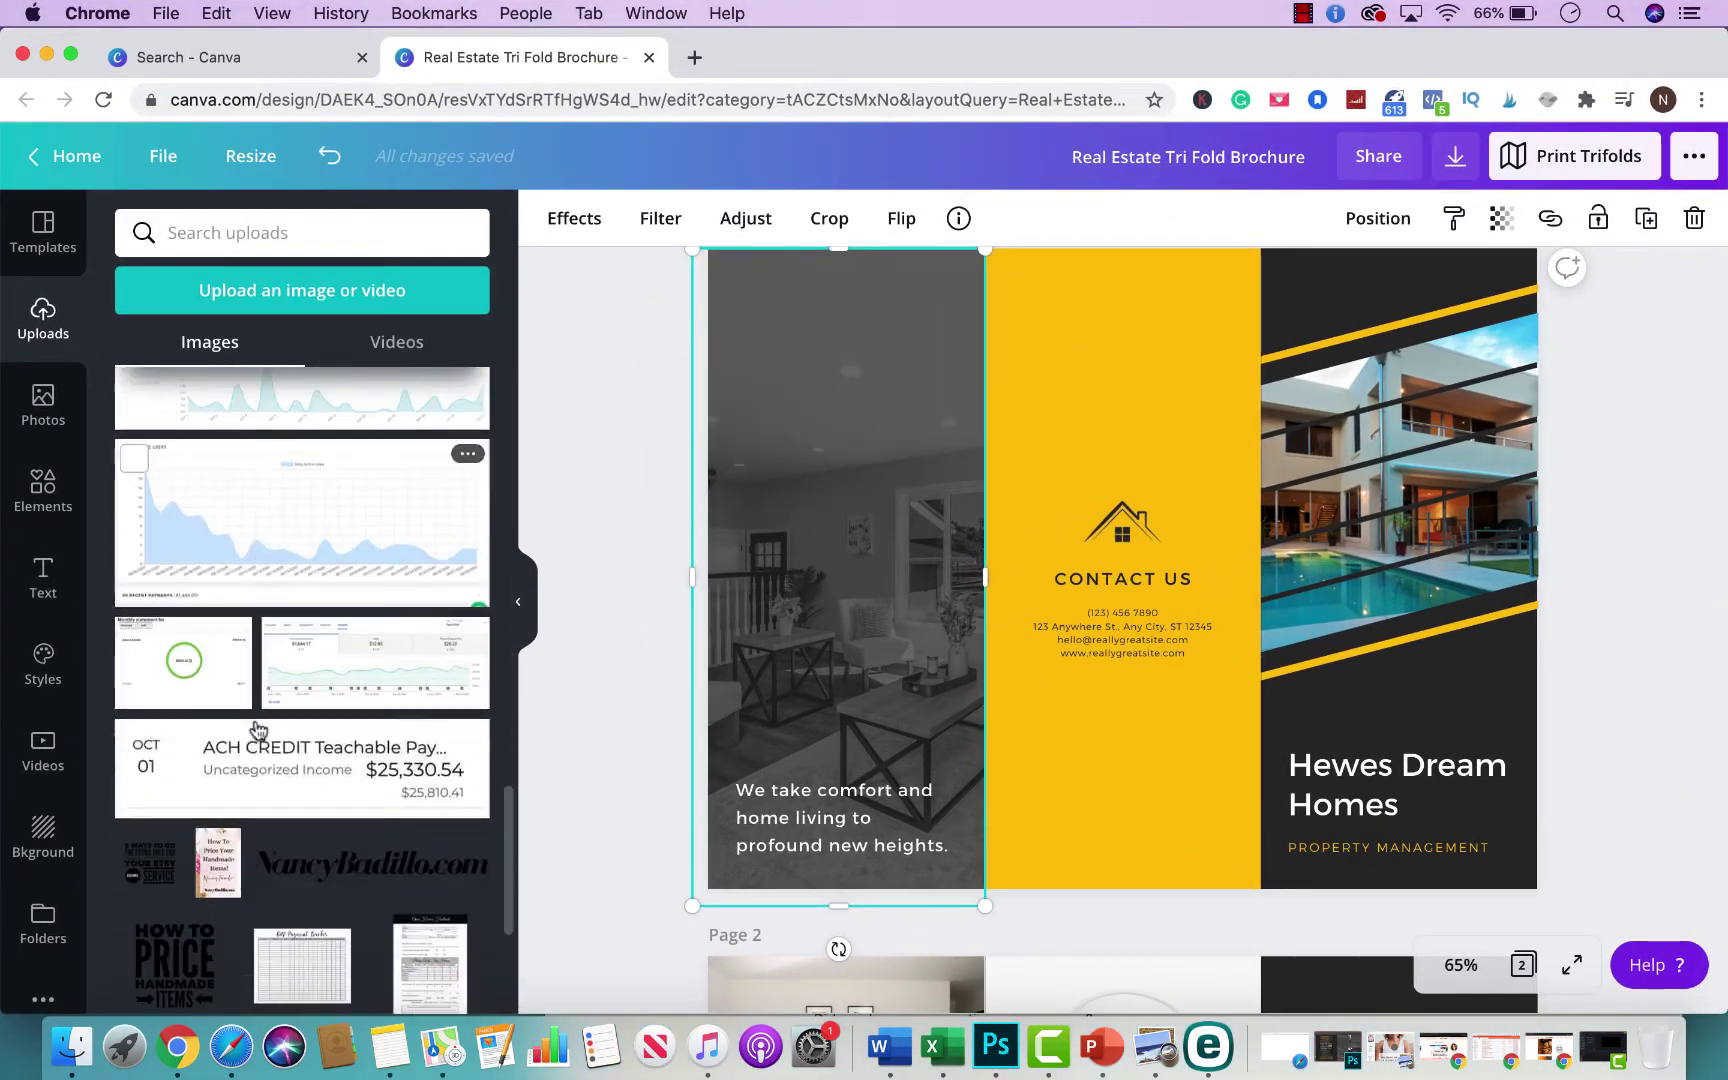
scroll(258, 730, down, 15)
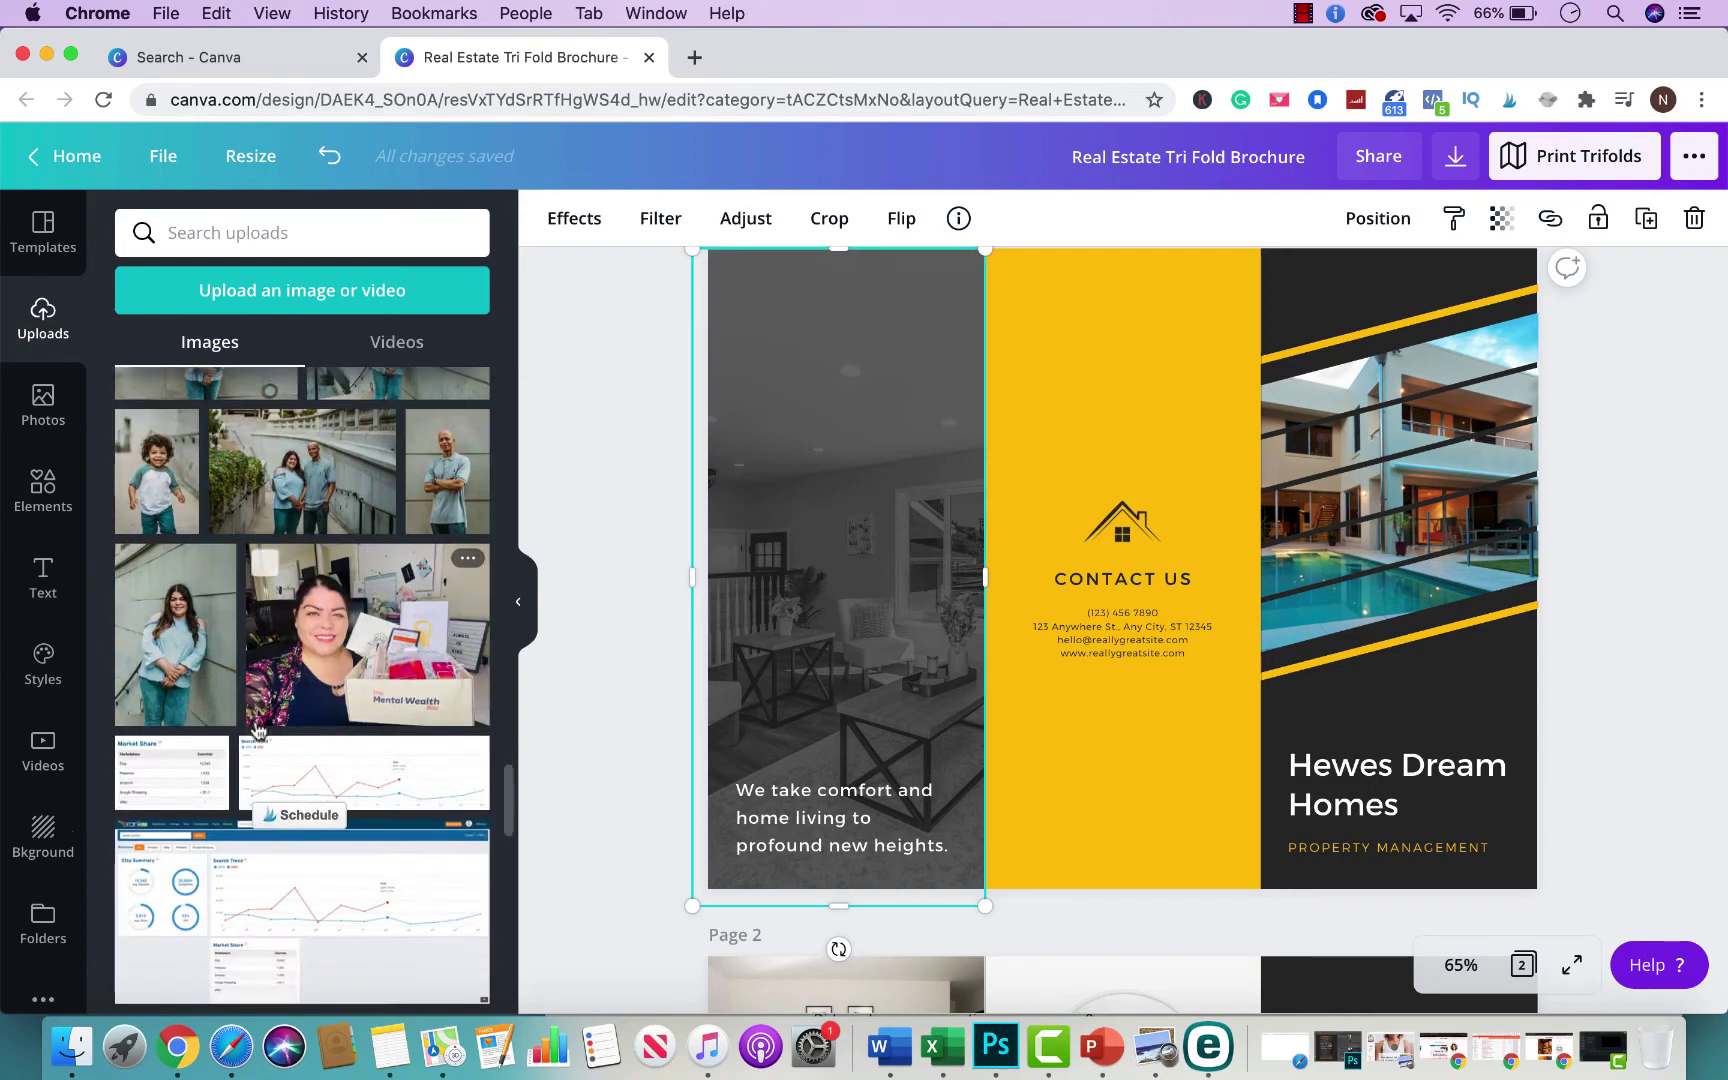
scroll(258, 730, down, 15)
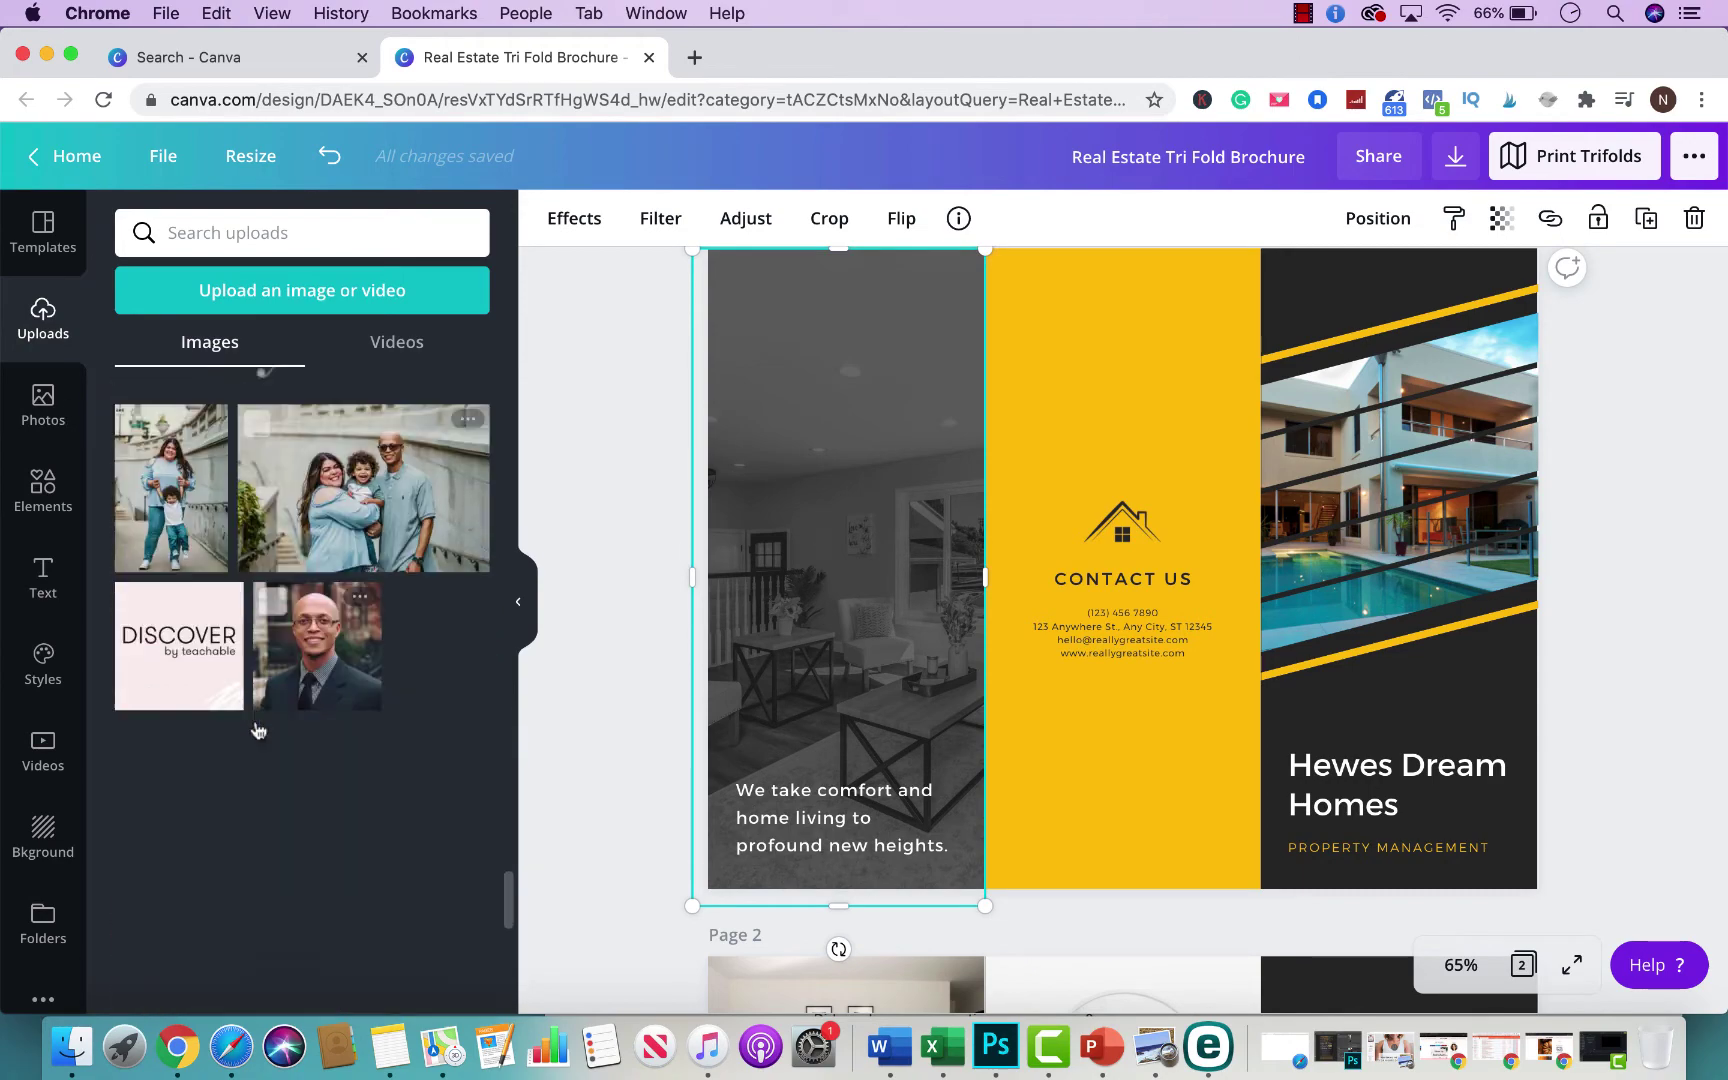
scroll(256, 730, down, 2)
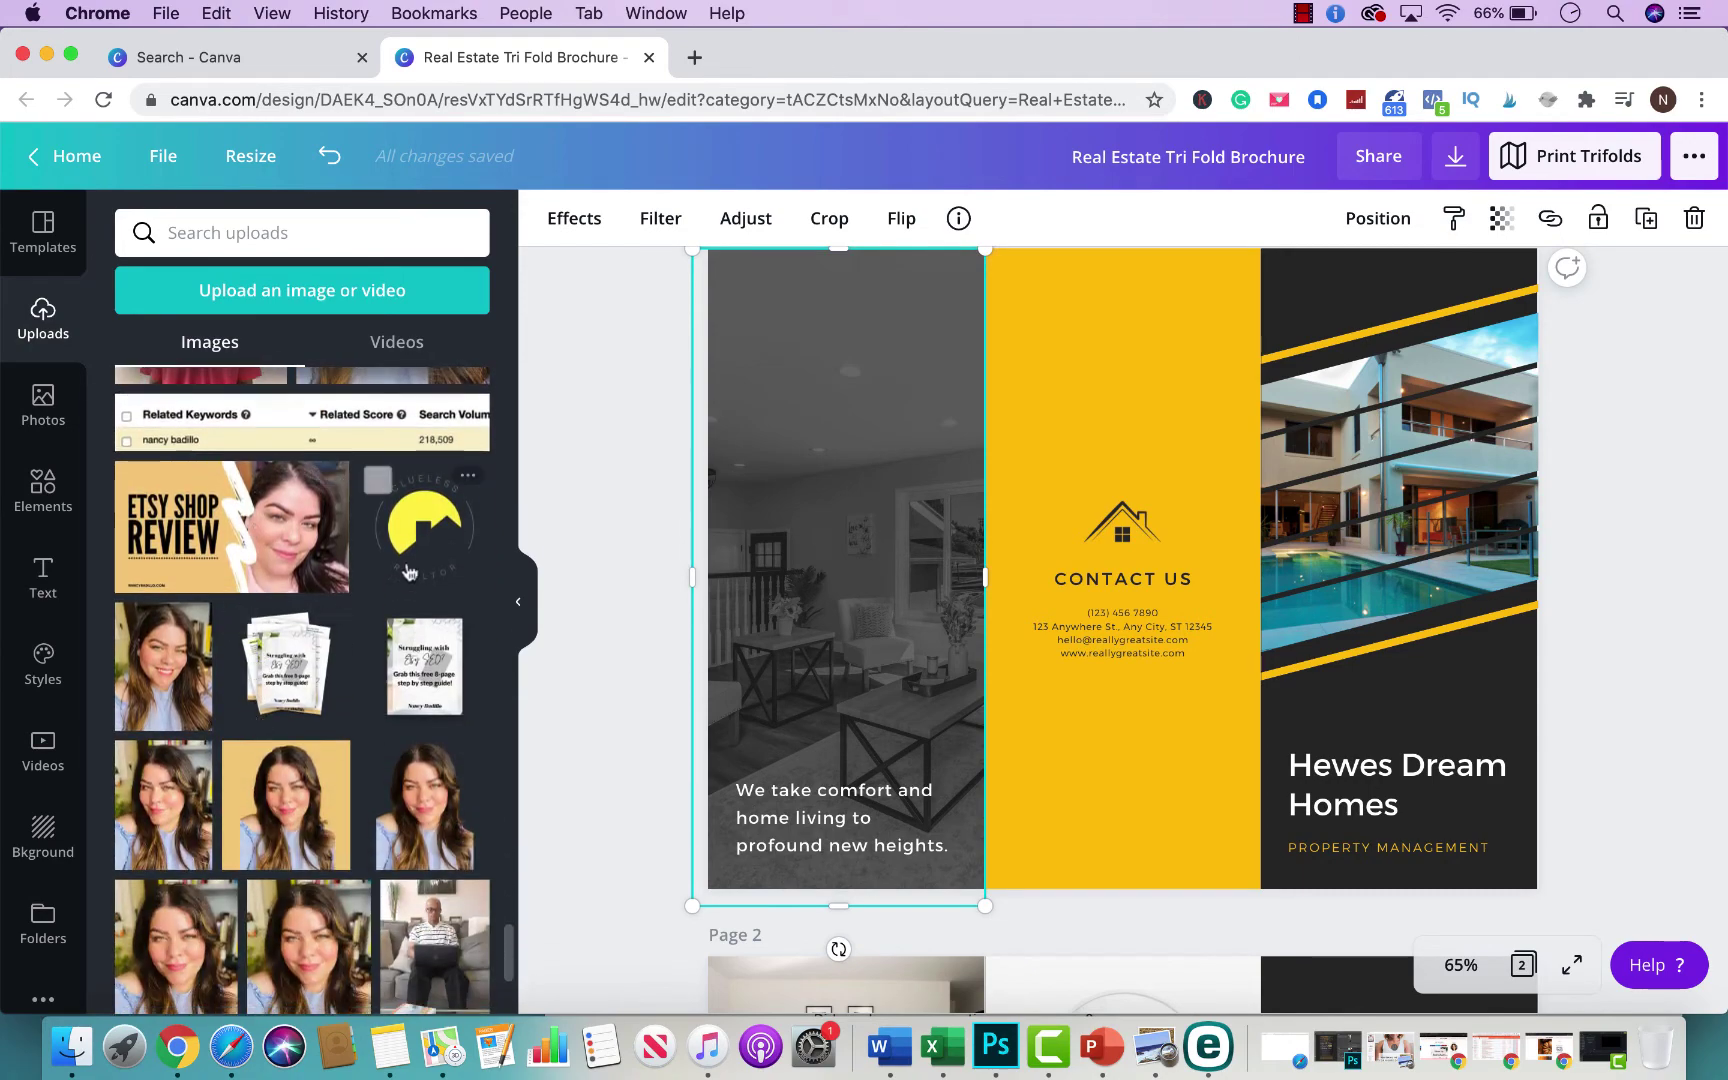
click(435, 515)
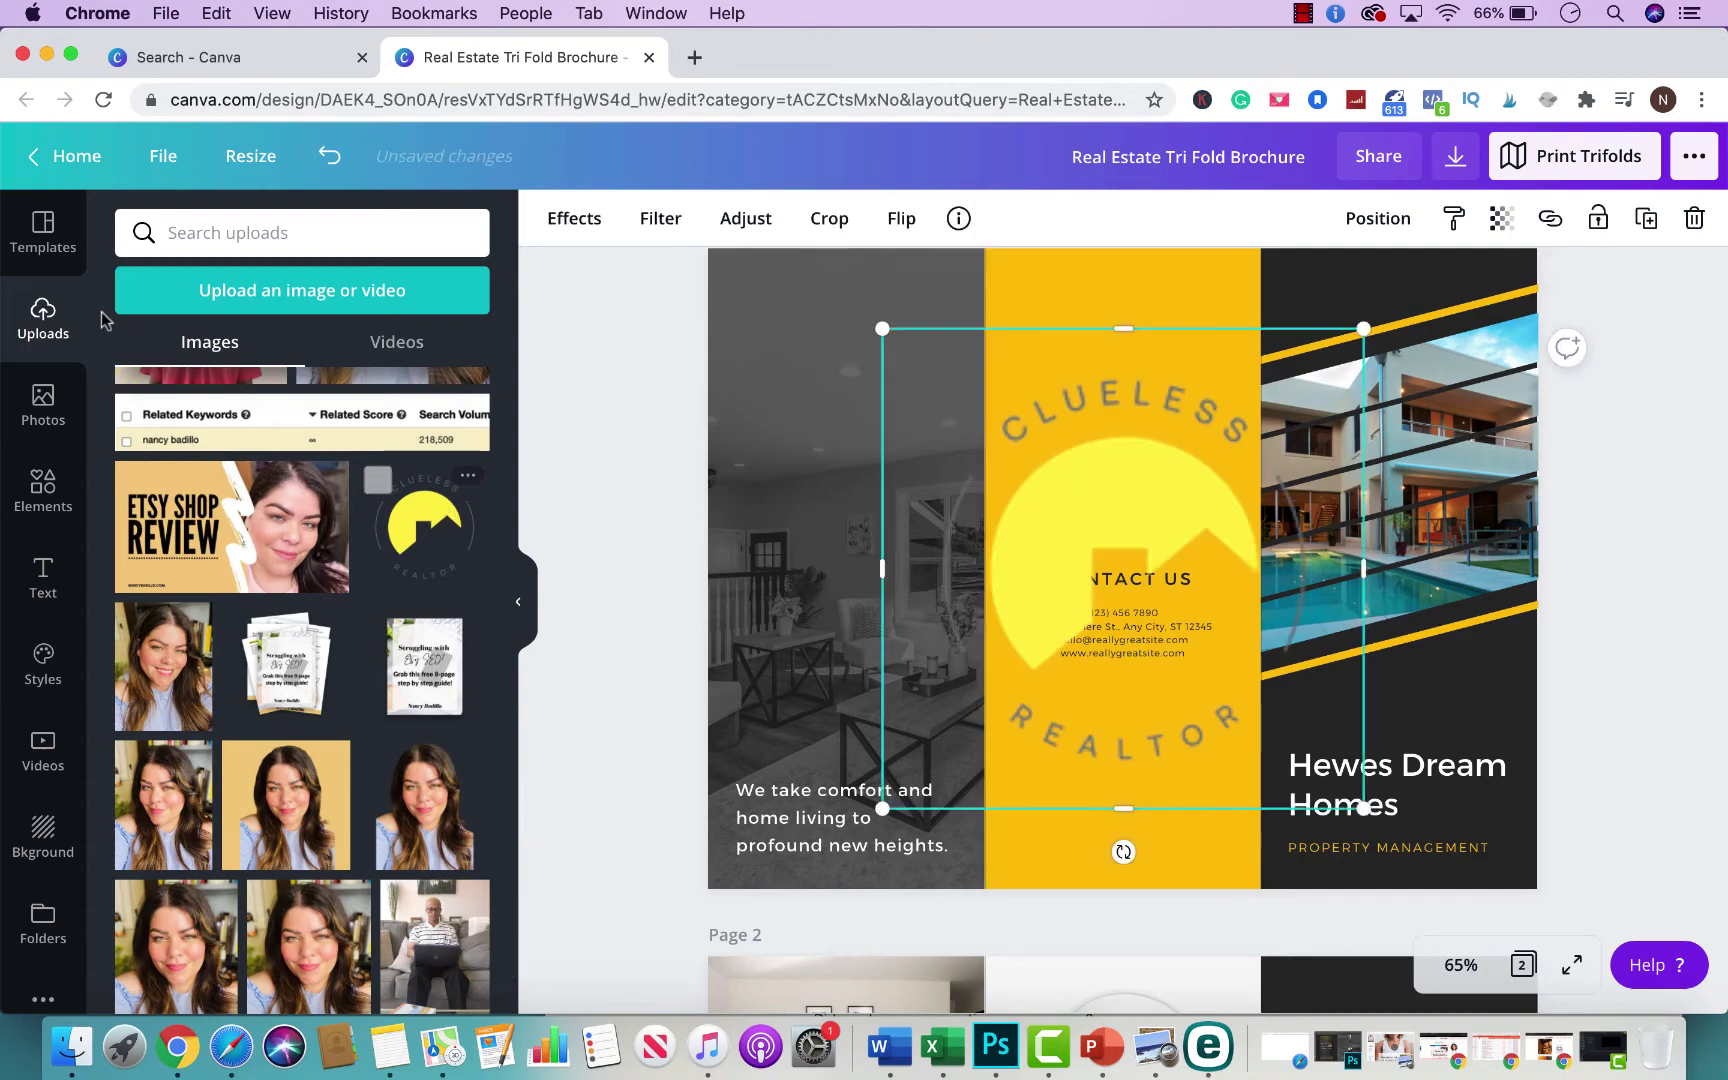
click(38, 385)
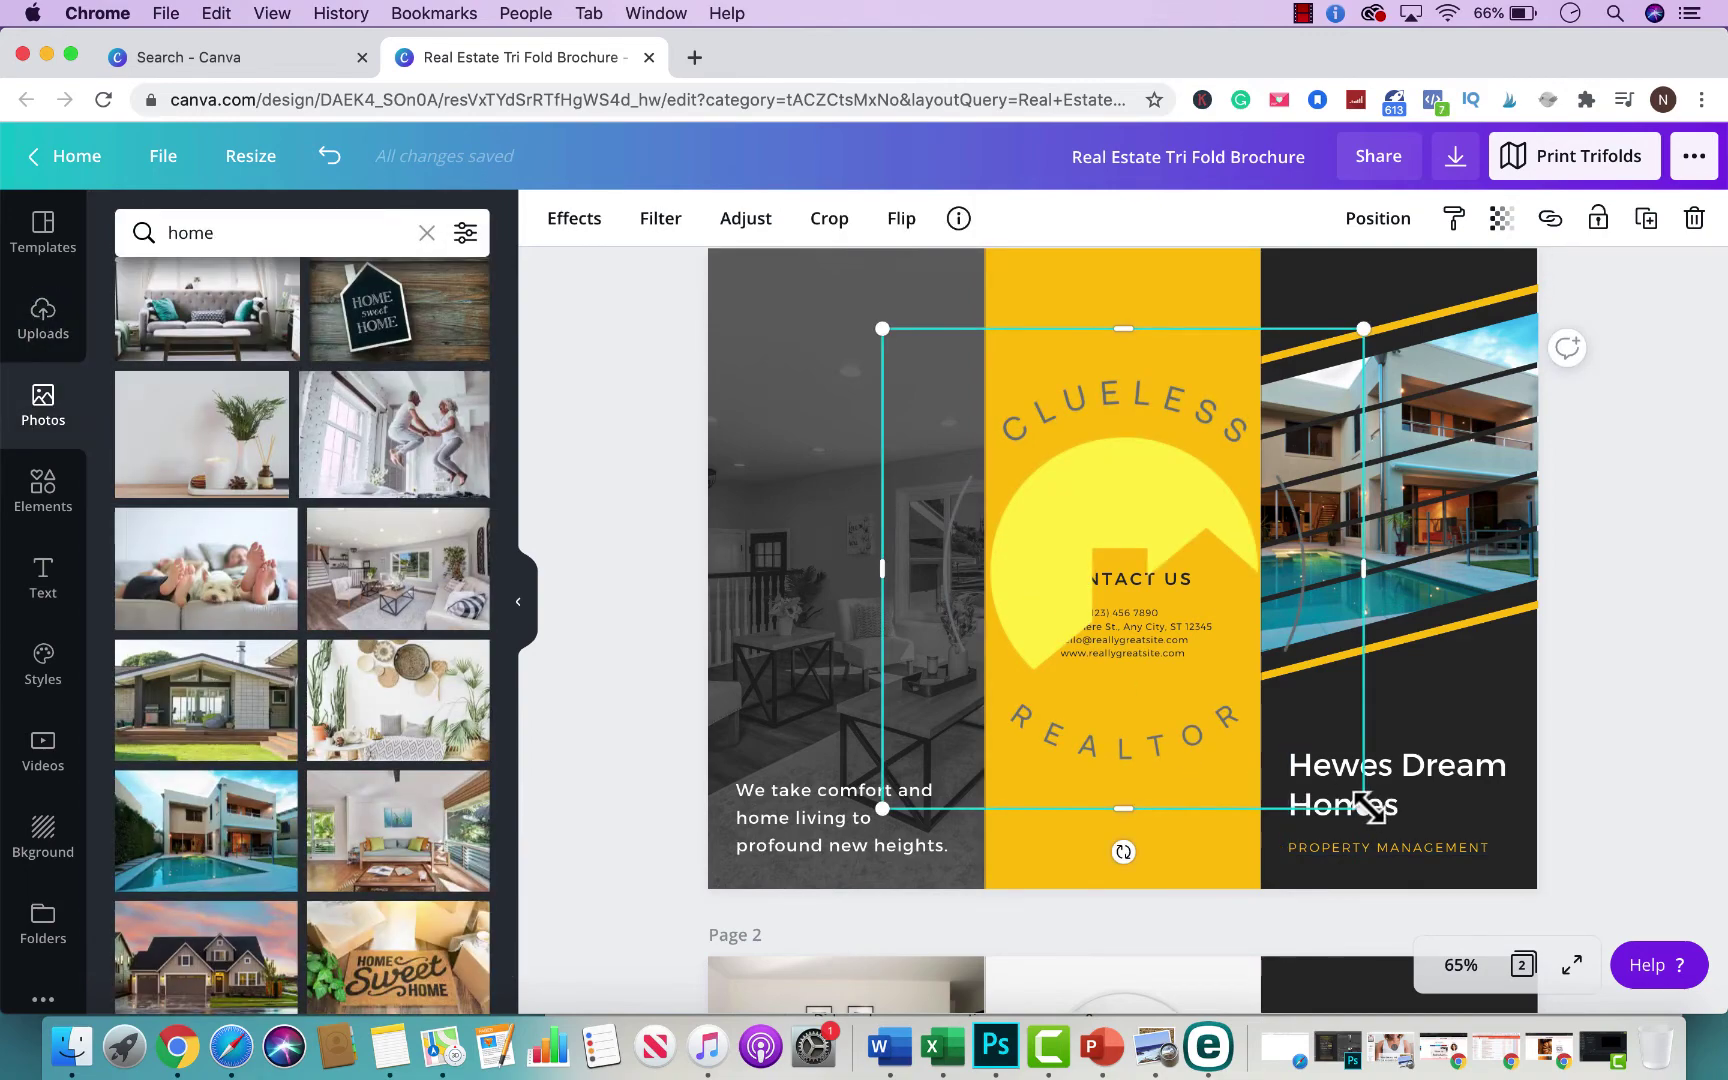
drag(1364, 808, 1058, 552)
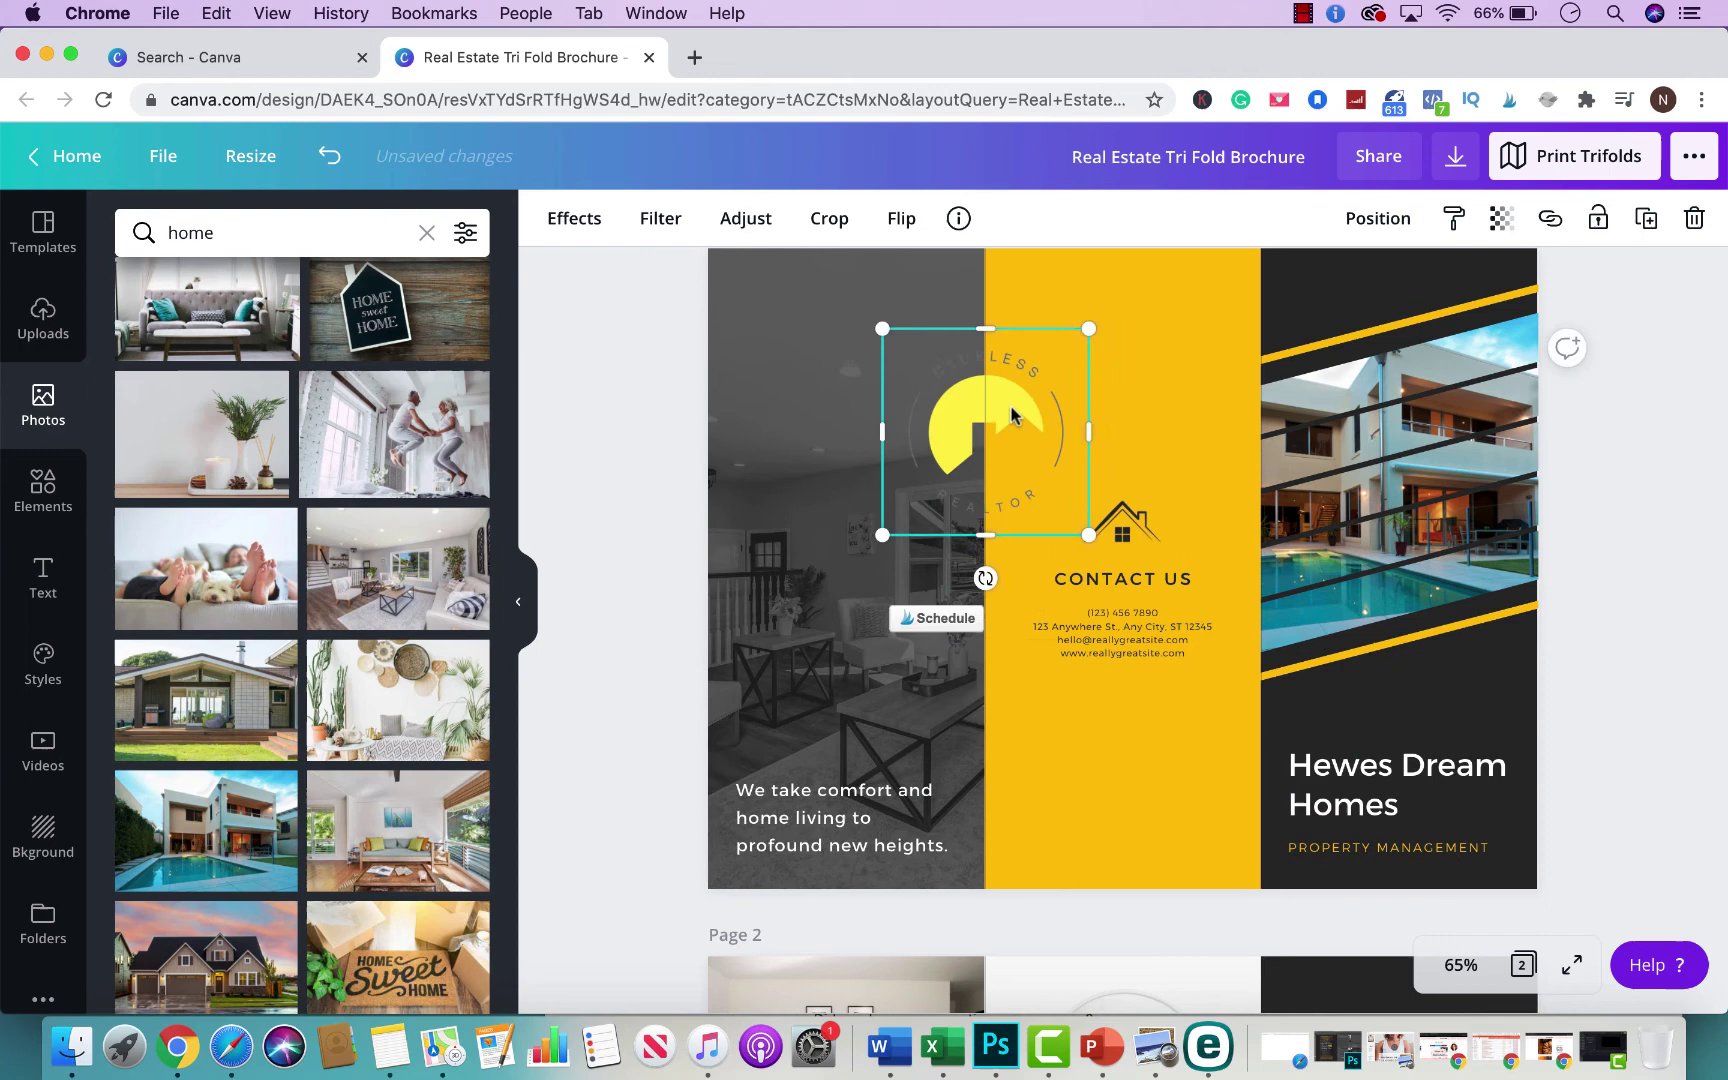
drag(1040, 420, 1162, 370)
- Delete the house icon above CONTACT US and centre the logo just above the Contact Us text
drag(1140, 538, 1130, 697)
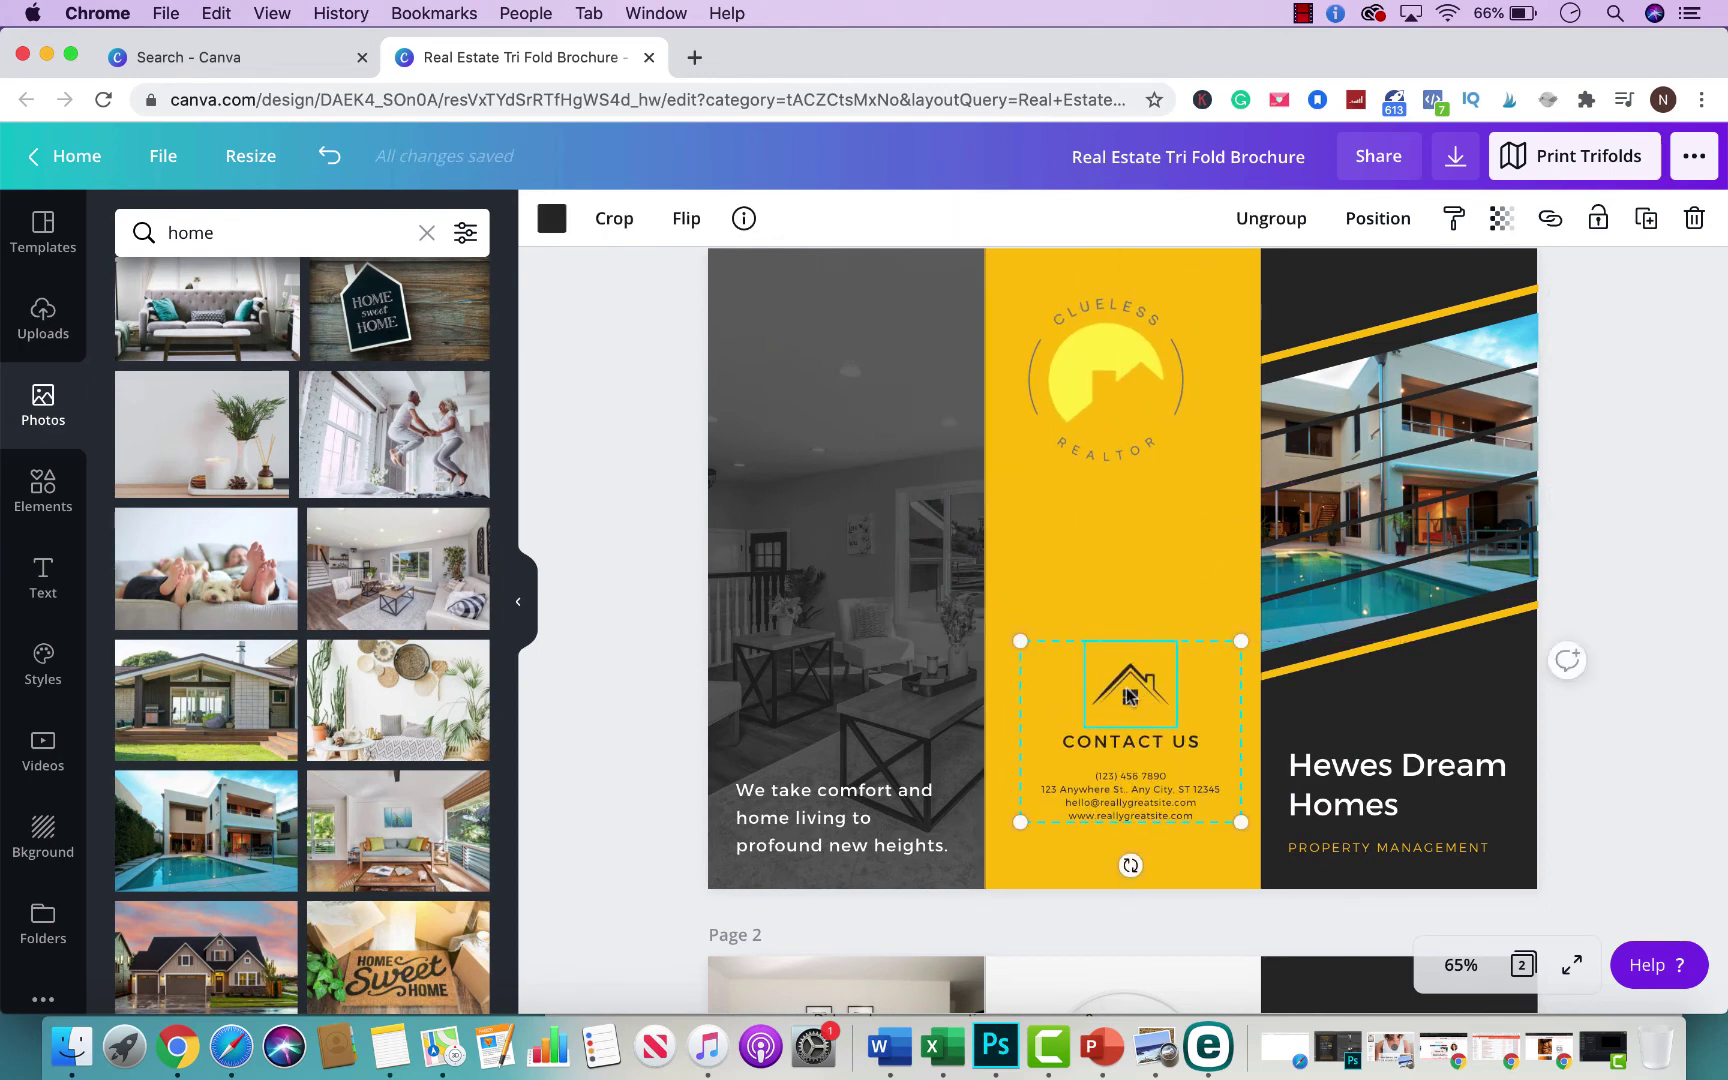
key(Delete)
drag(1130, 770, 1130, 623)
drag(1115, 383, 1119, 478)
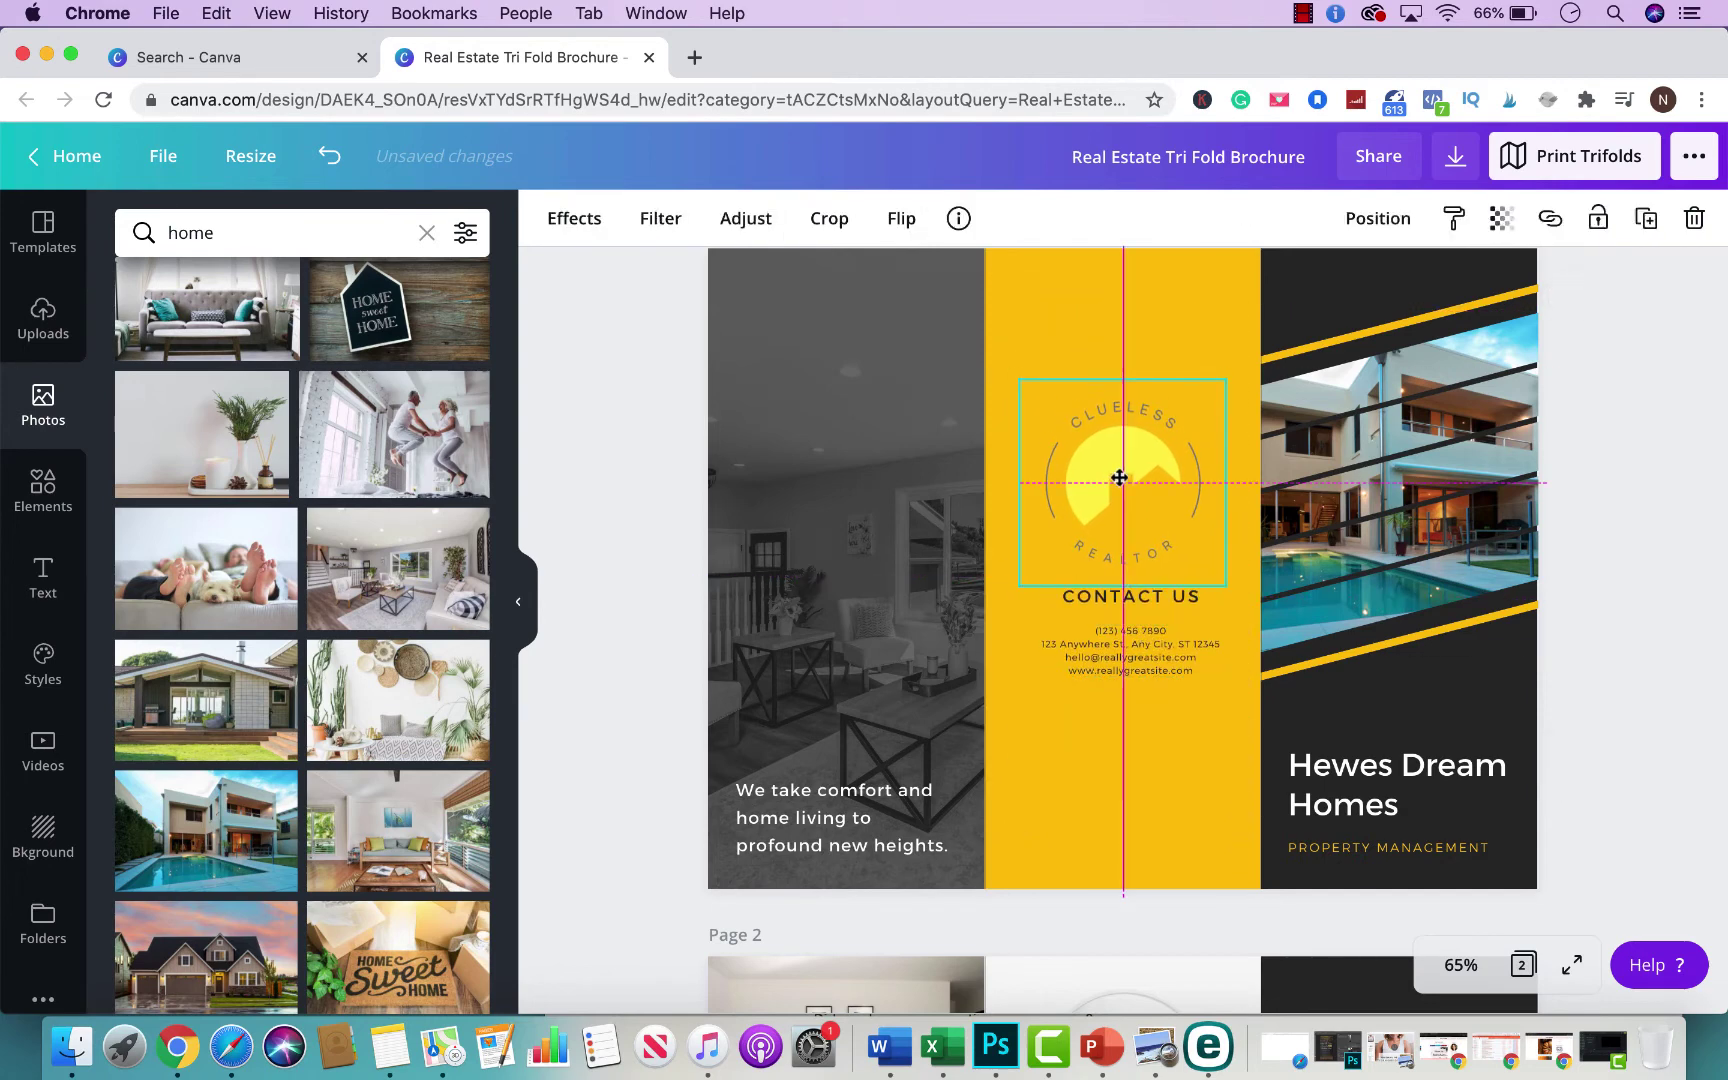
click(1145, 304)
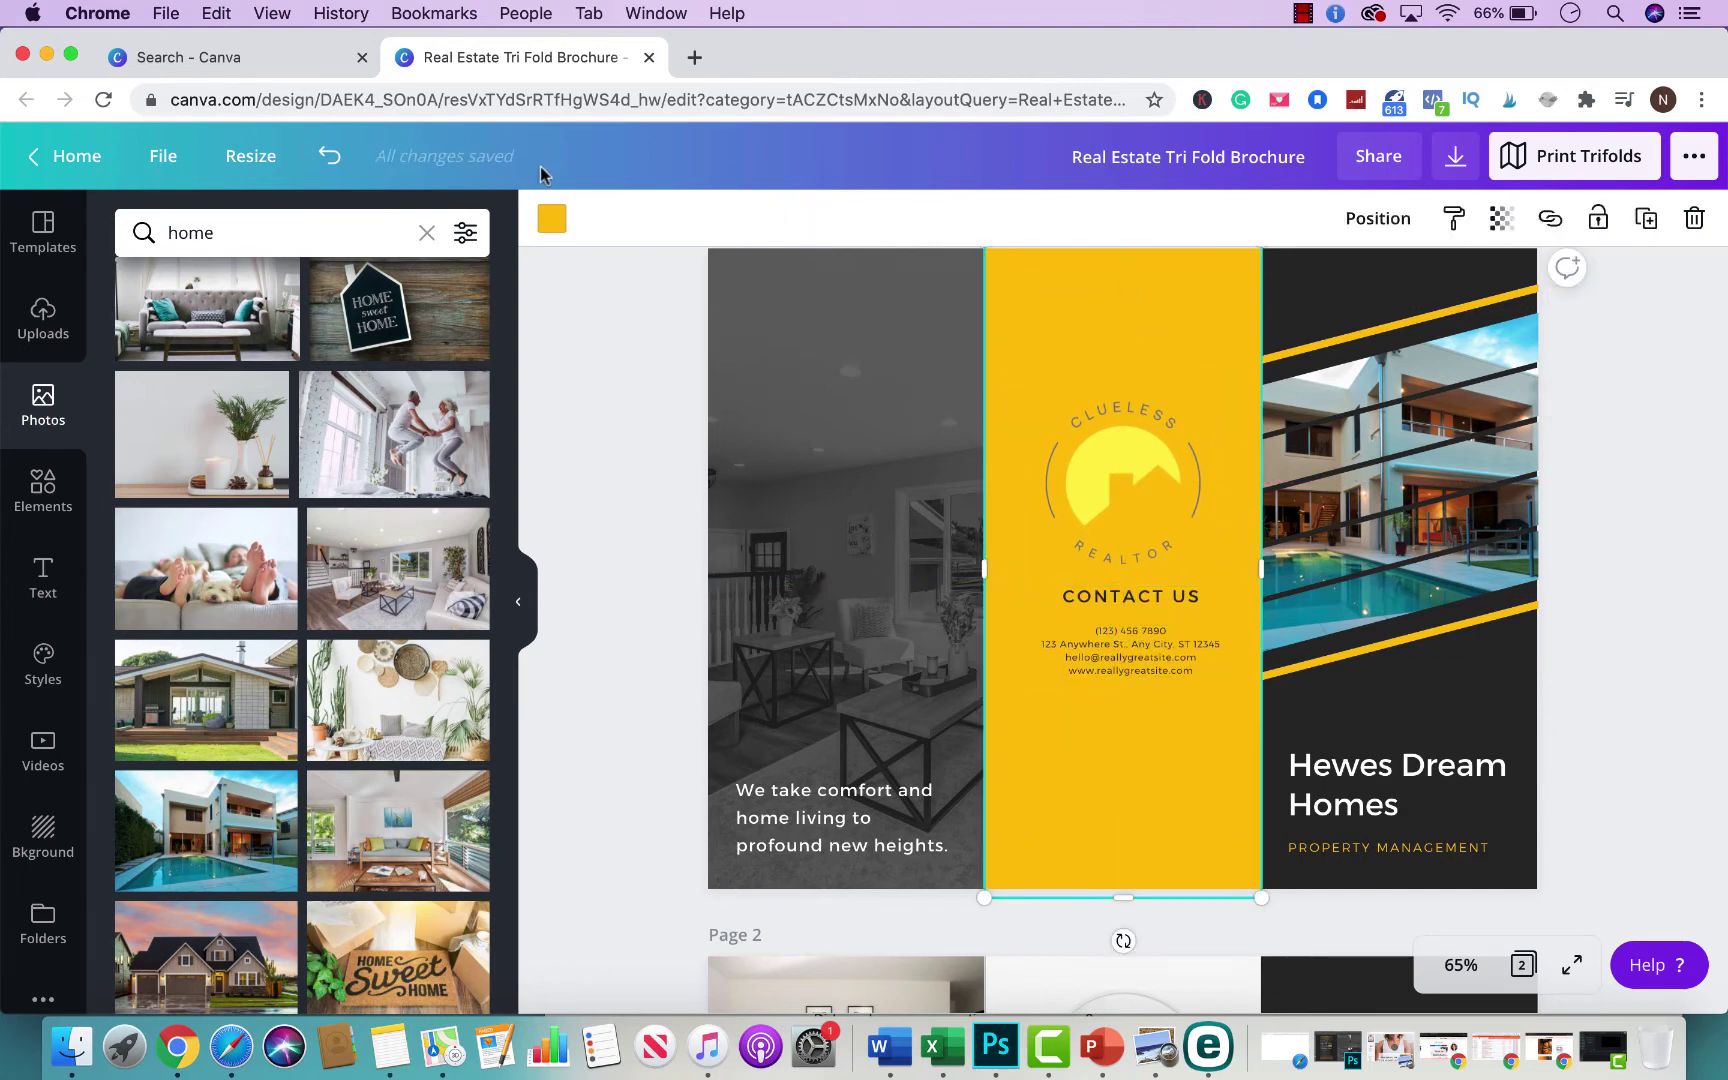
- Try grey-blue, yellow, beige, dark grey and brown on the middle panel background, finally choosing white
click(551, 218)
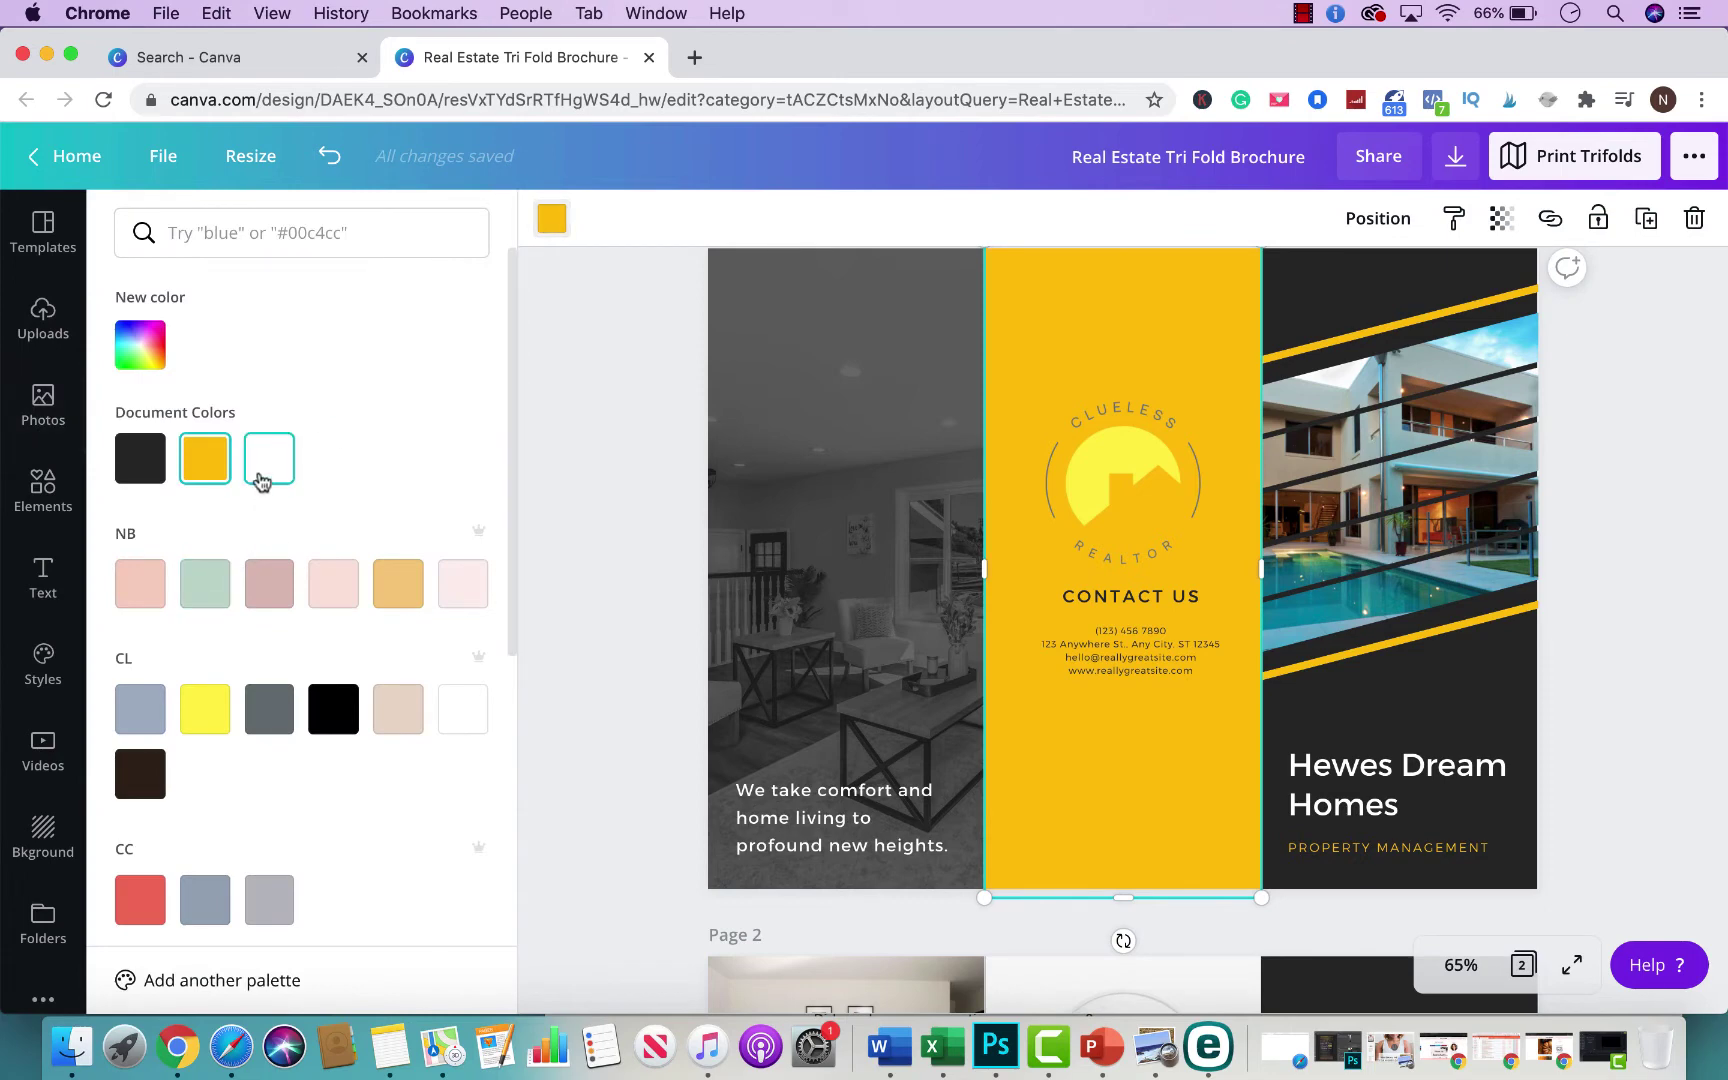
click(260, 478)
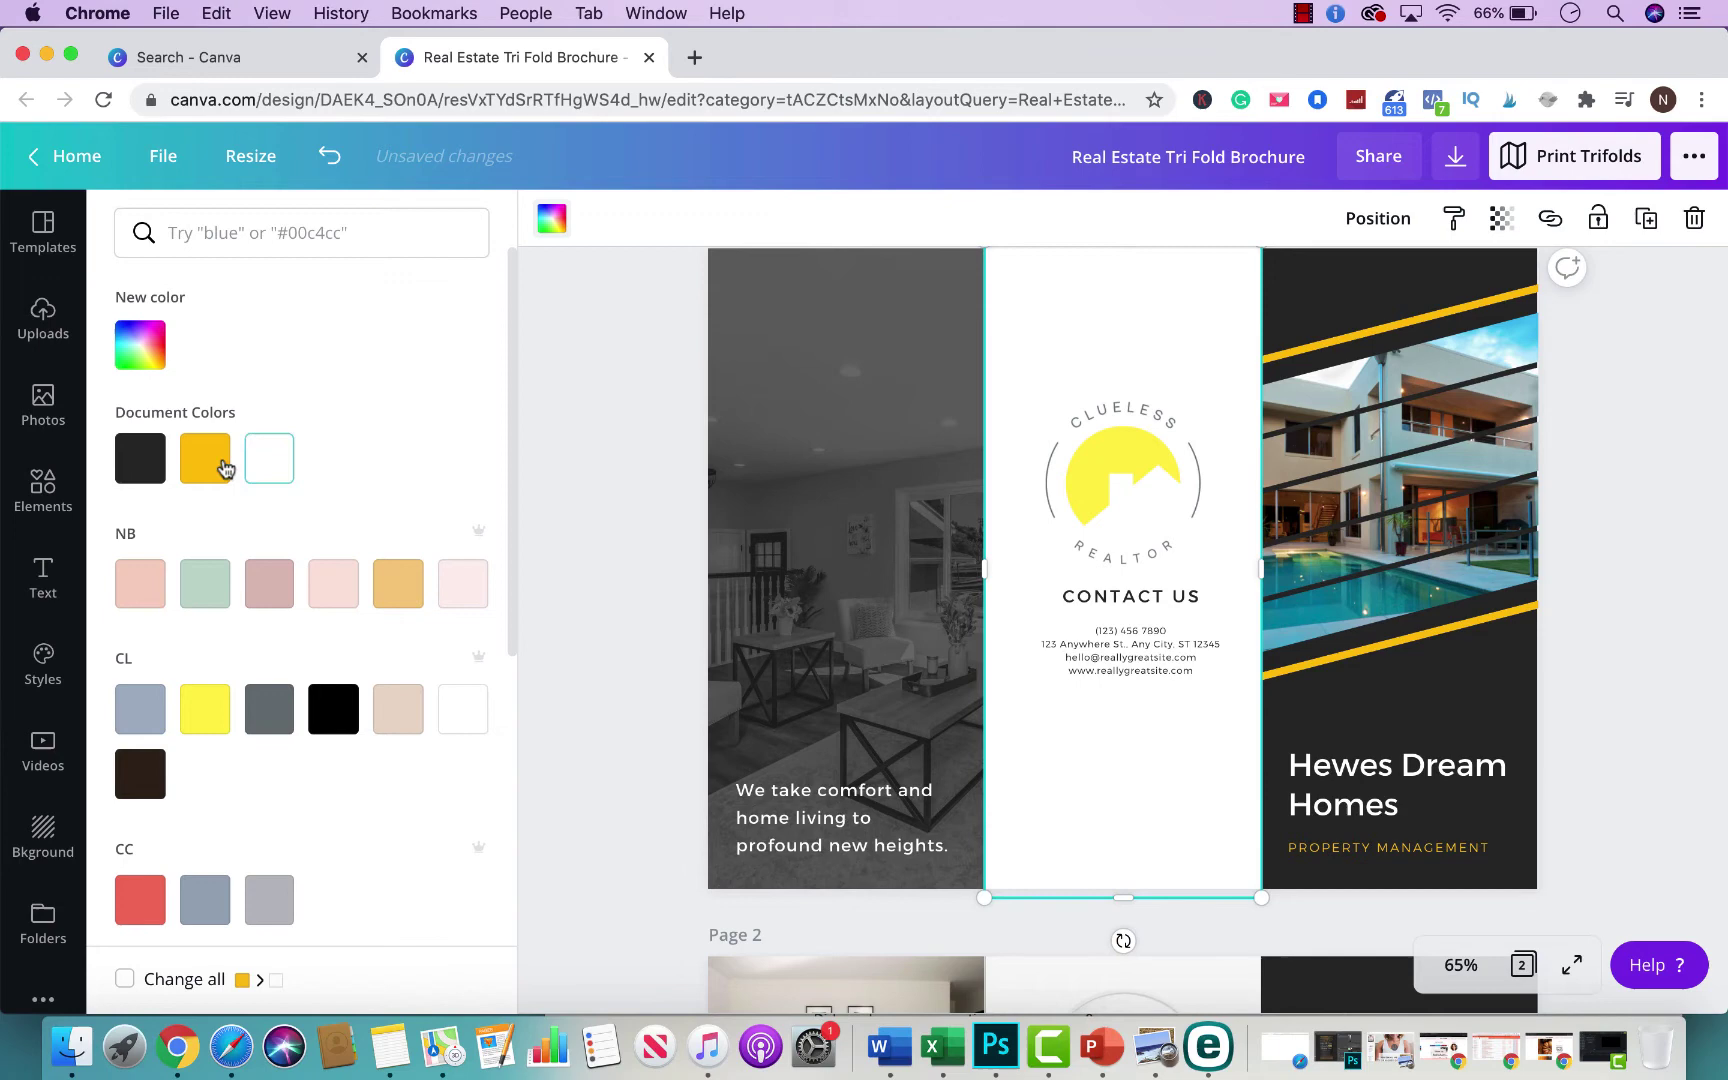
scroll(258, 660, down, 2)
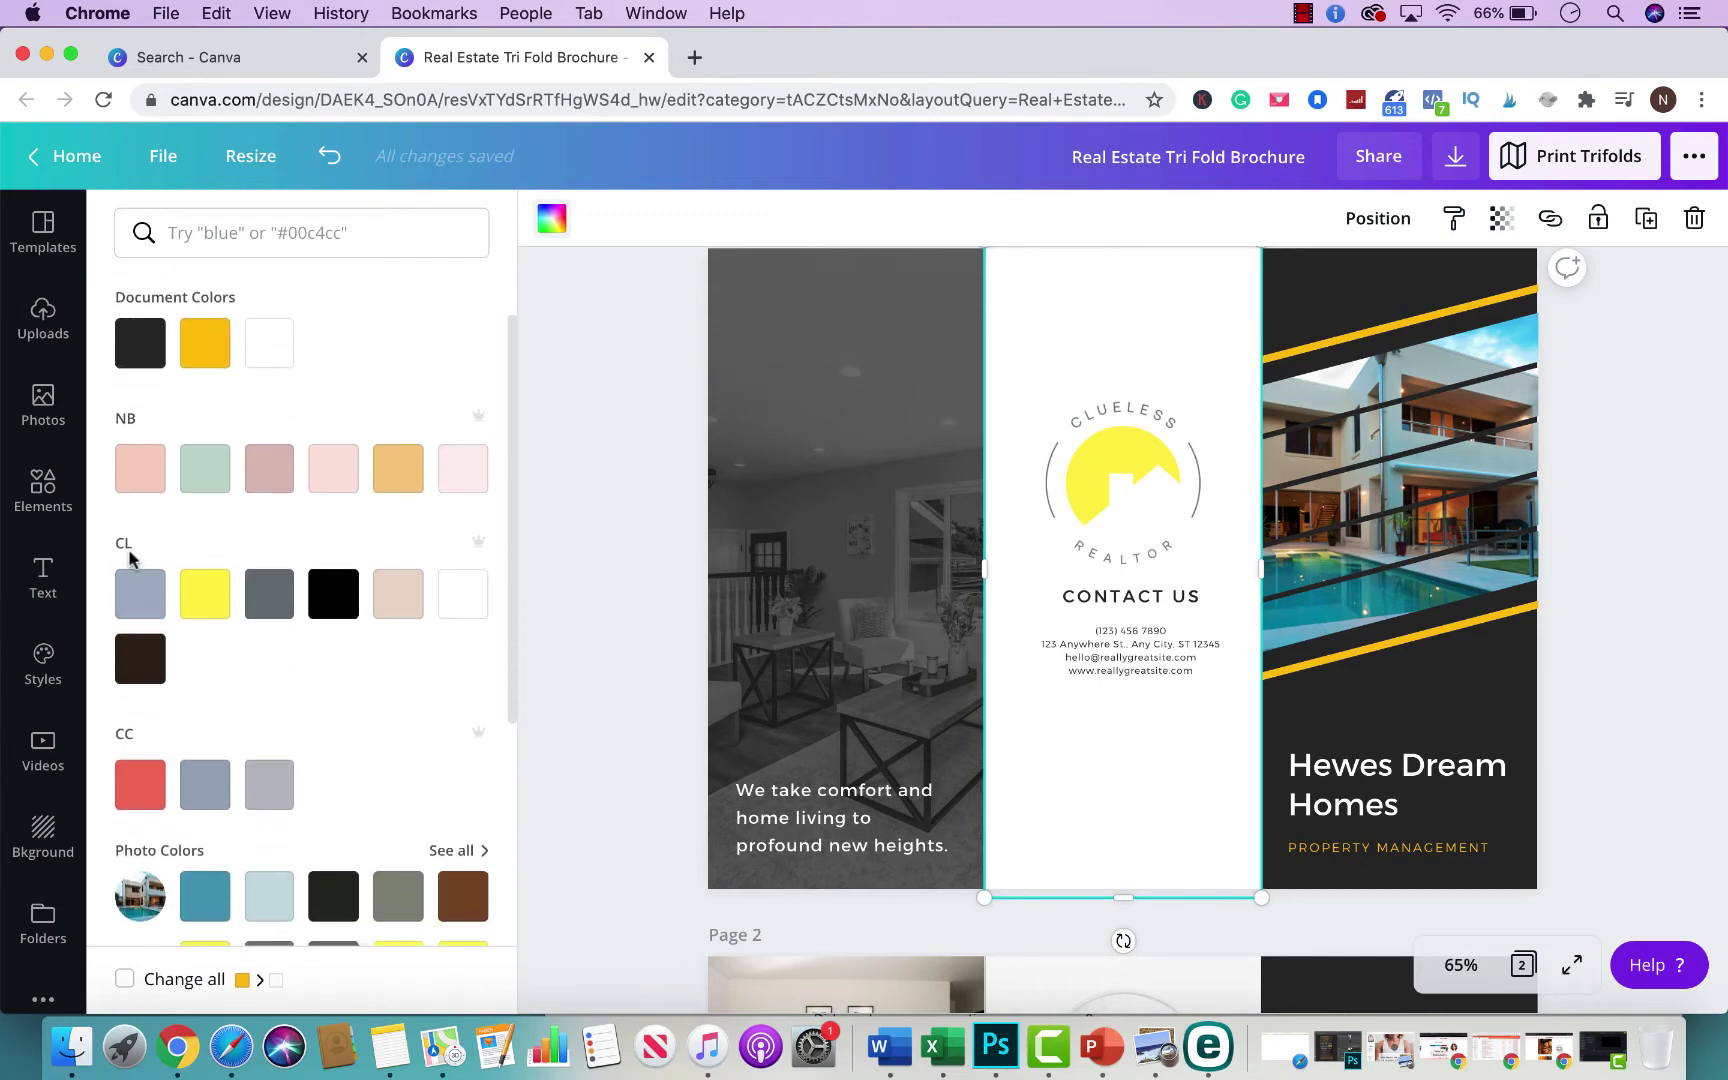
click(145, 603)
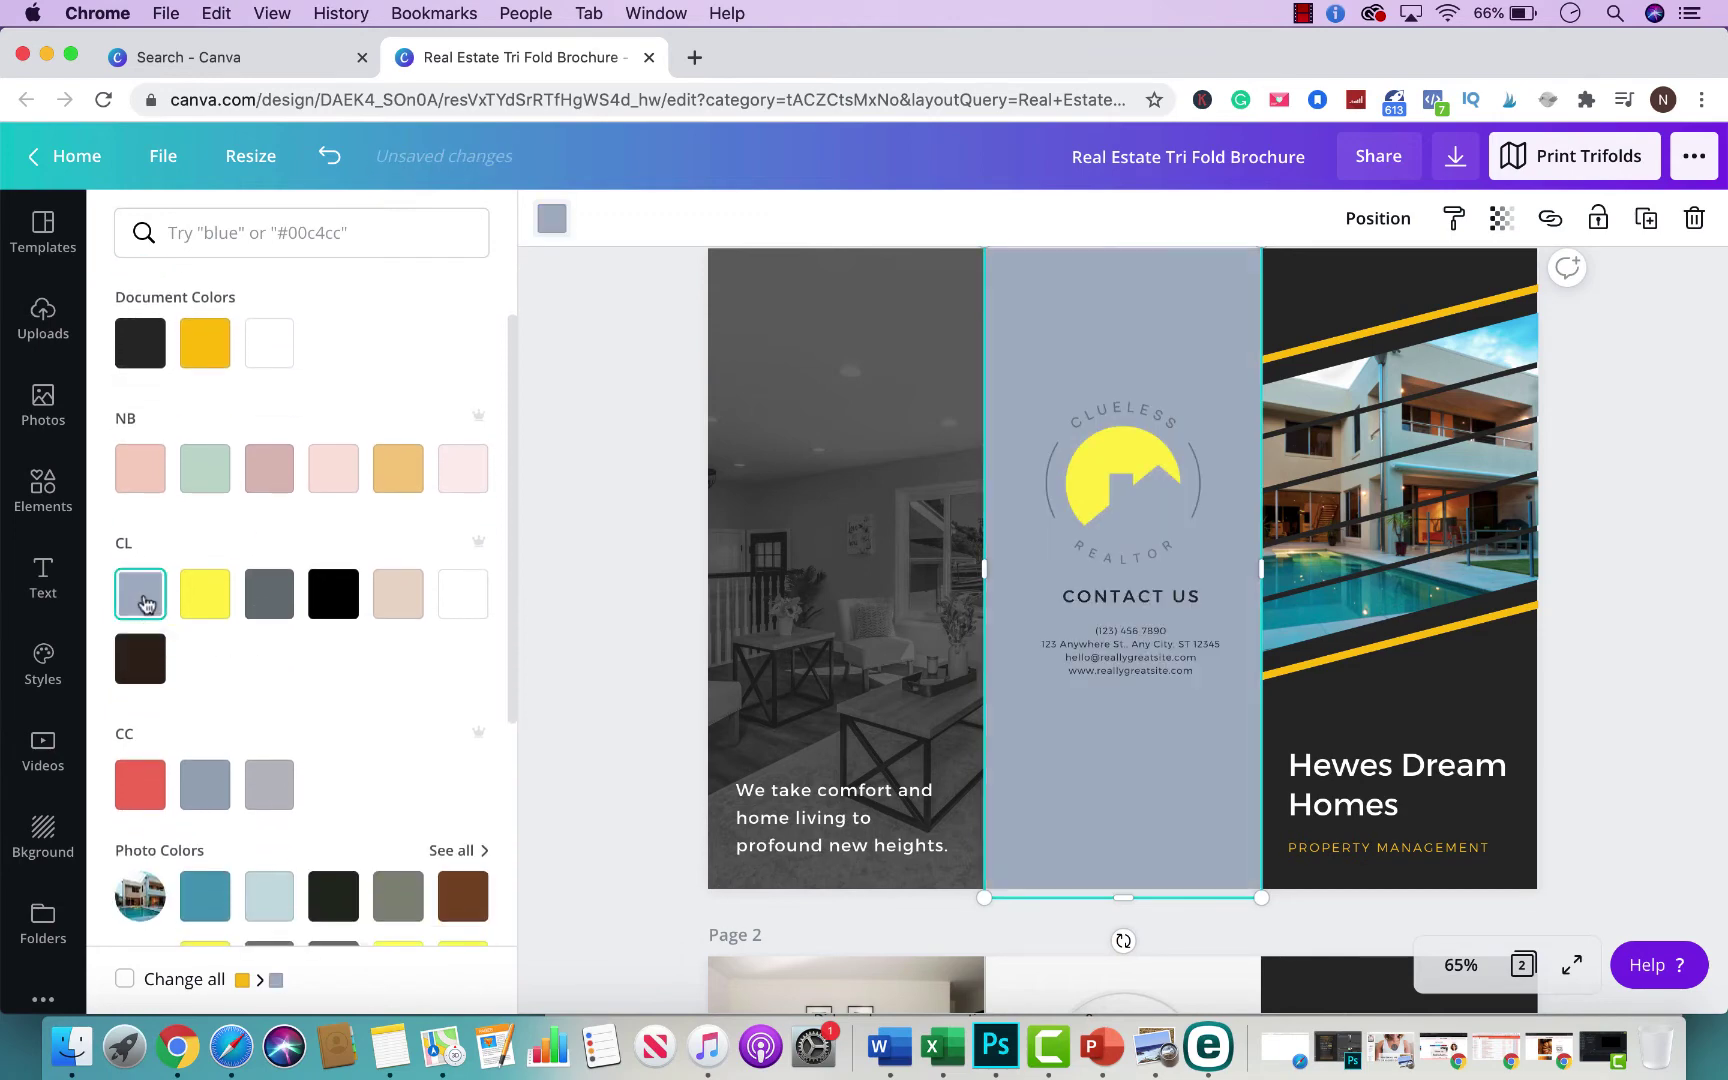
click(207, 596)
click(405, 596)
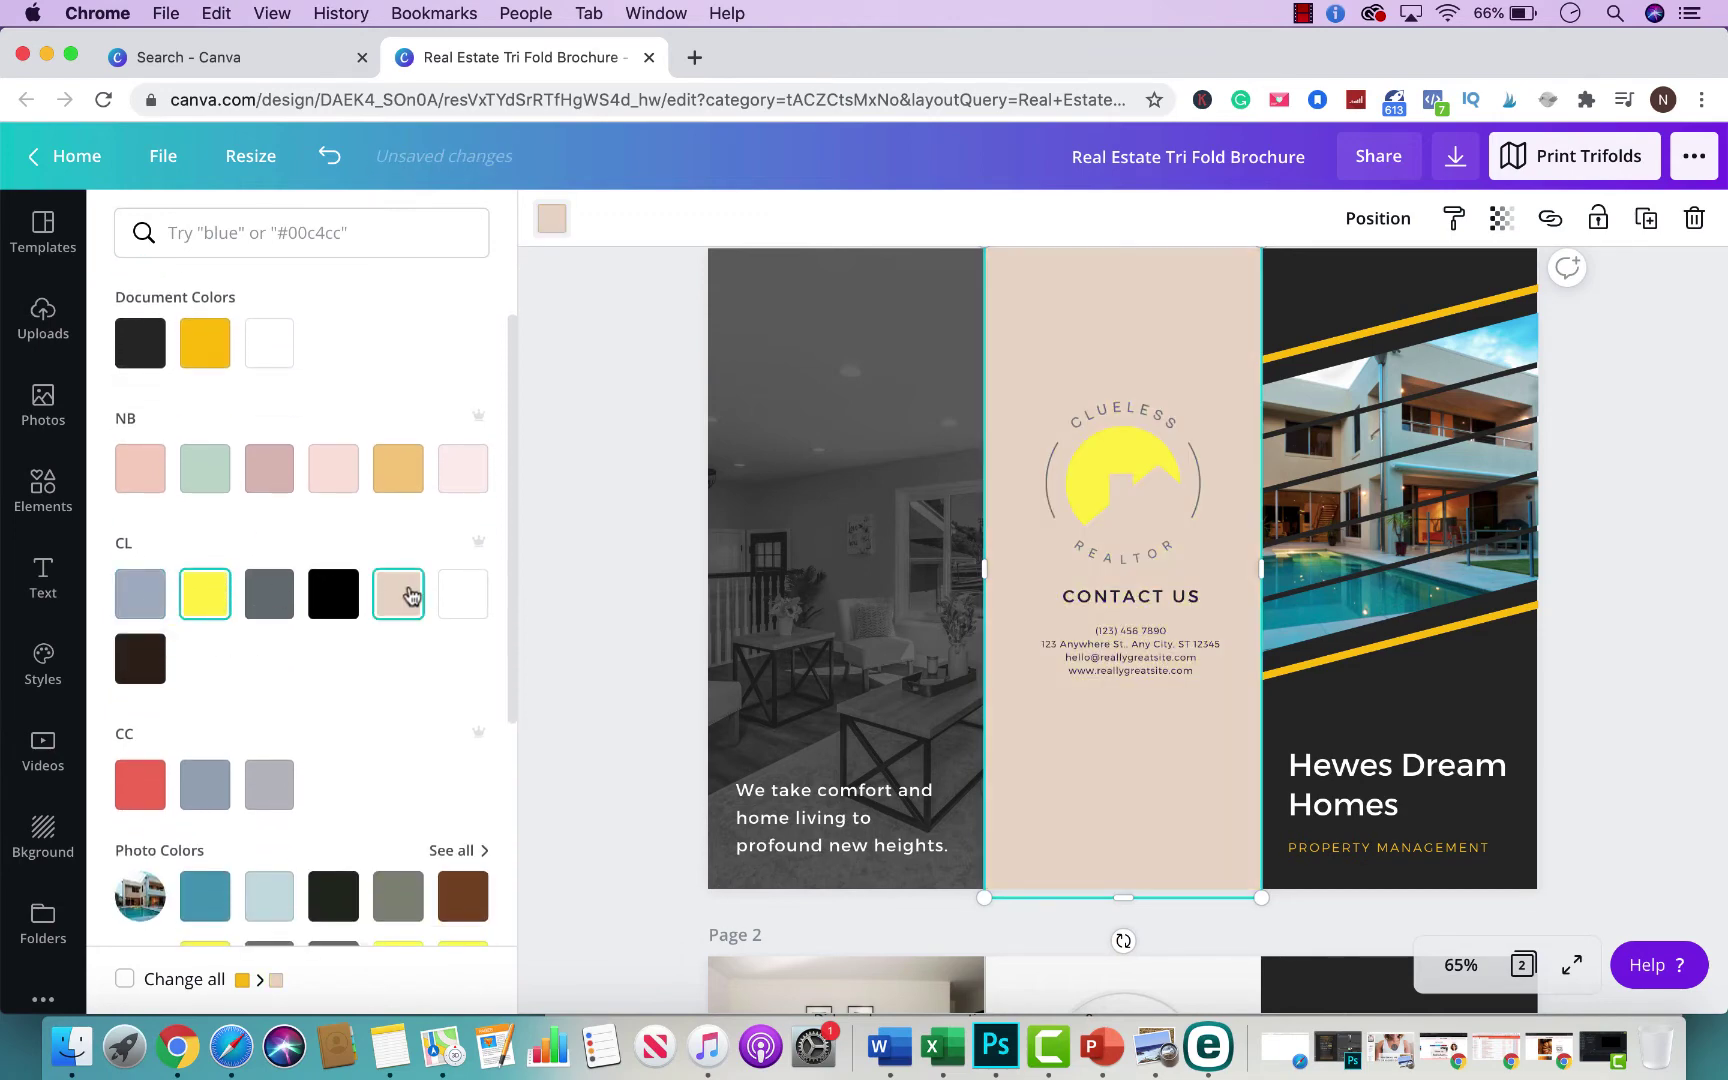
click(468, 600)
click(269, 598)
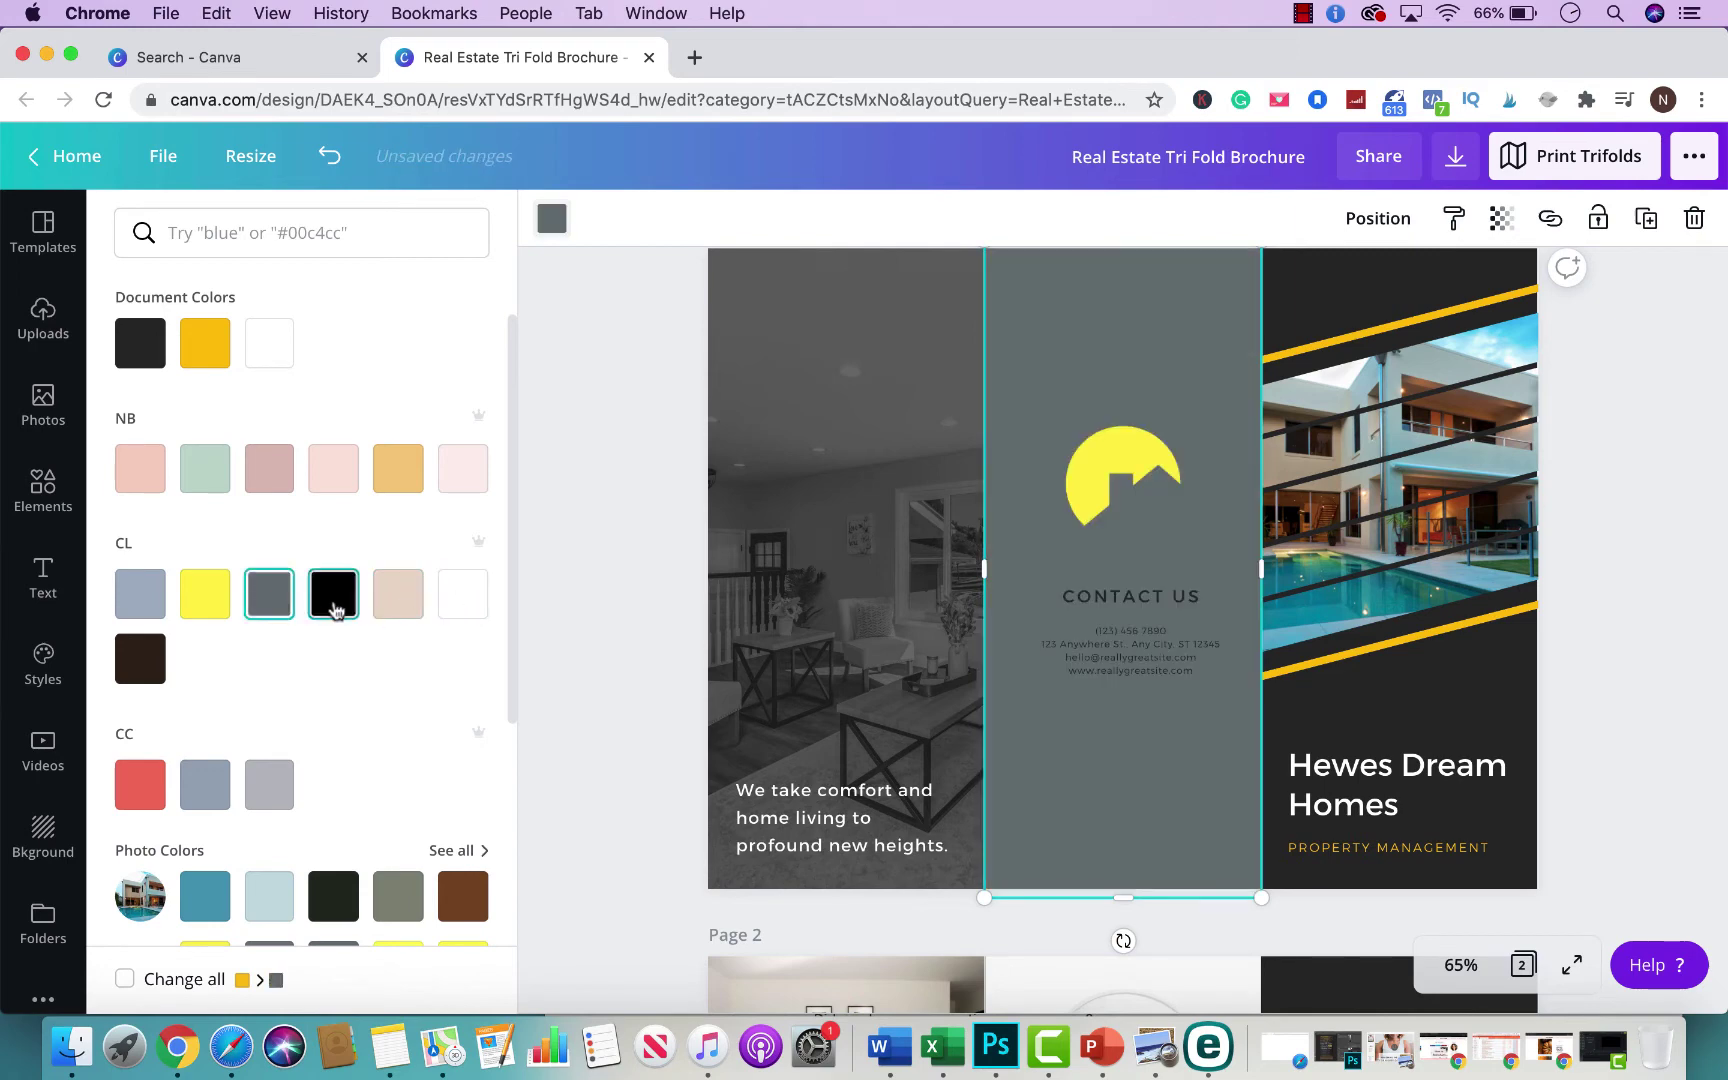
click(150, 668)
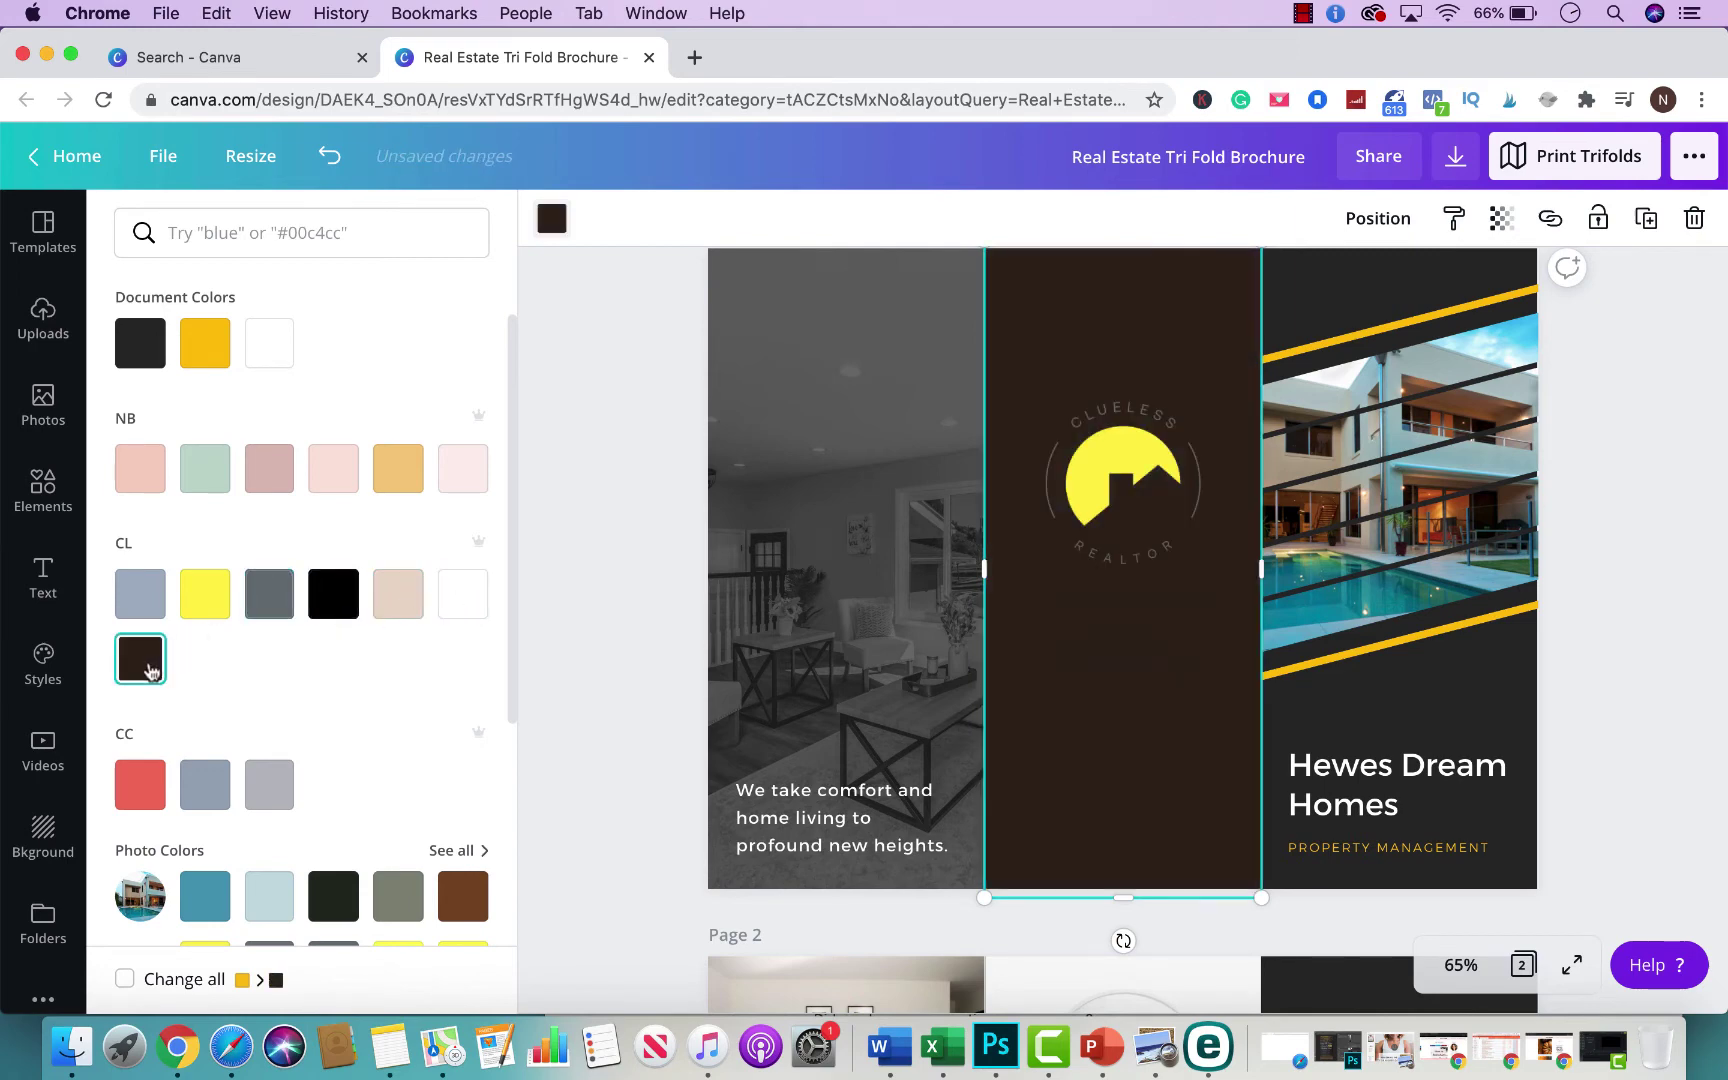
click(410, 600)
click(461, 593)
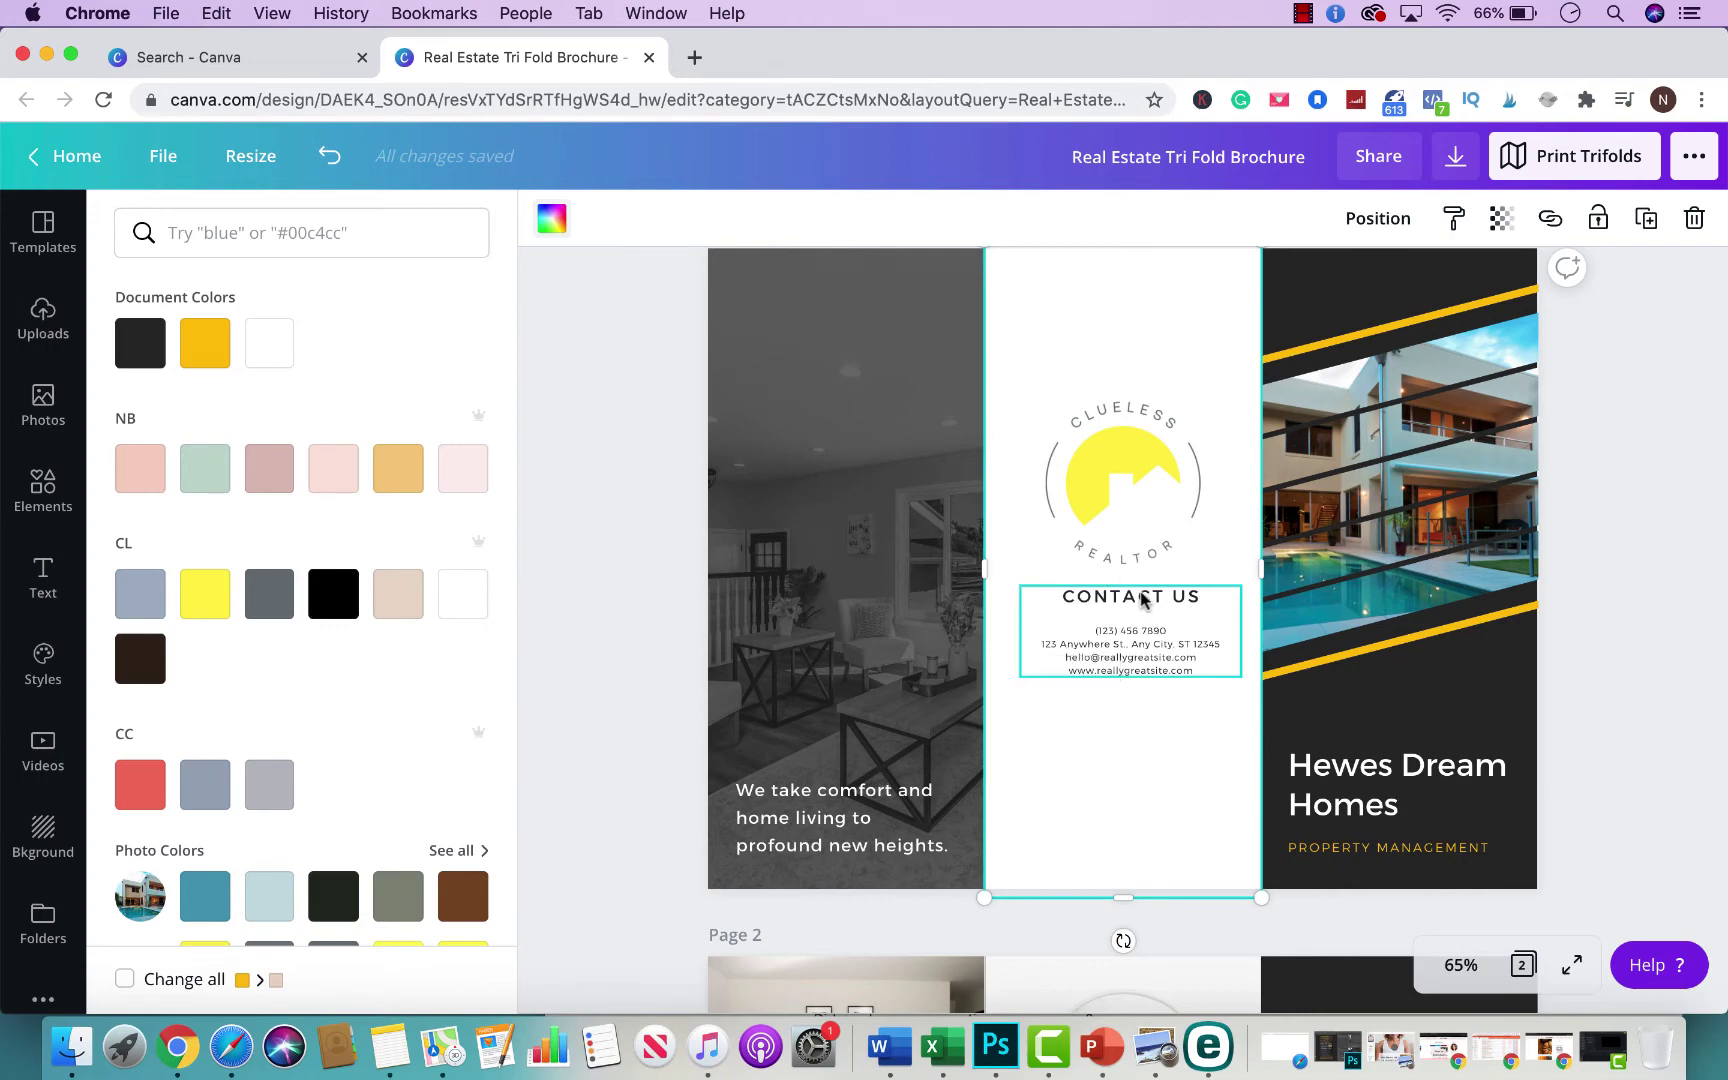
- Nudge Contact Us slightly lower and replace the 'Hewes Dream Homes' heading with 'Clueless Realtor'
drag(1135, 645, 1124, 668)
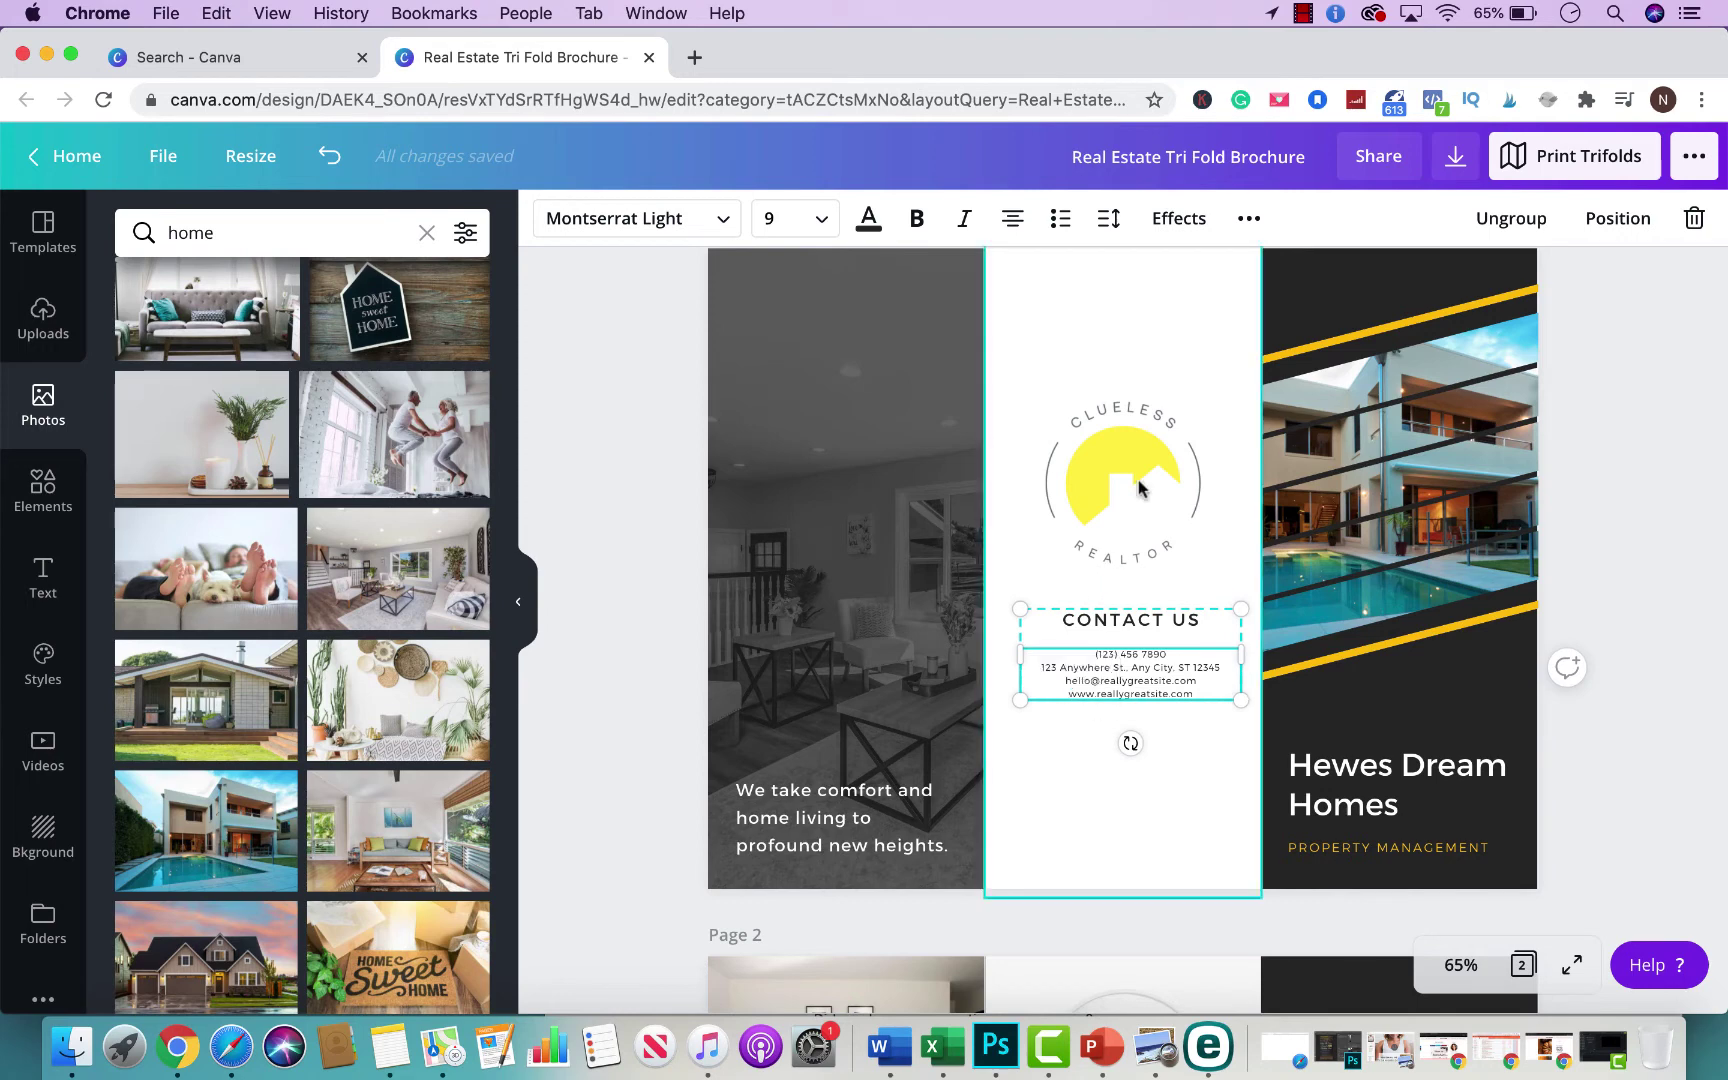
click(1416, 808)
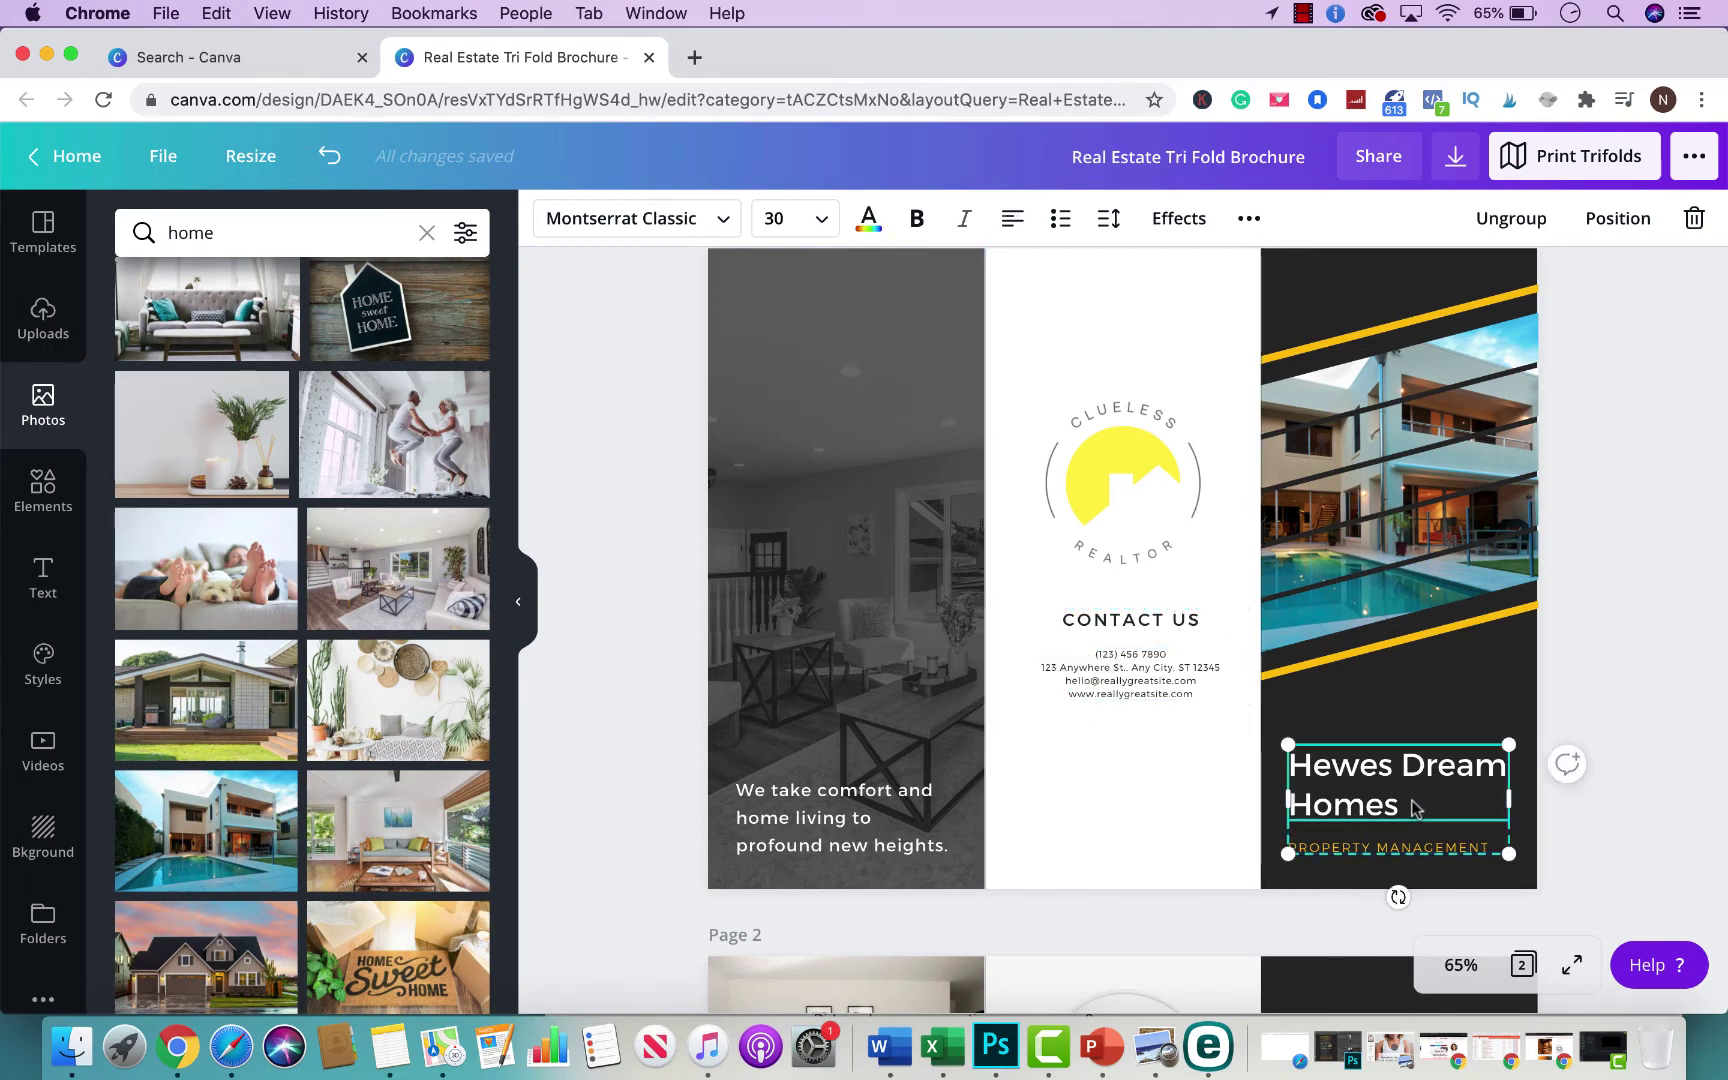
drag(1385, 795, 1296, 766)
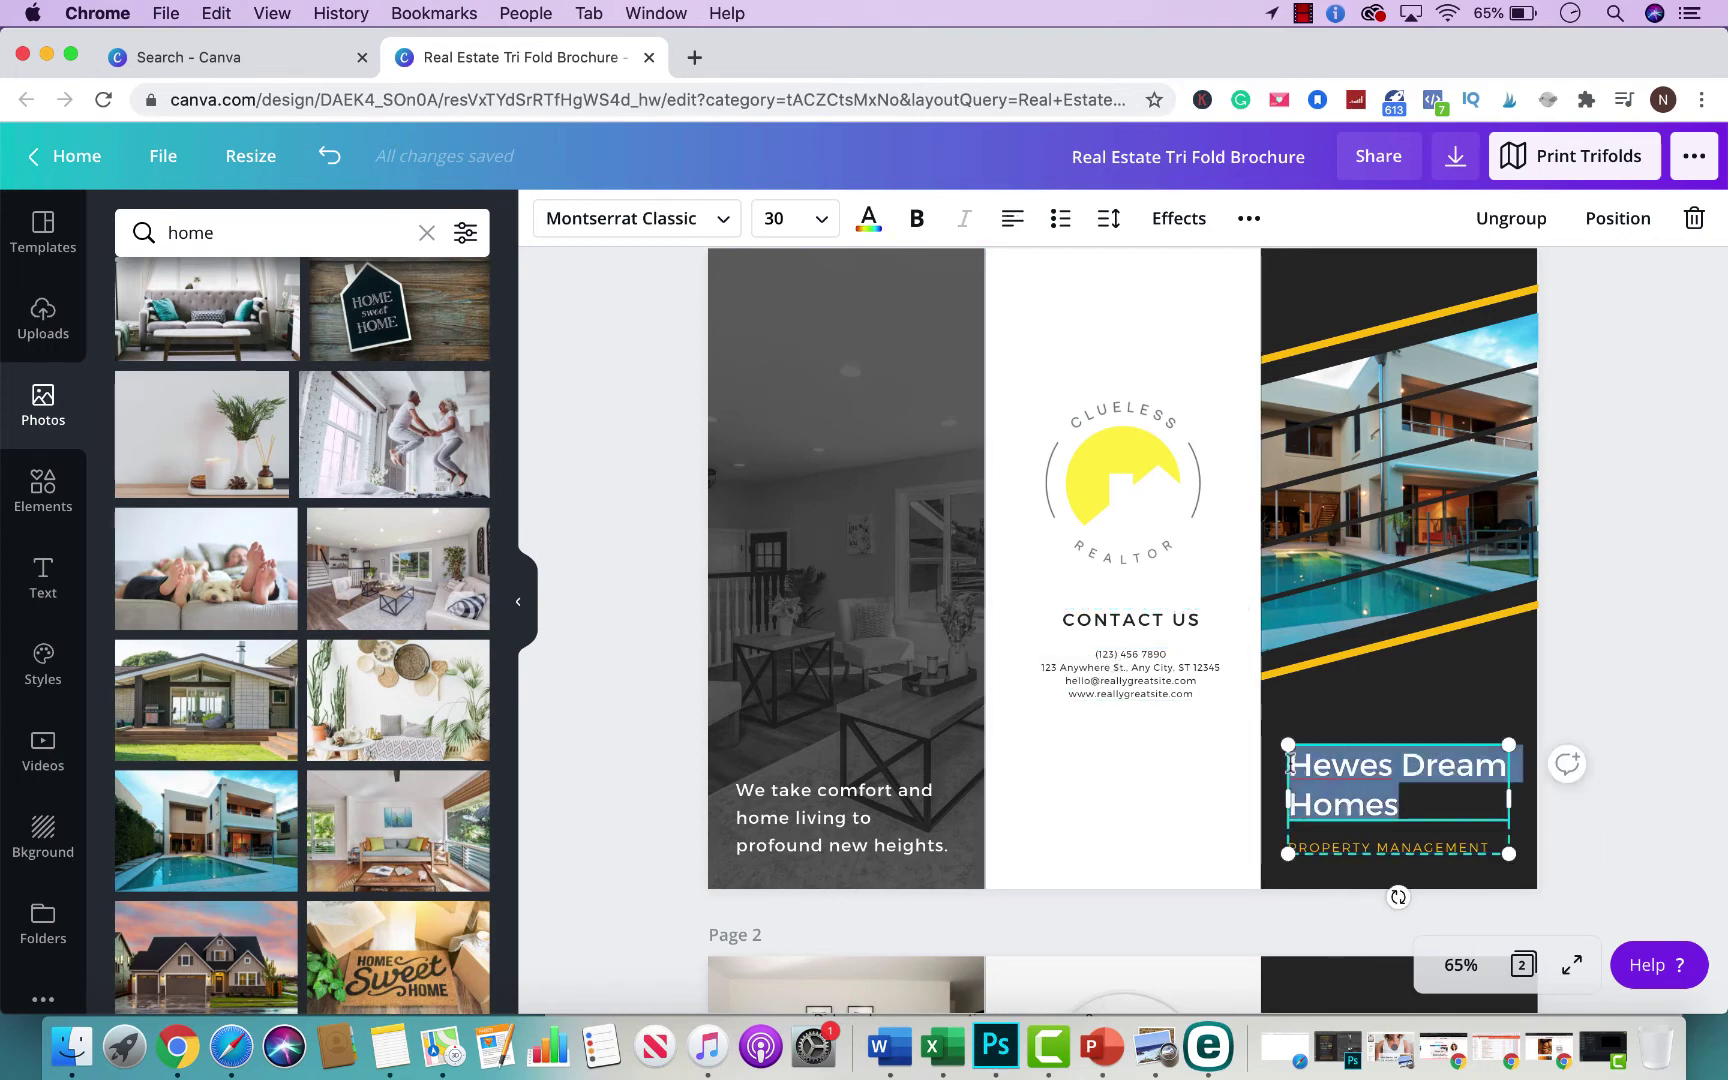
text(Clueless)
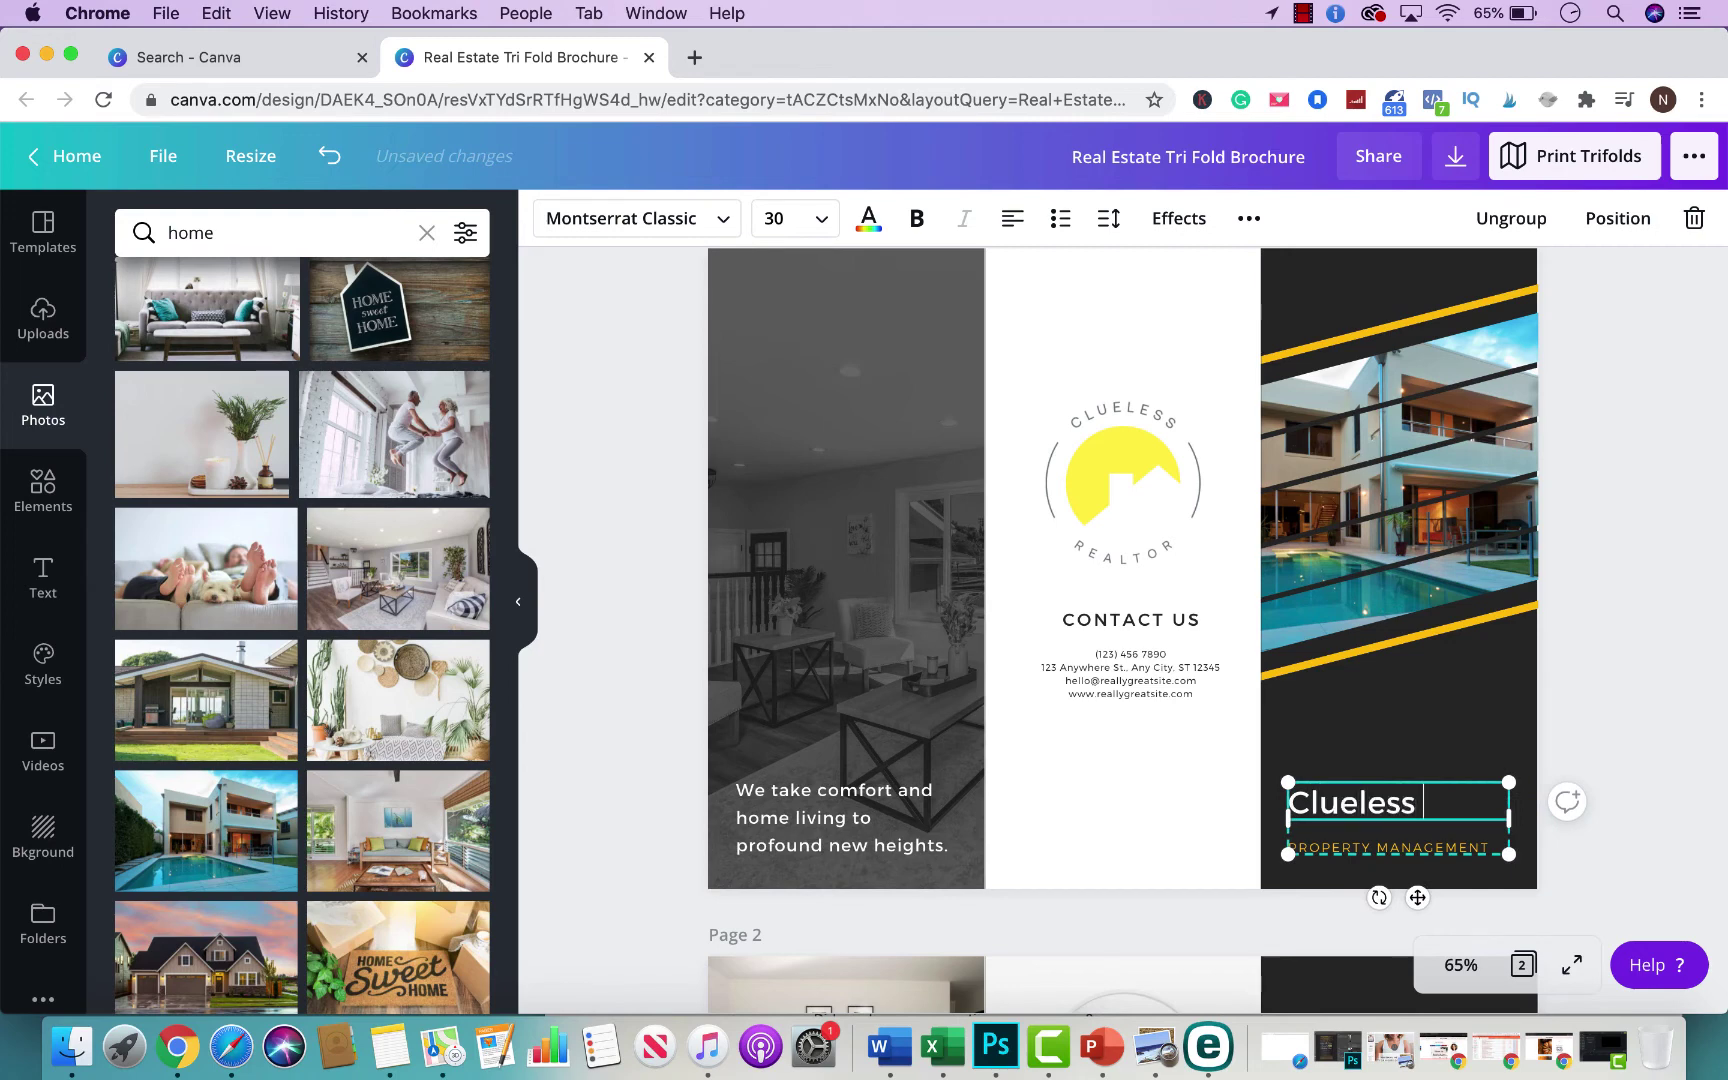
text( Realto)
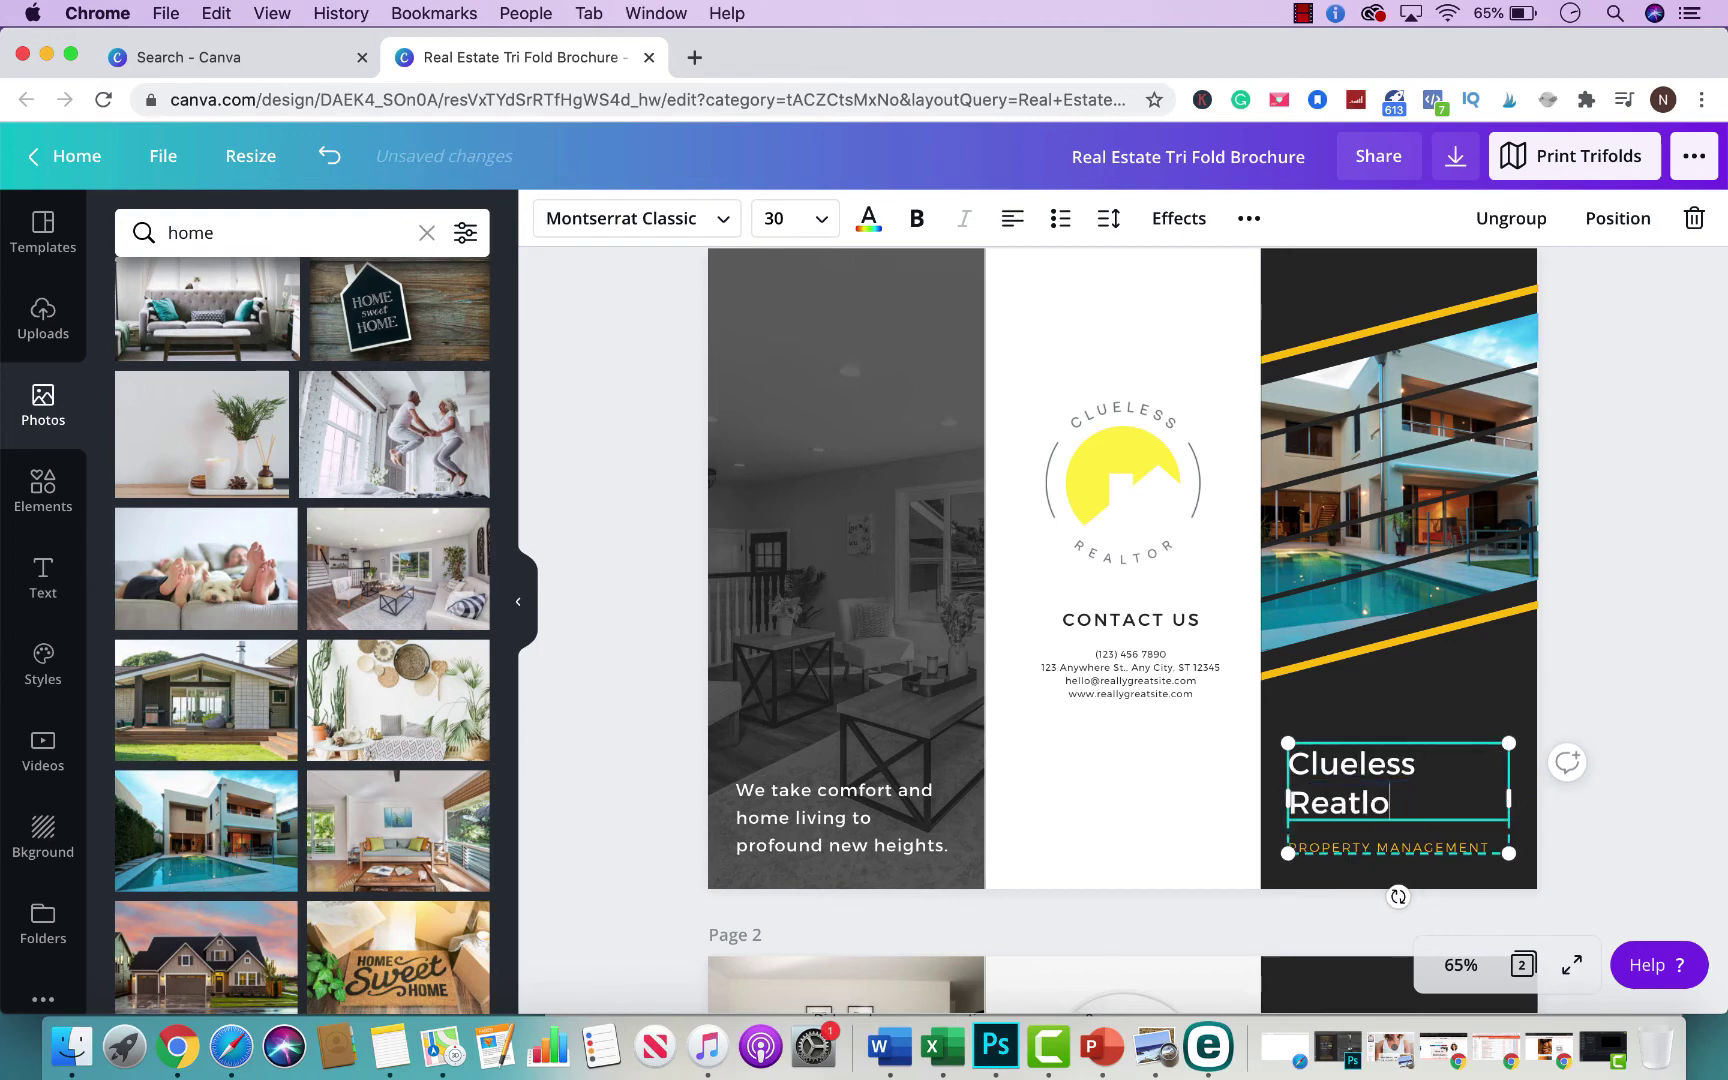
key(BackSpace)
key(BackSpace)
key(BackSpace)
text(ltor)
click(1652, 727)
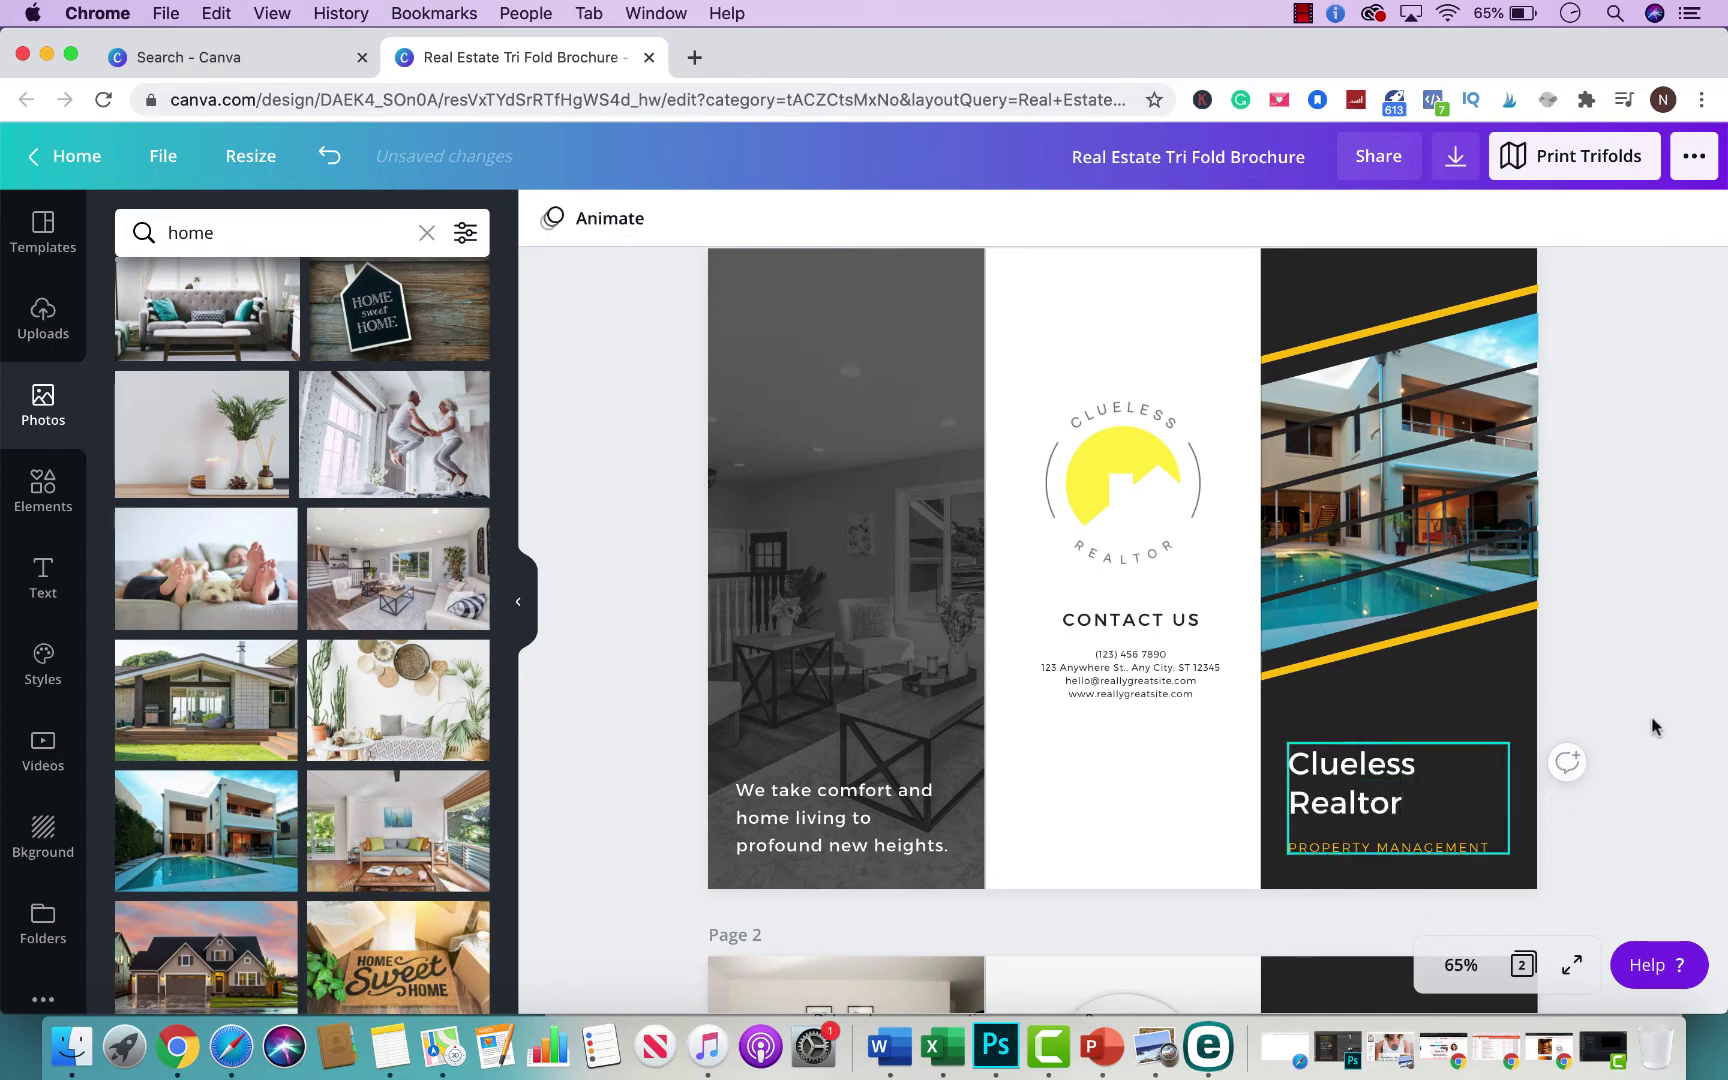
click(1111, 770)
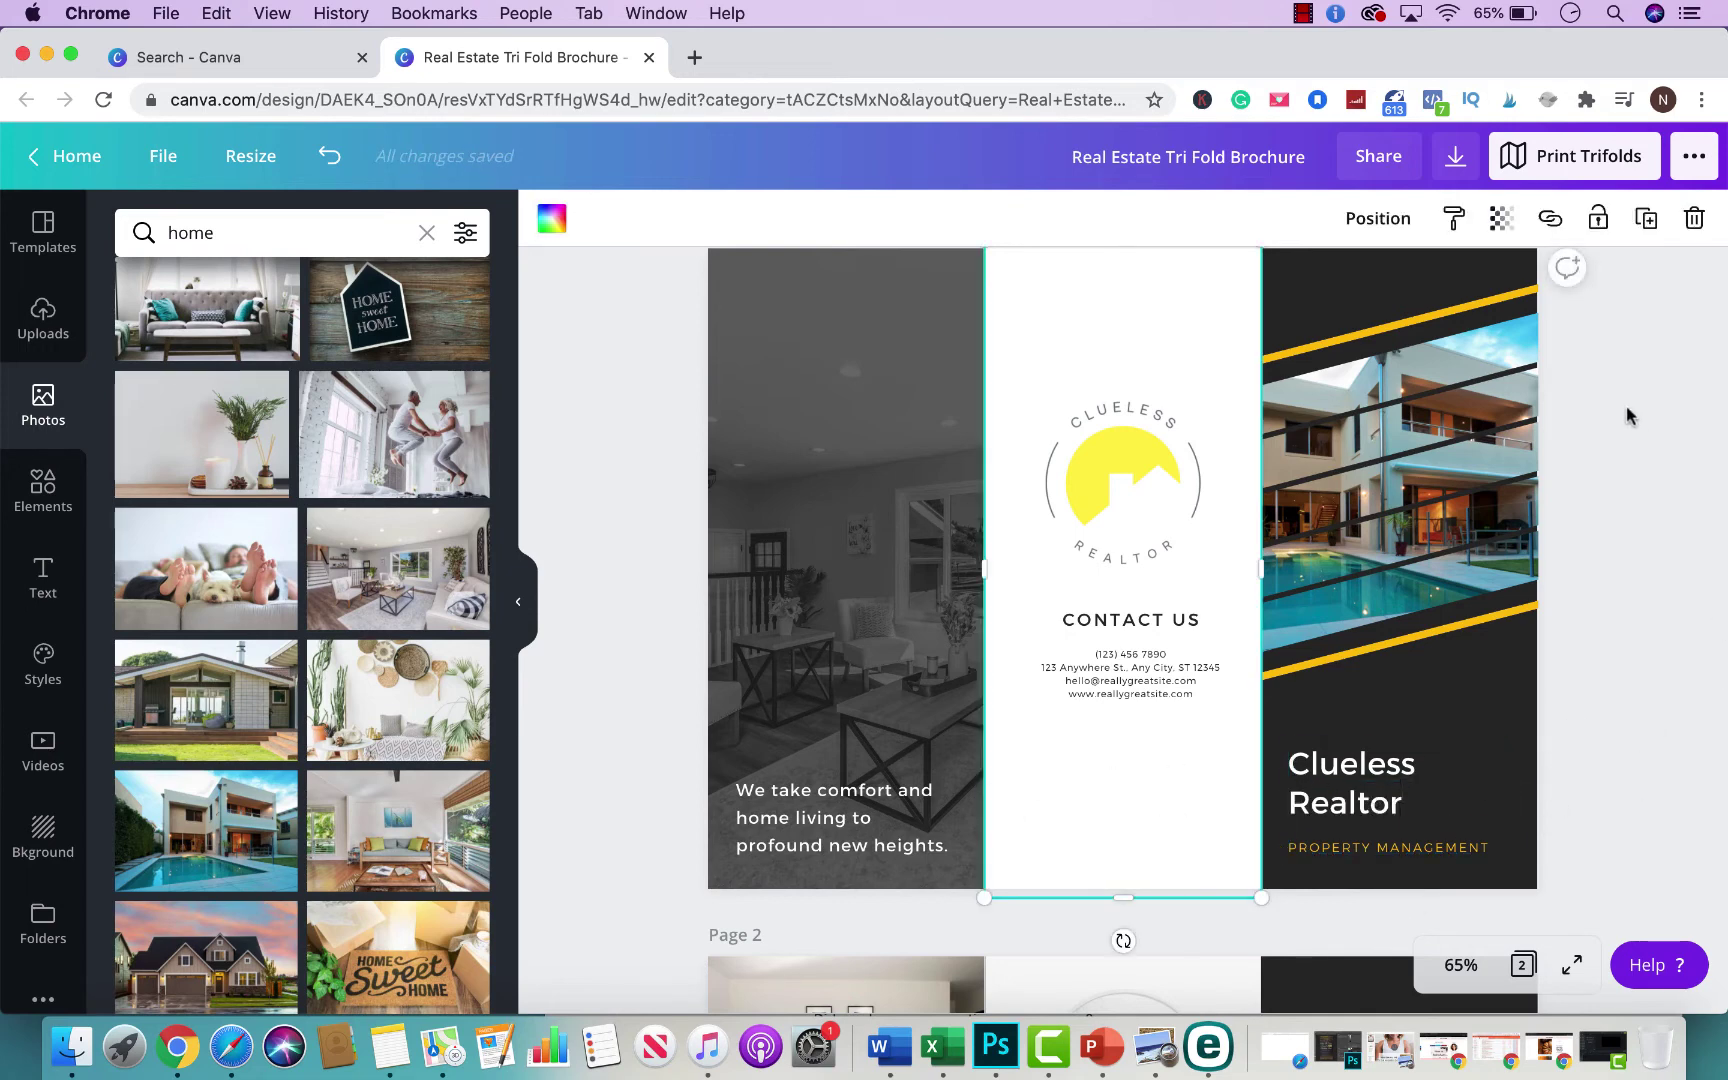
scroll(1625, 405, up, 1)
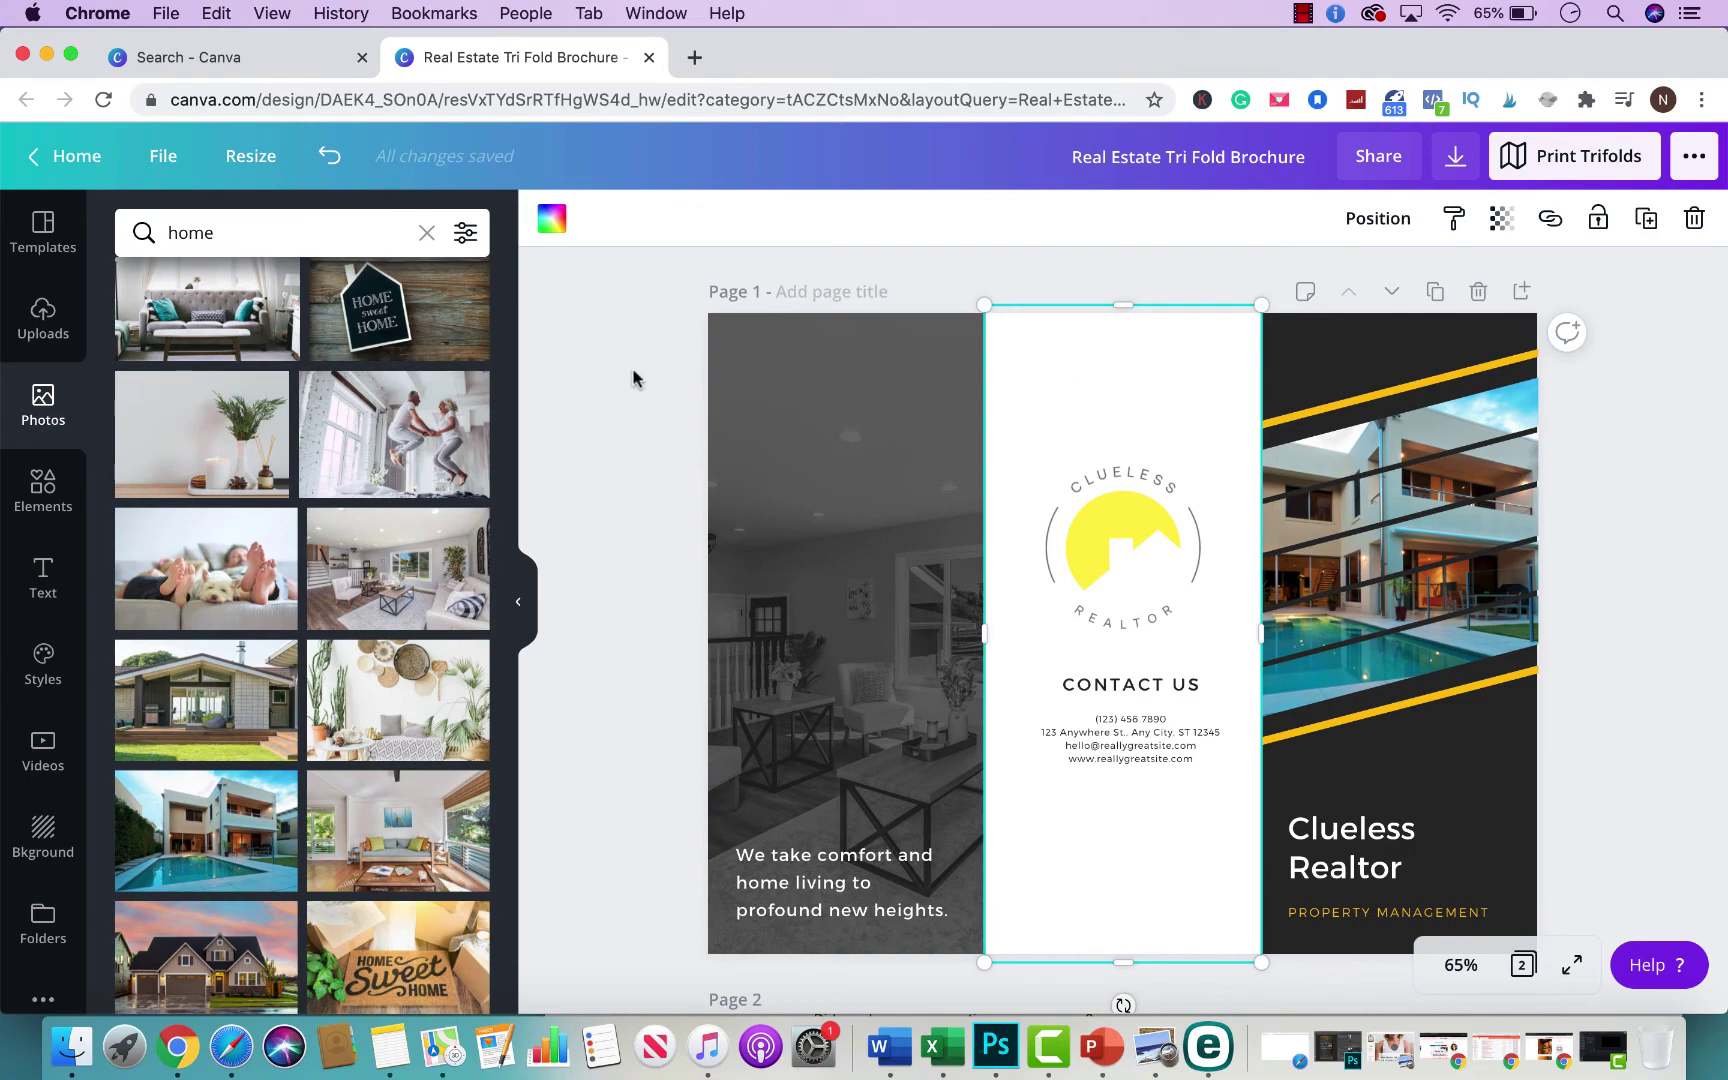
click(632, 420)
scroll(632, 531, down, 5)
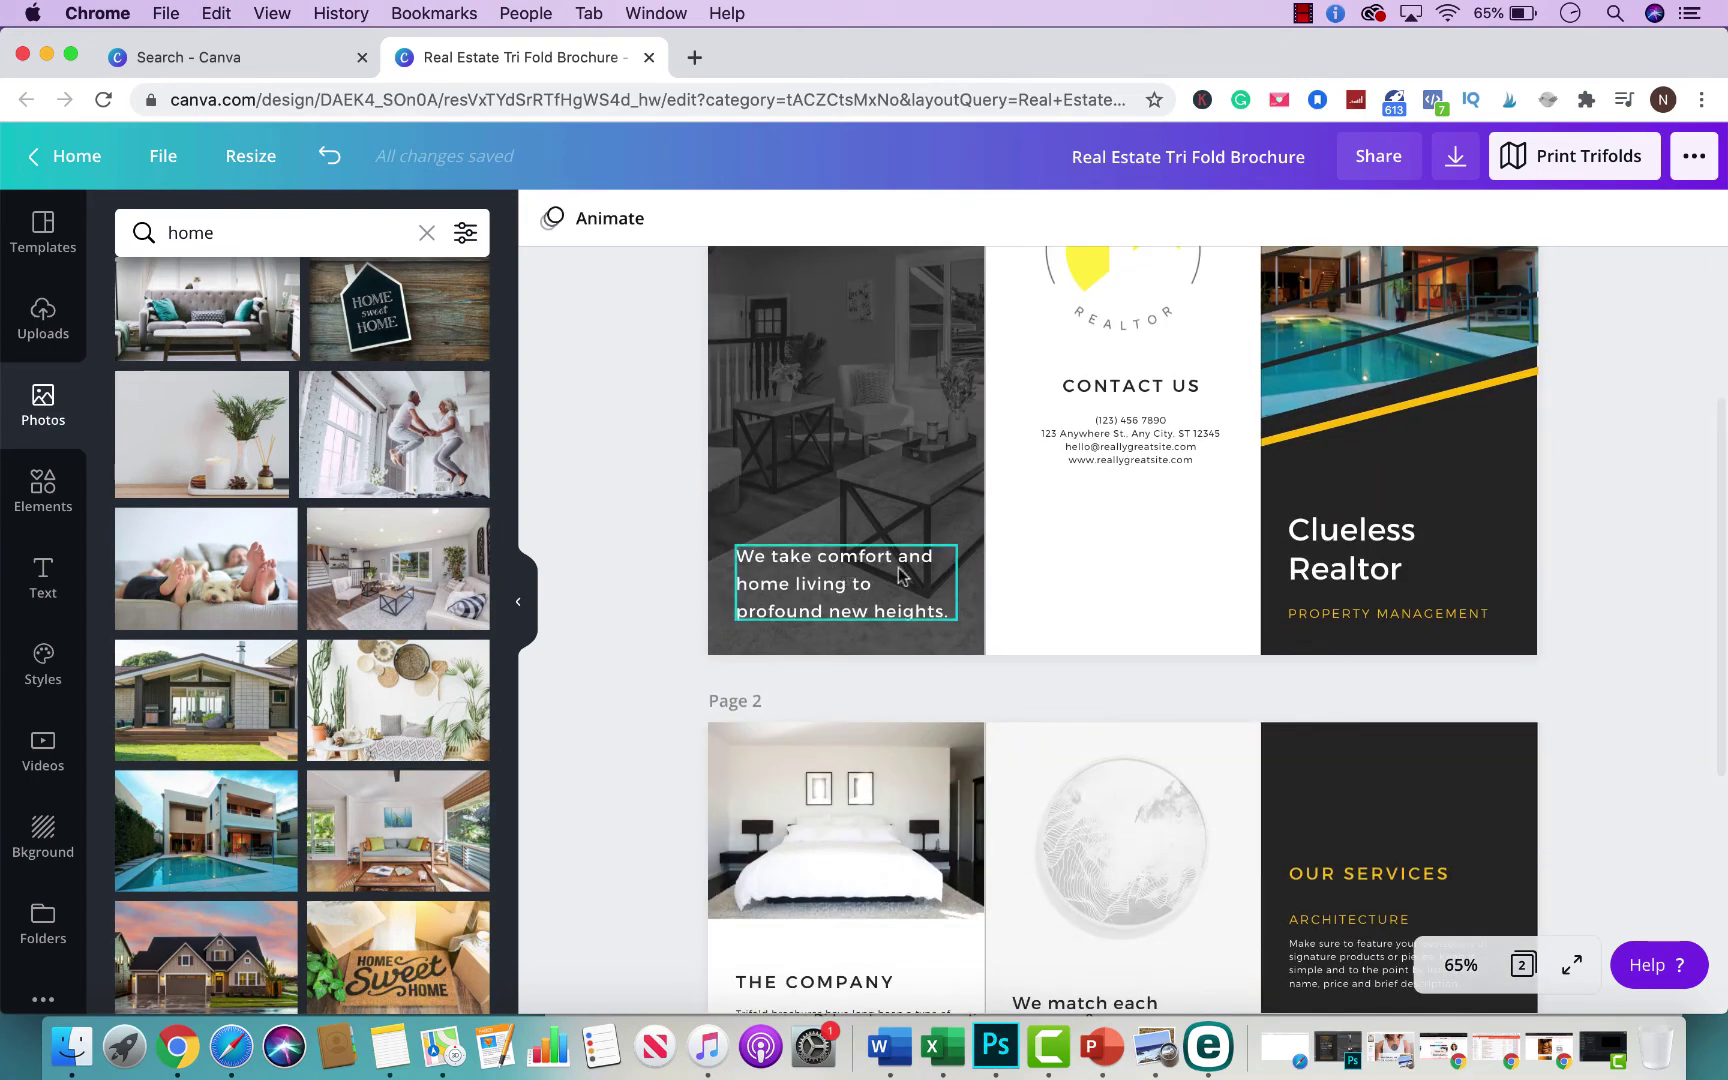
scroll(888, 590, down, 8)
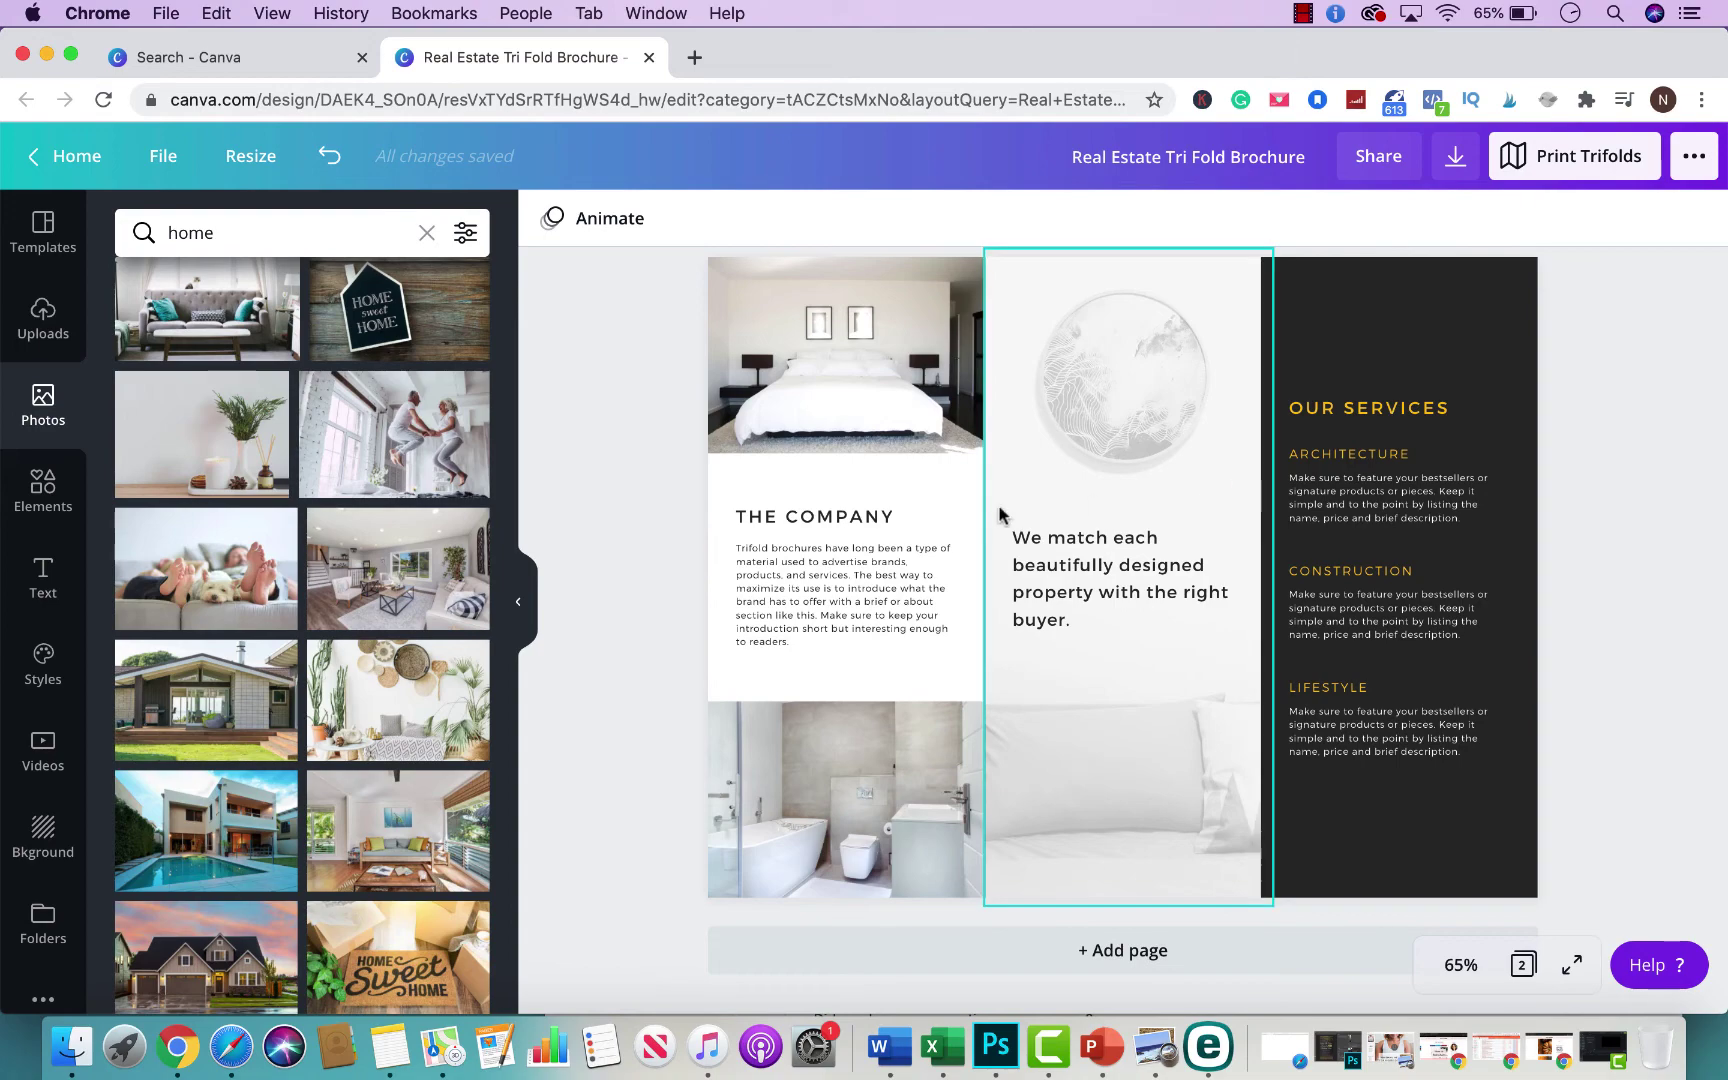
scroll(1218, 605, up, 10)
scroll(1218, 605, down, 8)
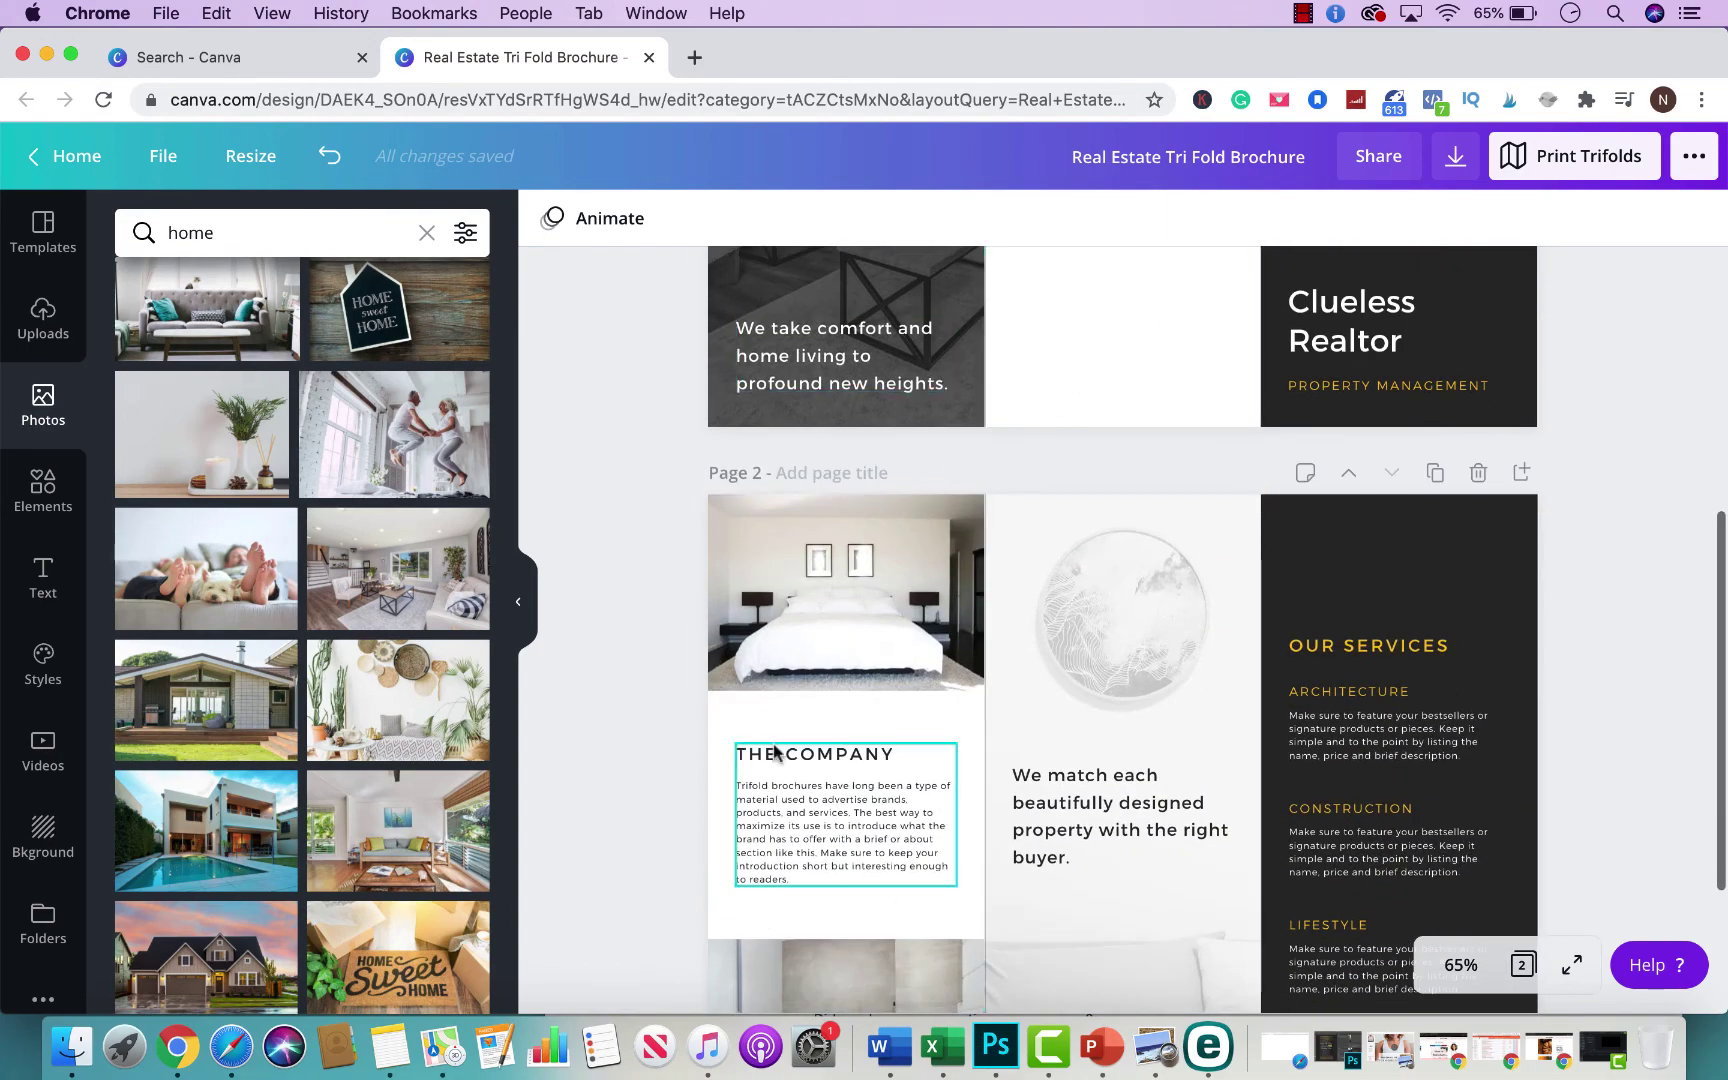
scroll(1170, 757, up, 10)
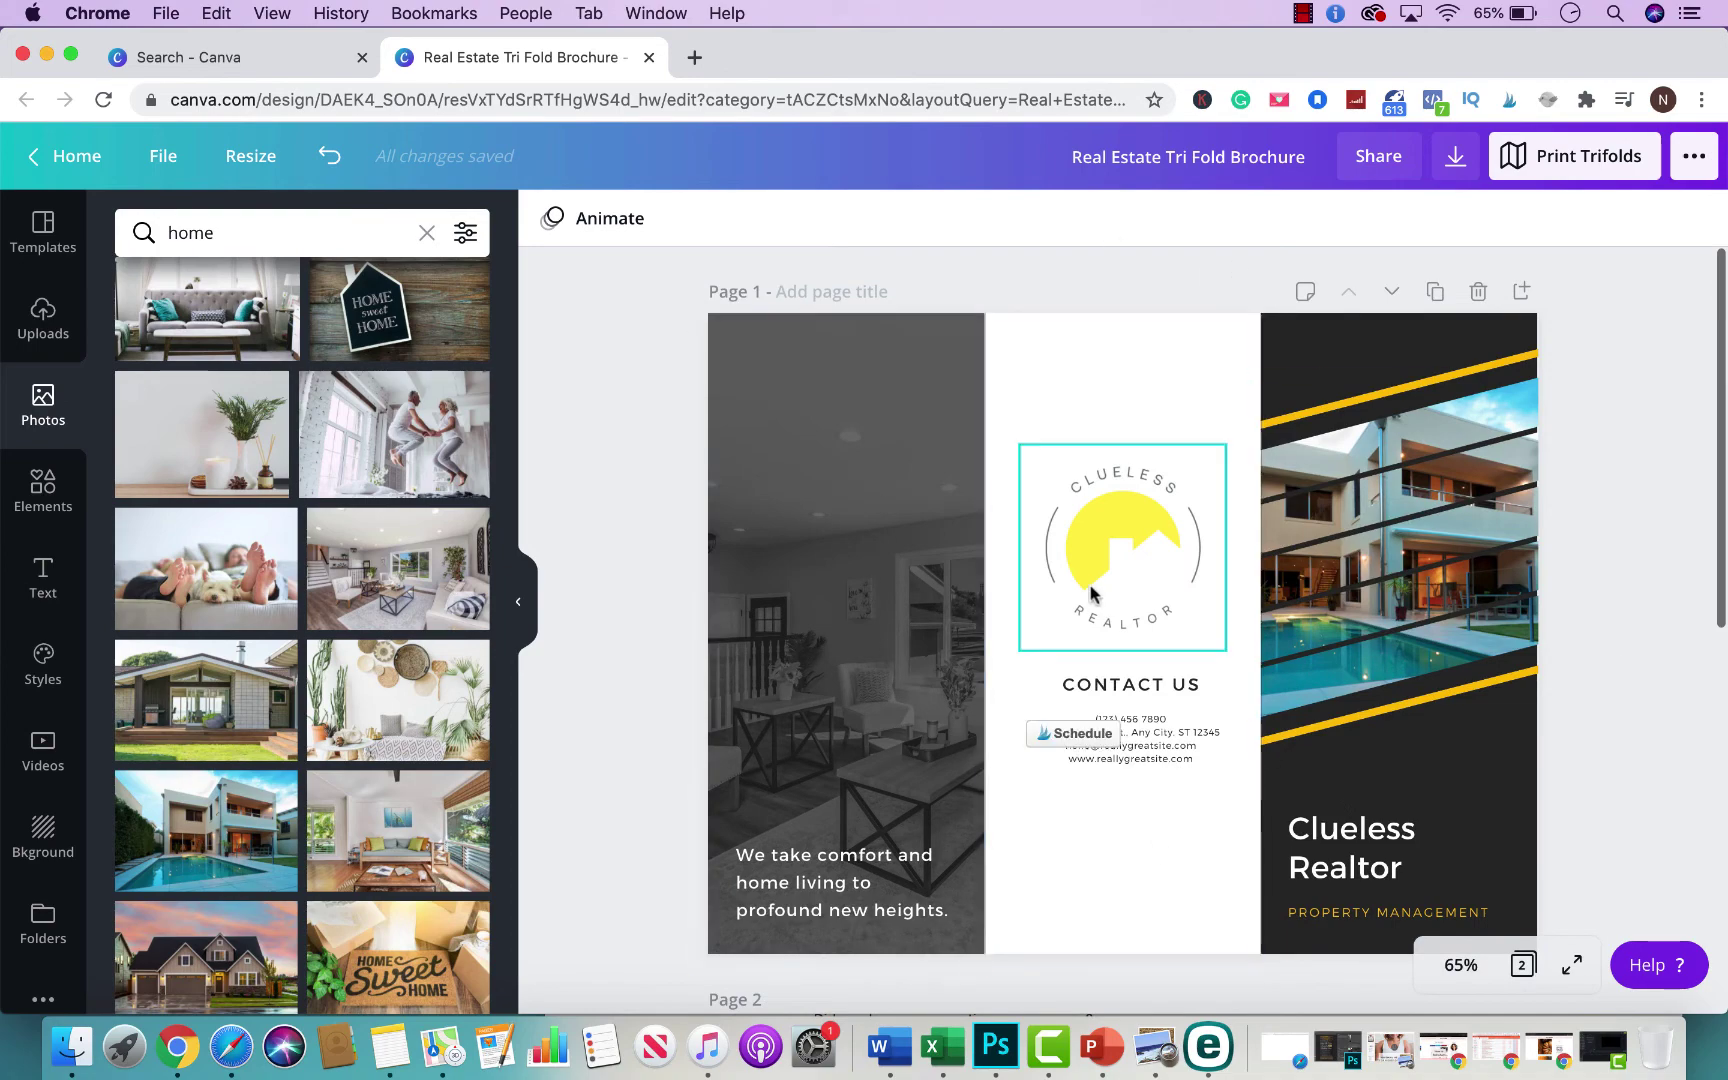
scroll(1085, 630, down, 3)
scroll(1077, 603, down, 2)
scroll(1077, 603, up, 7)
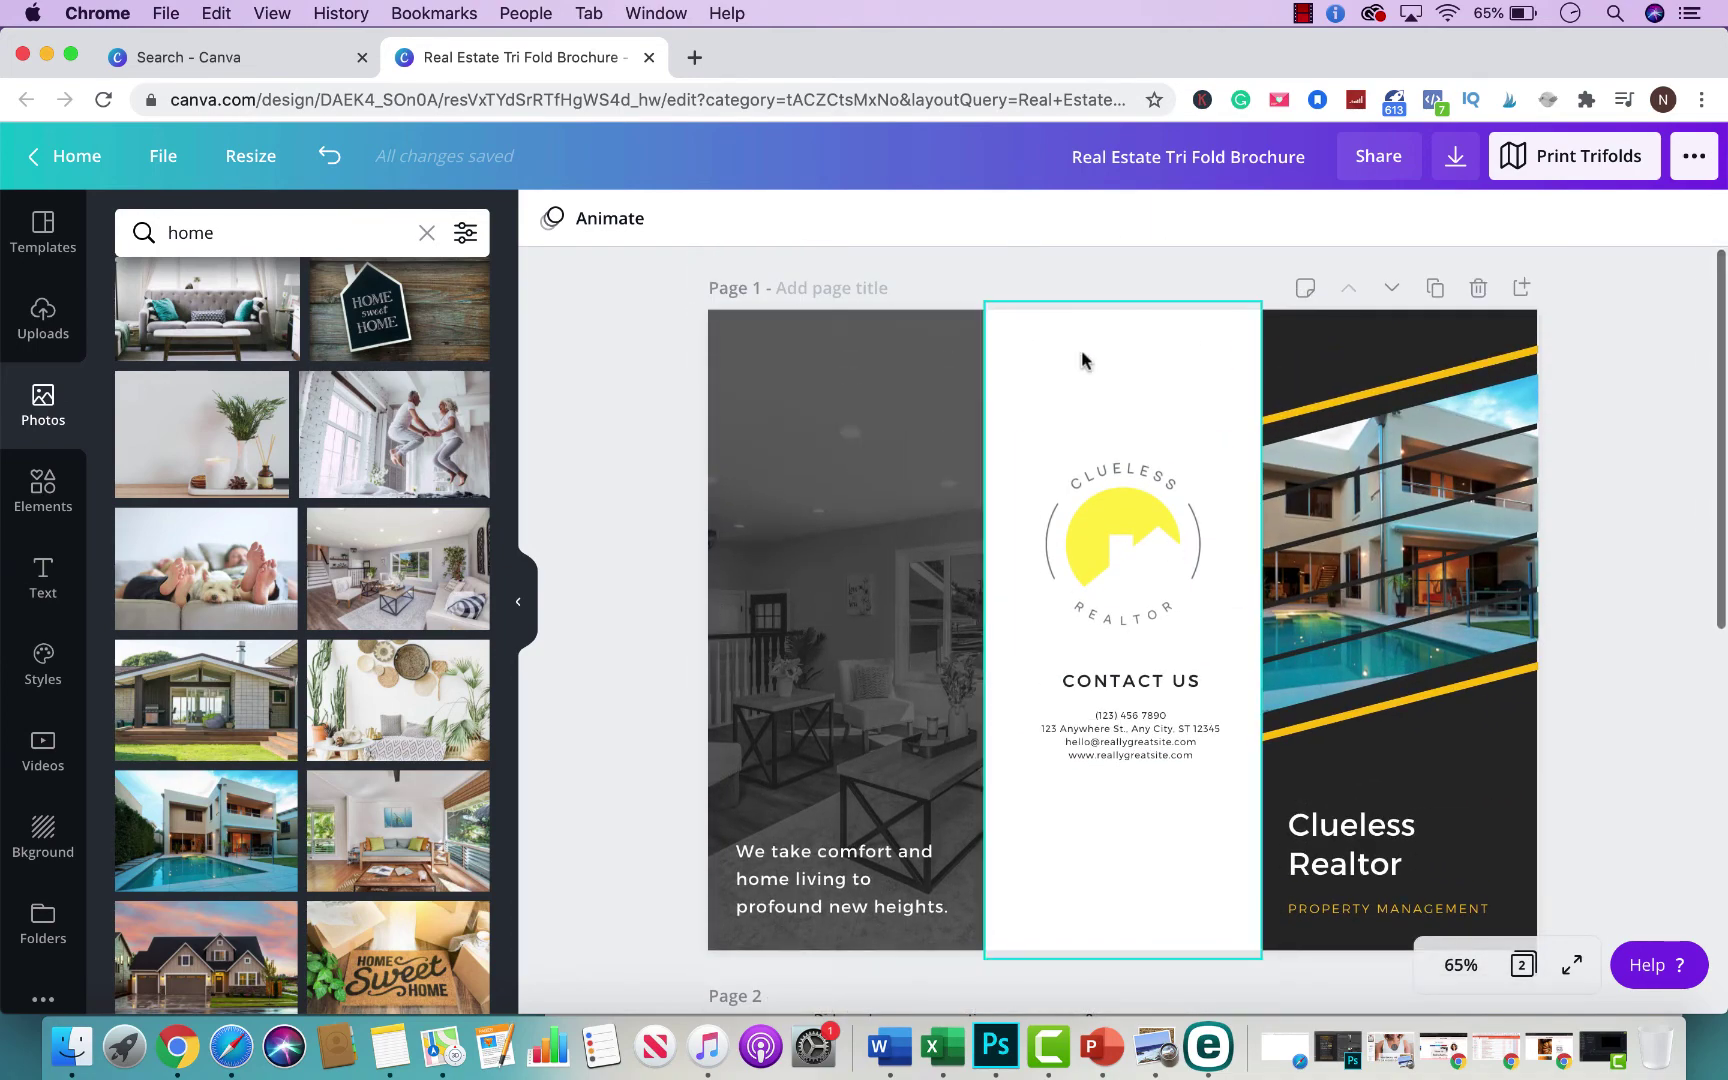
scroll(1090, 630, down, 8)
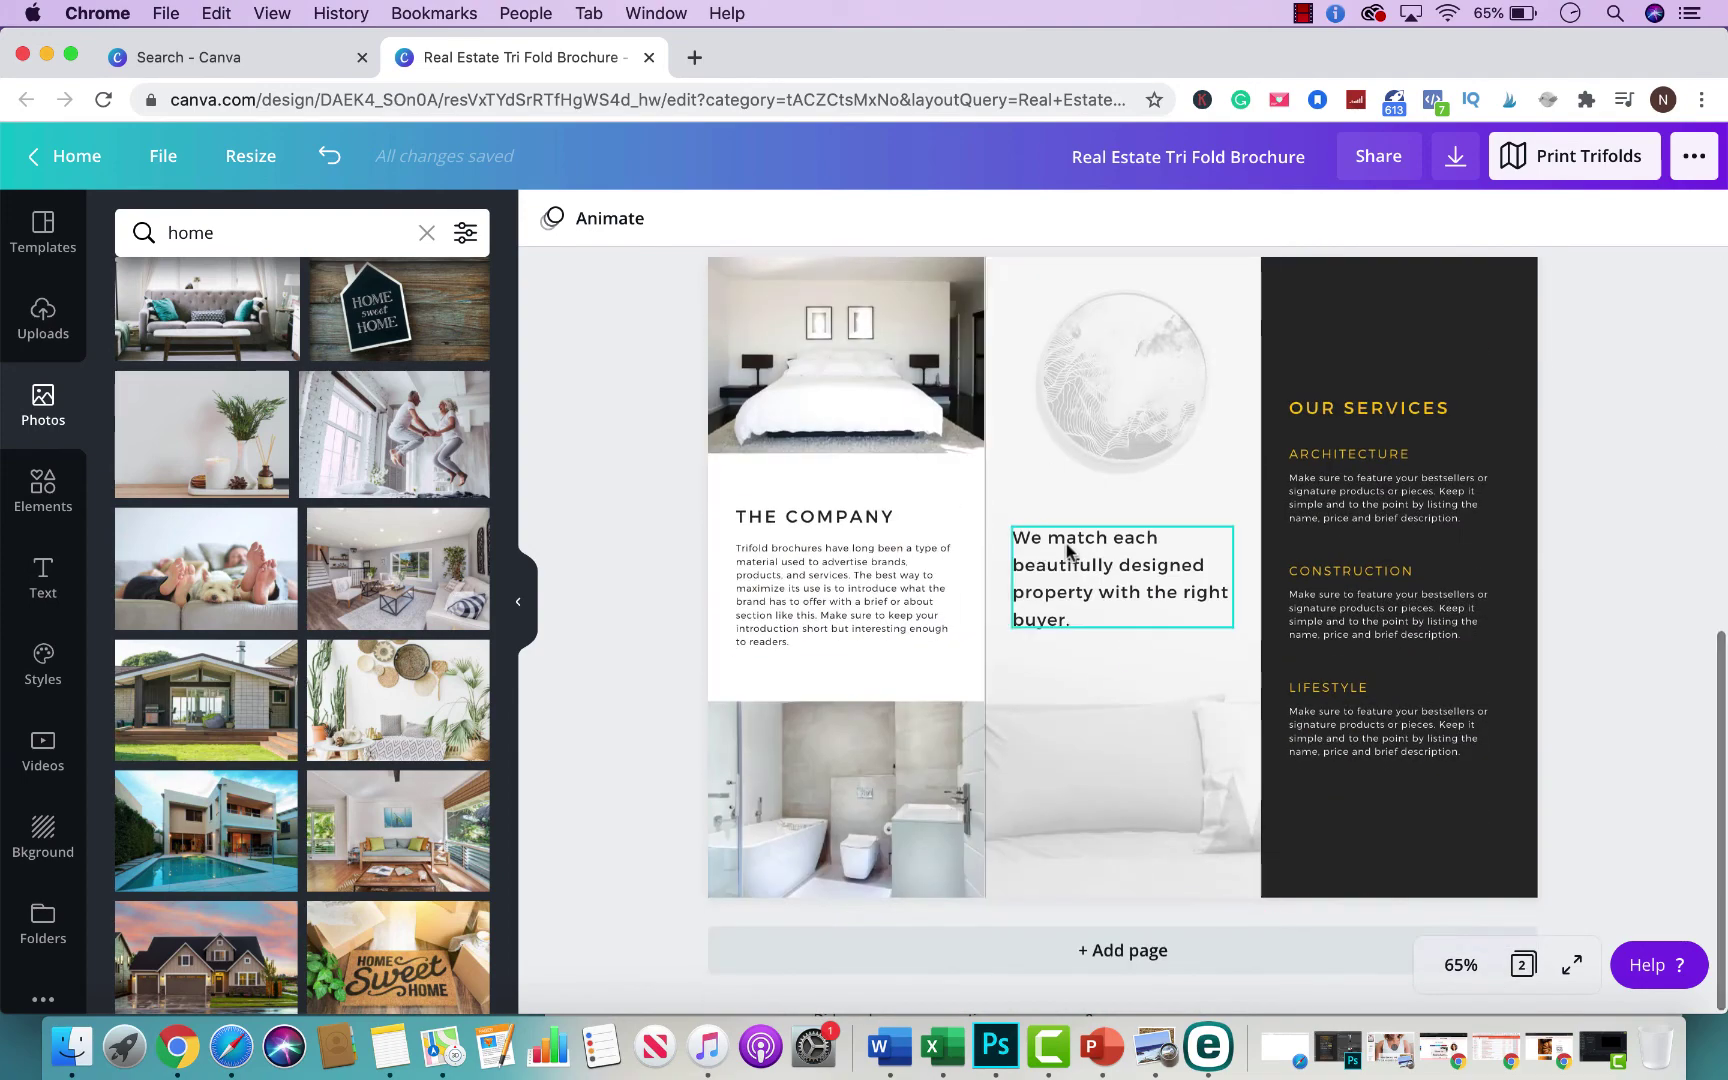
scroll(1065, 600, up, 5)
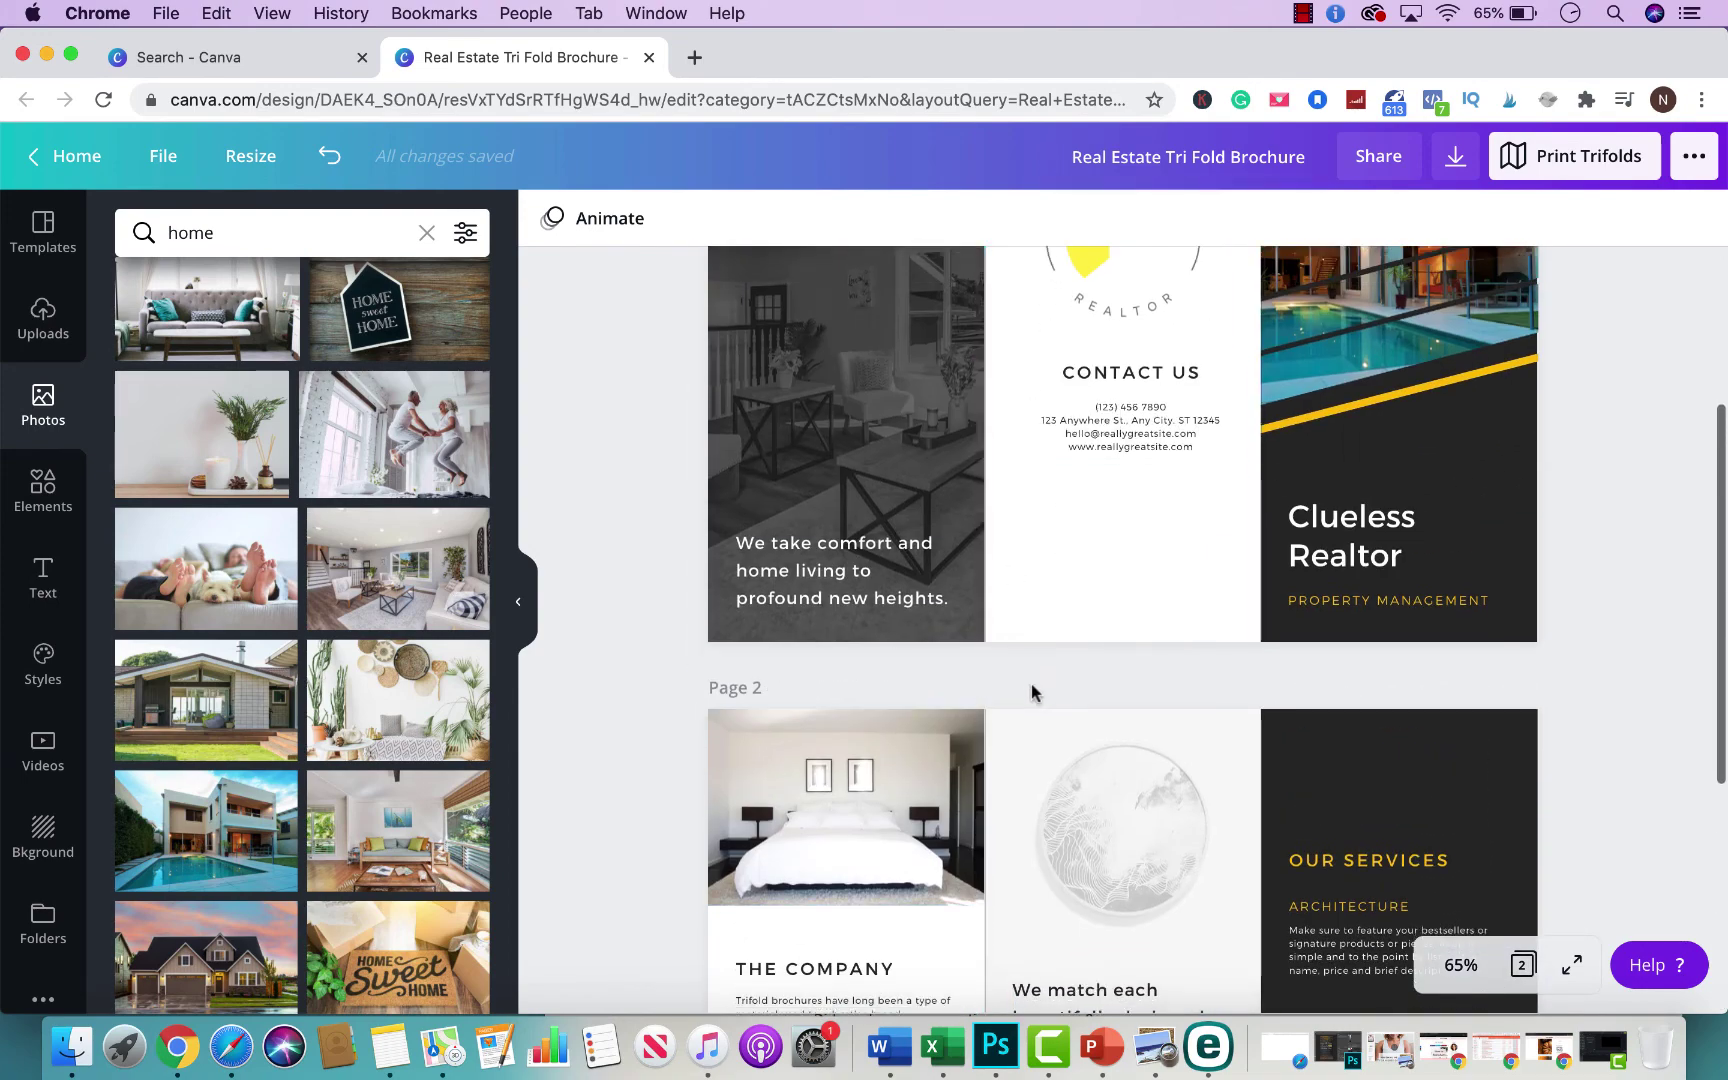
scroll(1034, 694, down, 4)
scroll(987, 771, down, 1)
scroll(1076, 451, up, 6)
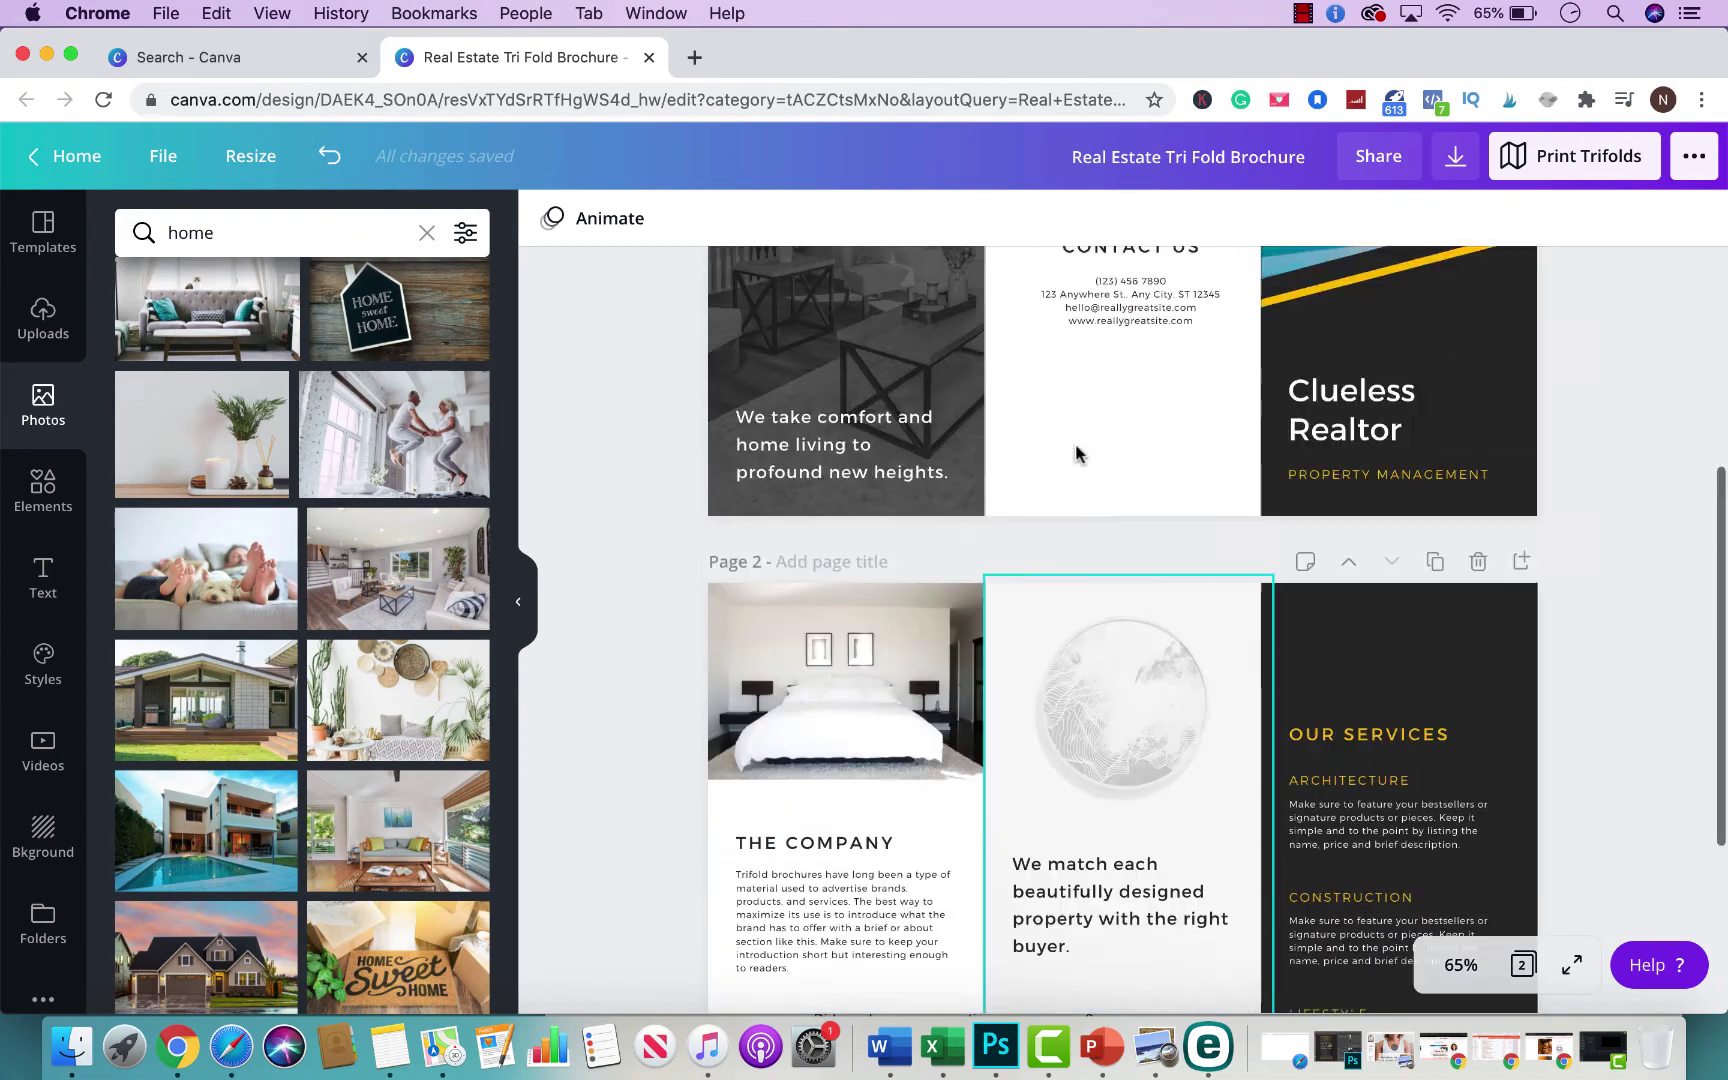
scroll(841, 818, down, 2)
- Drag a bright dining-room photo from the 'home' results onto page 2's lower-left bathroom image
scroll(860, 738, down, 4)
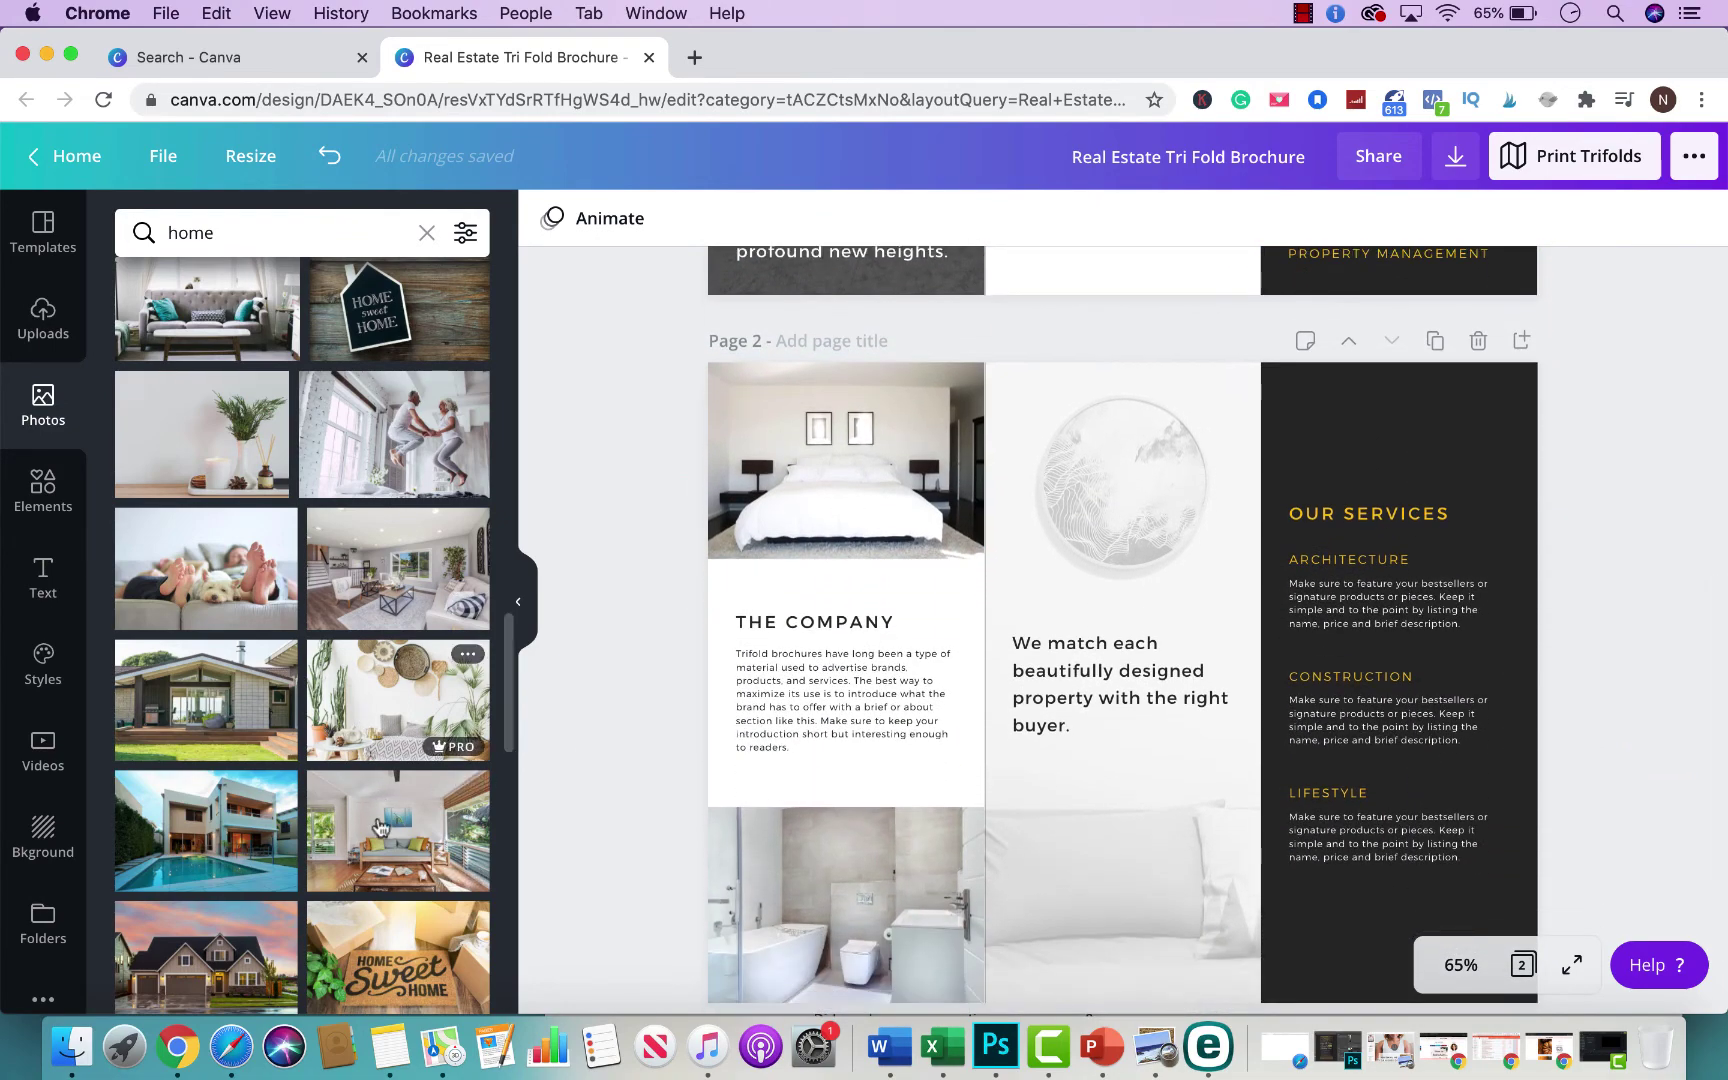
scroll(790, 500, down, 2)
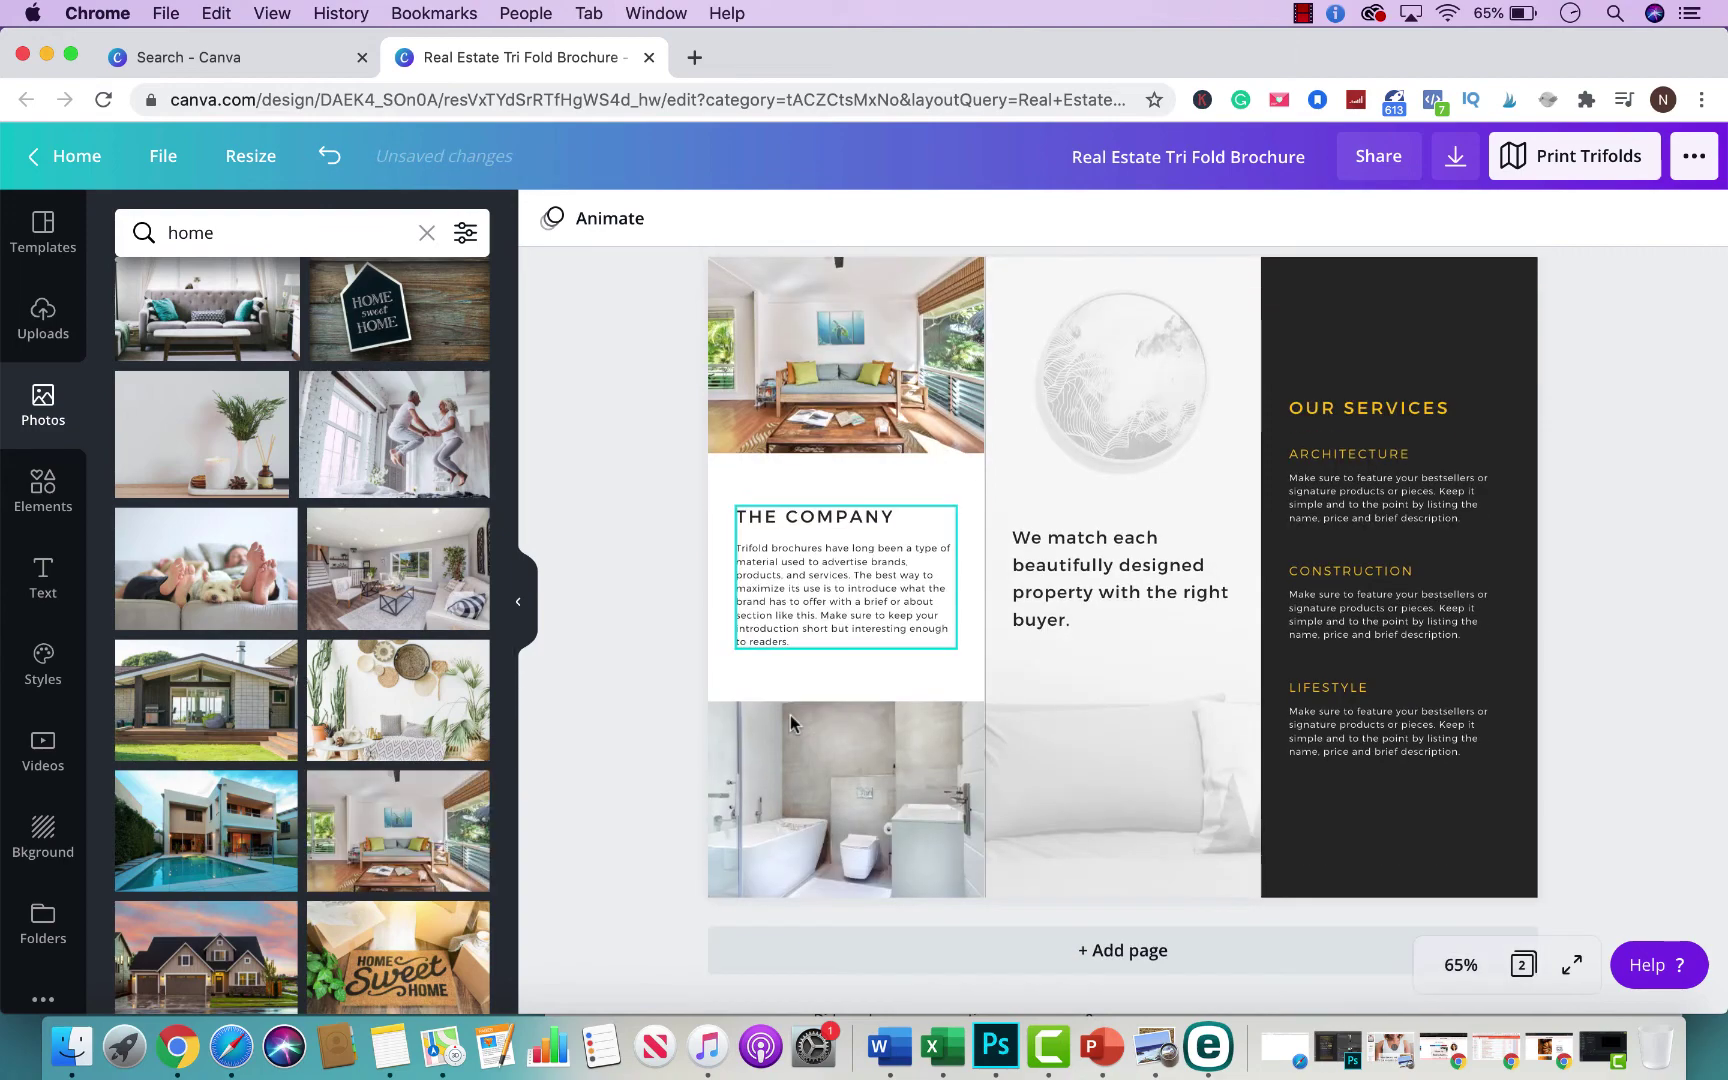
scroll(410, 883, down, 5)
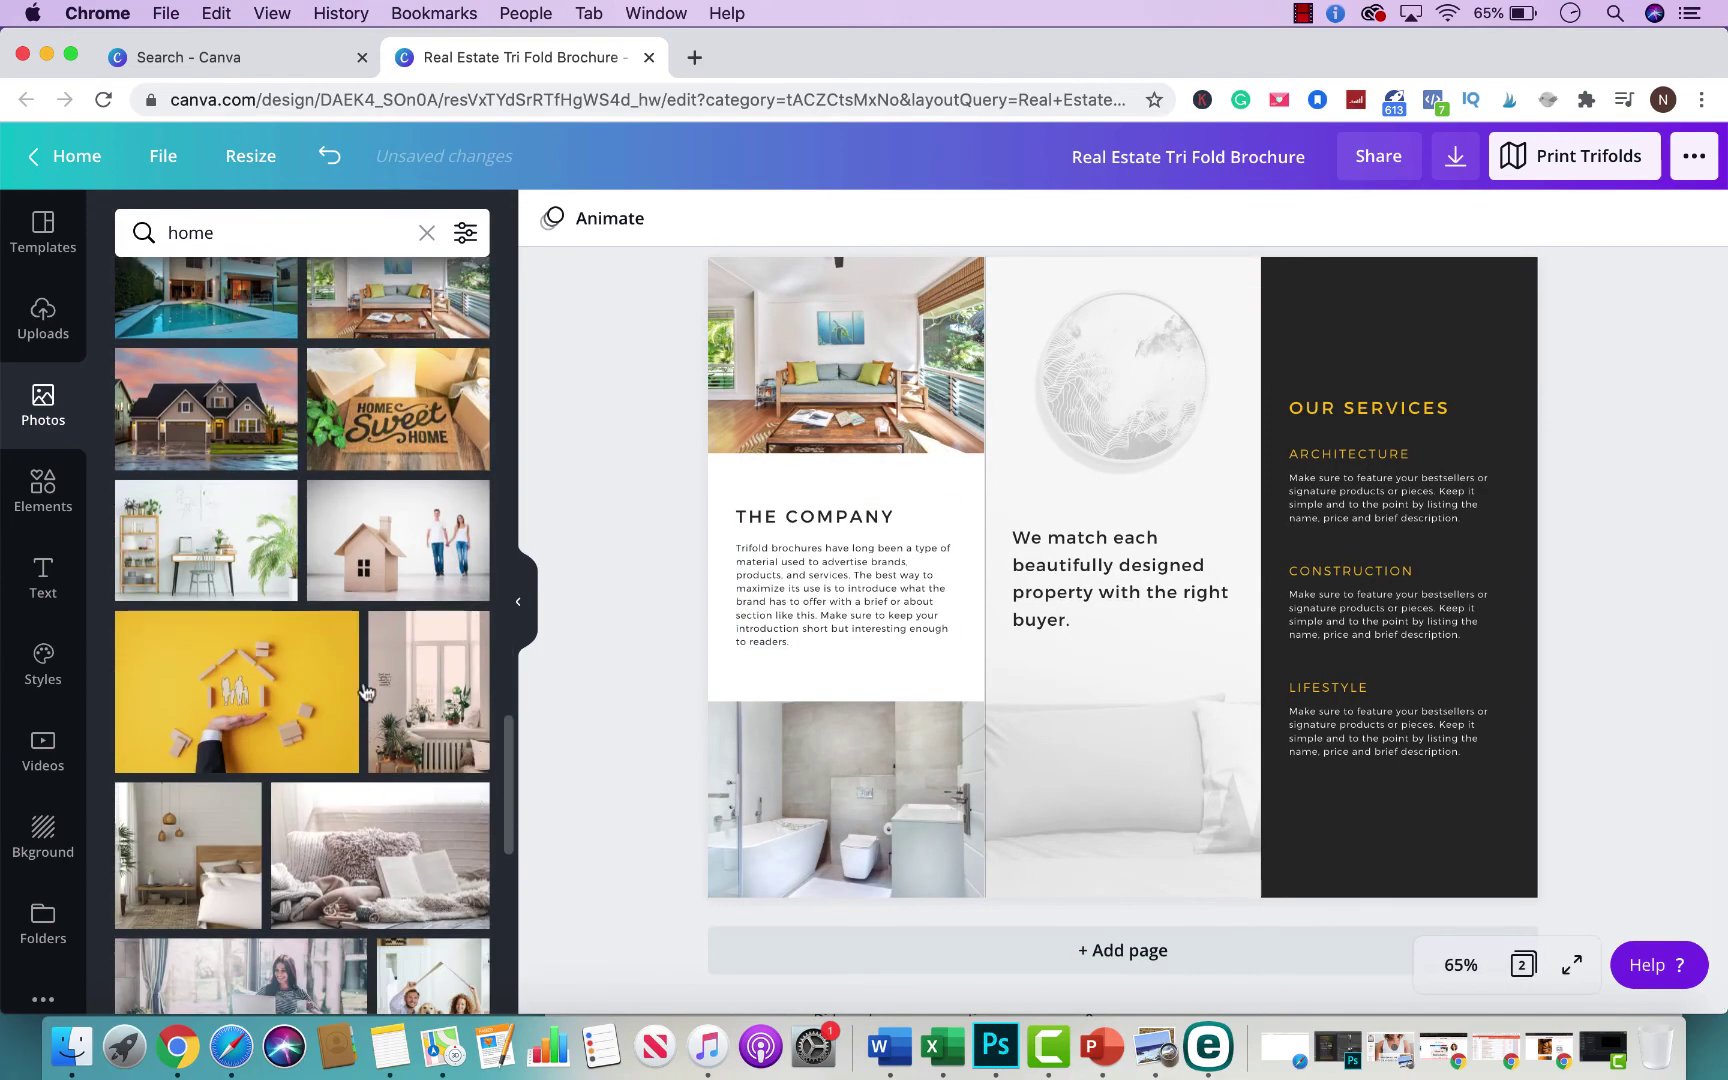
scroll(400, 620, down, 3)
scroll(280, 683, down, 8)
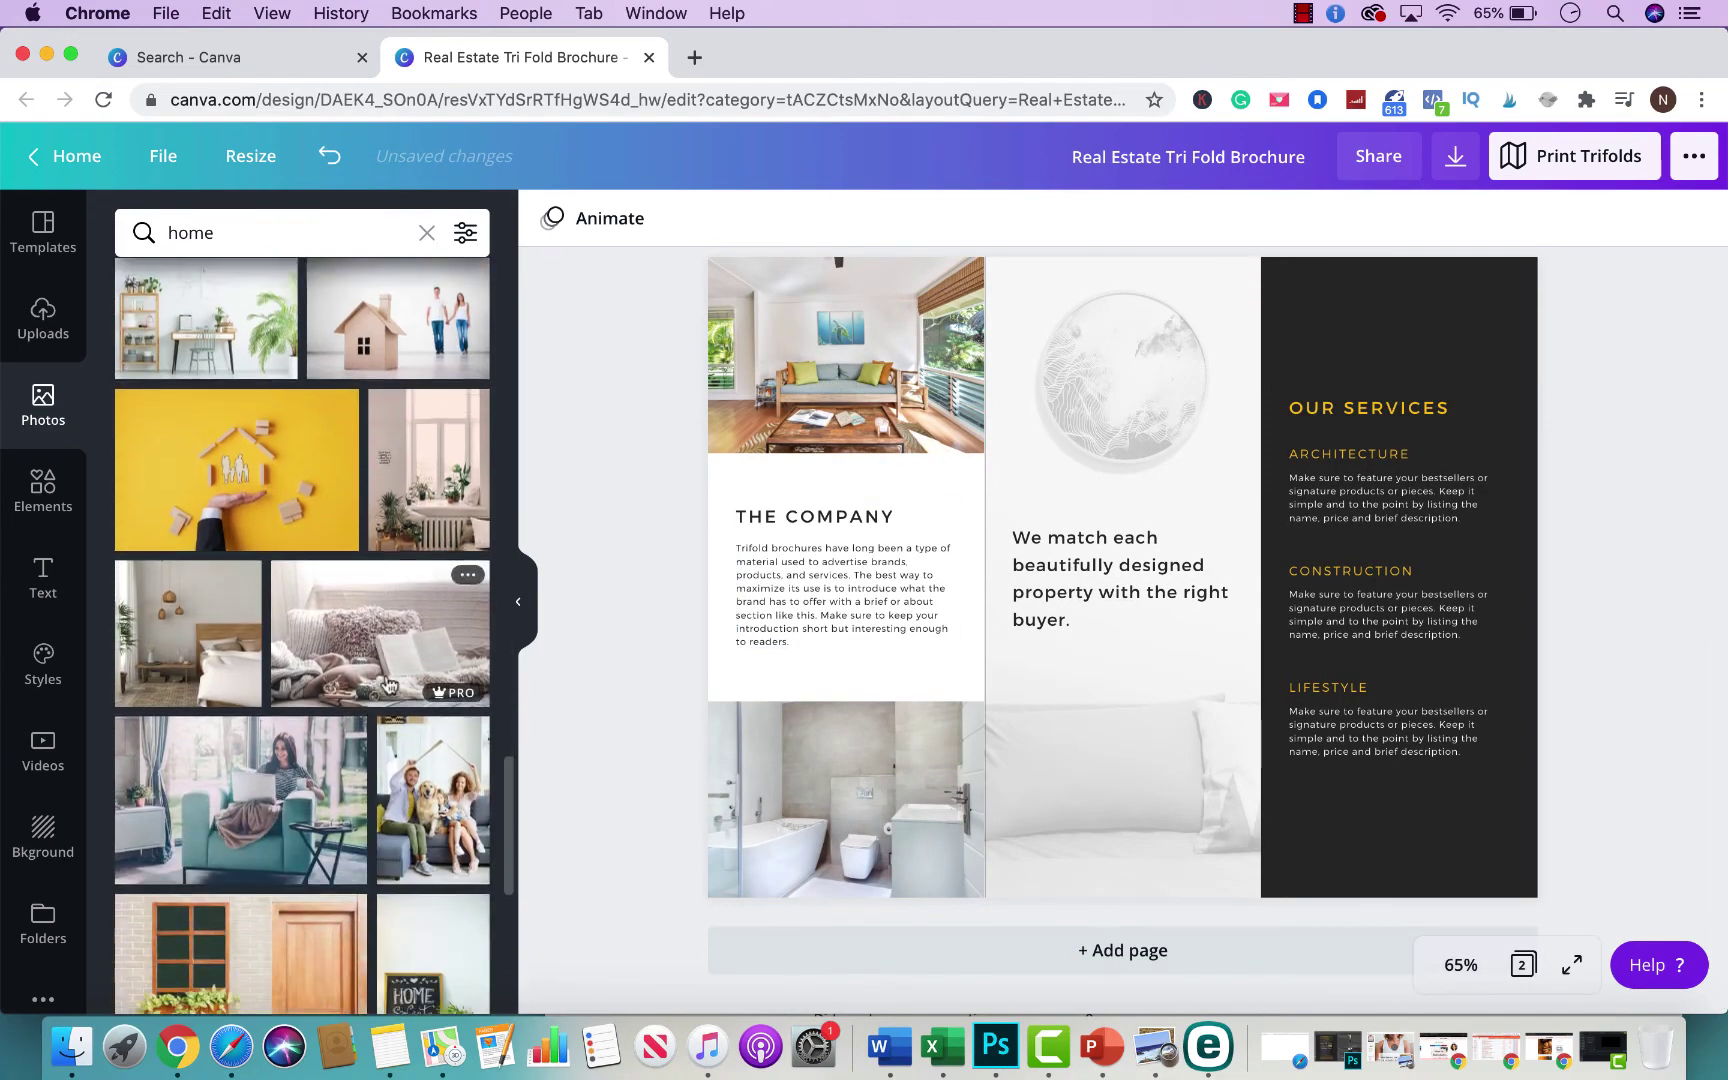
scroll(280, 683, down, 7)
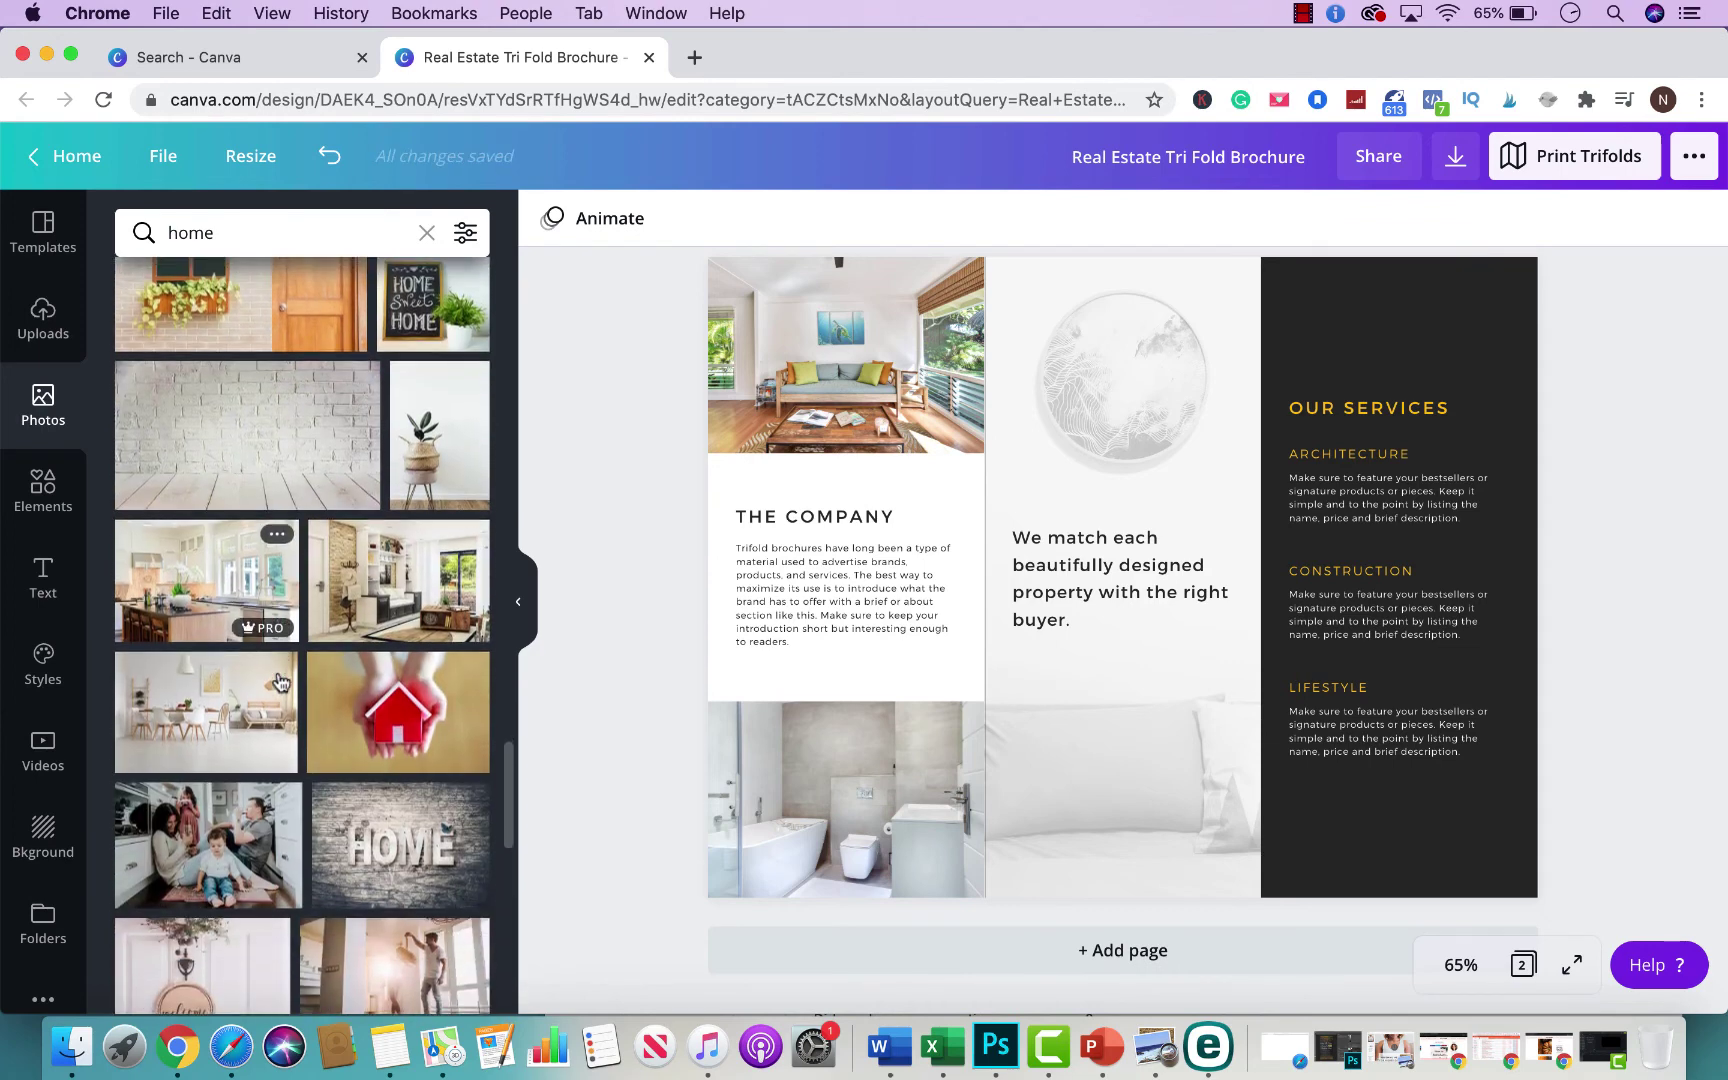
drag(198, 732, 787, 797)
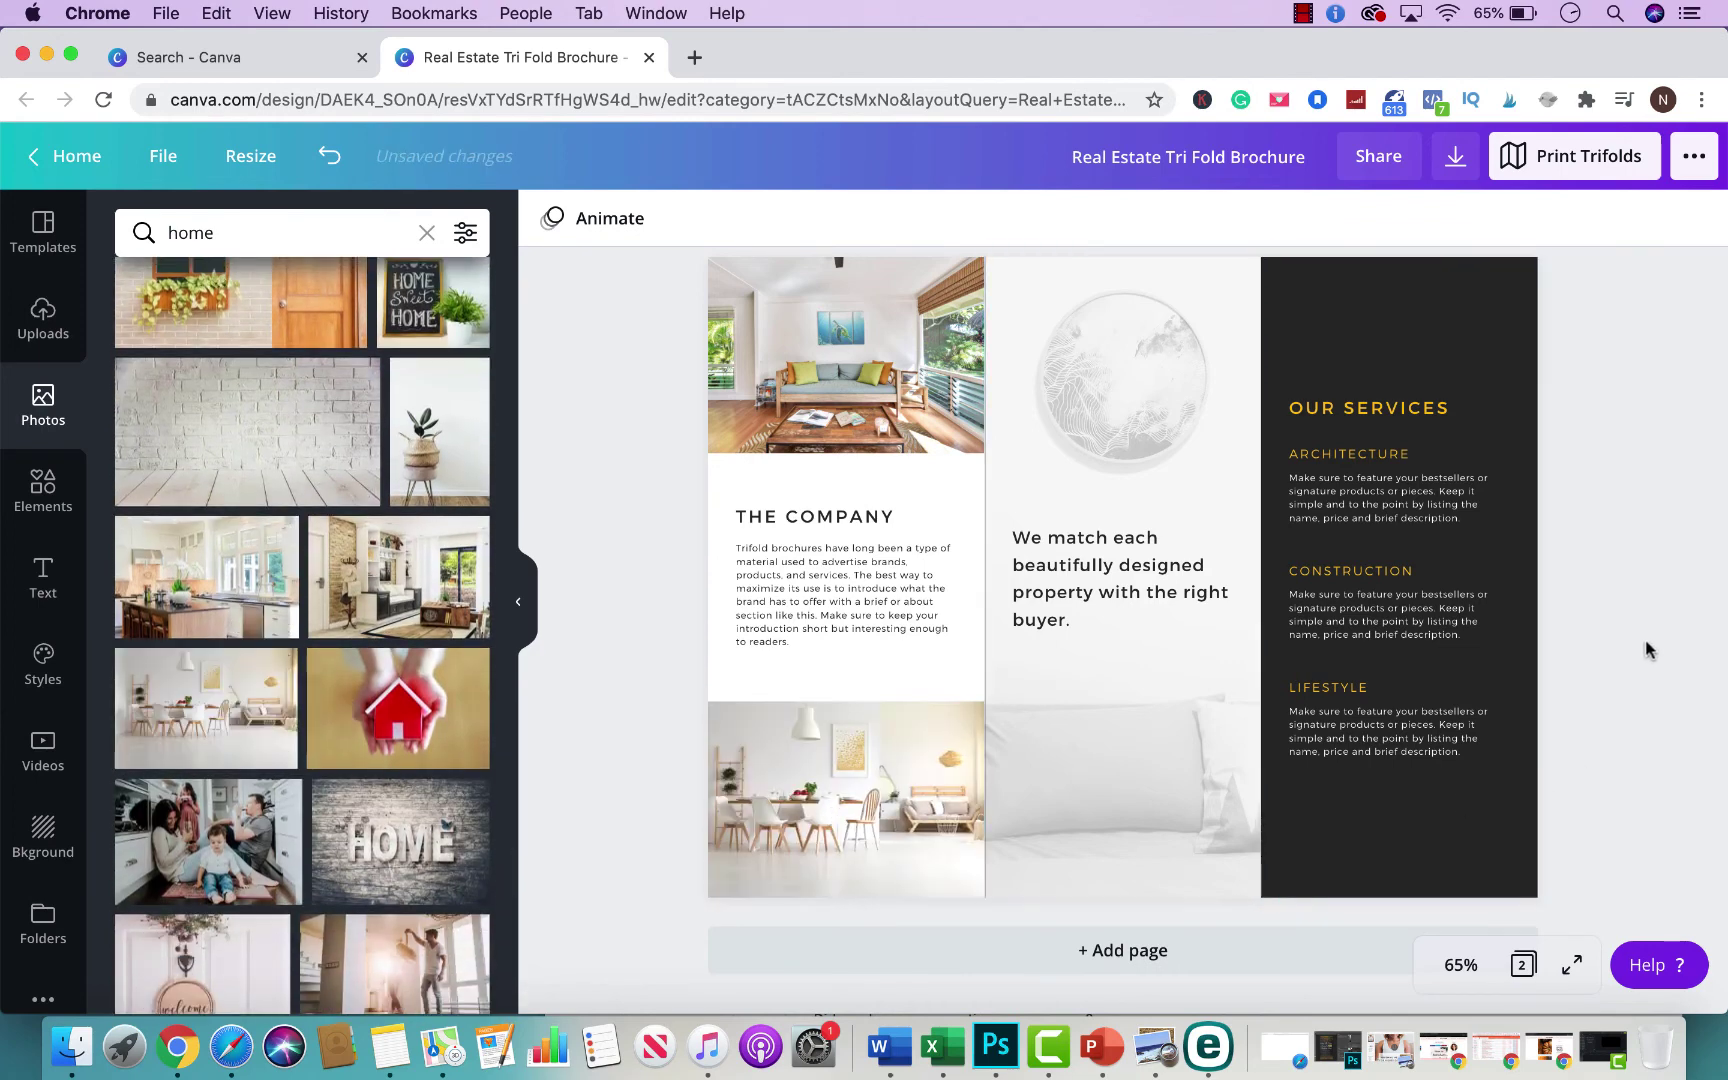
scroll(1628, 550, up, 2)
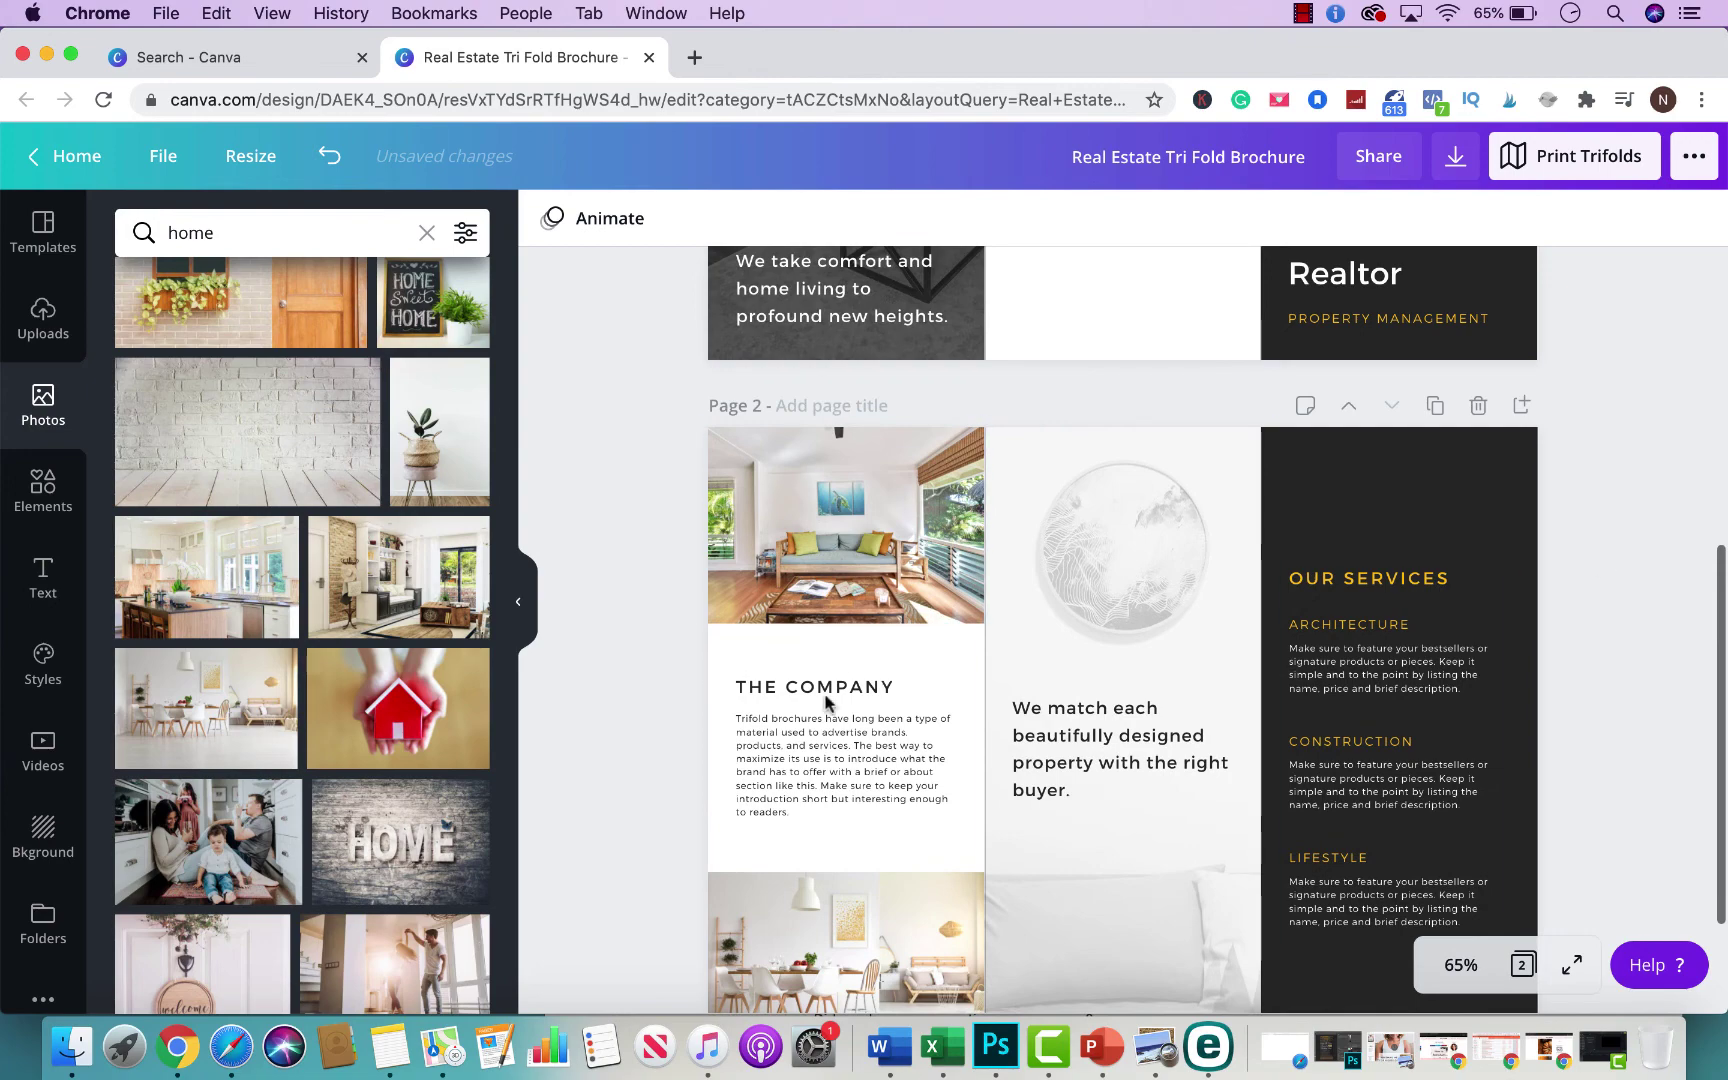
scroll(1468, 740, down, 2)
scroll(1468, 740, up, 9)
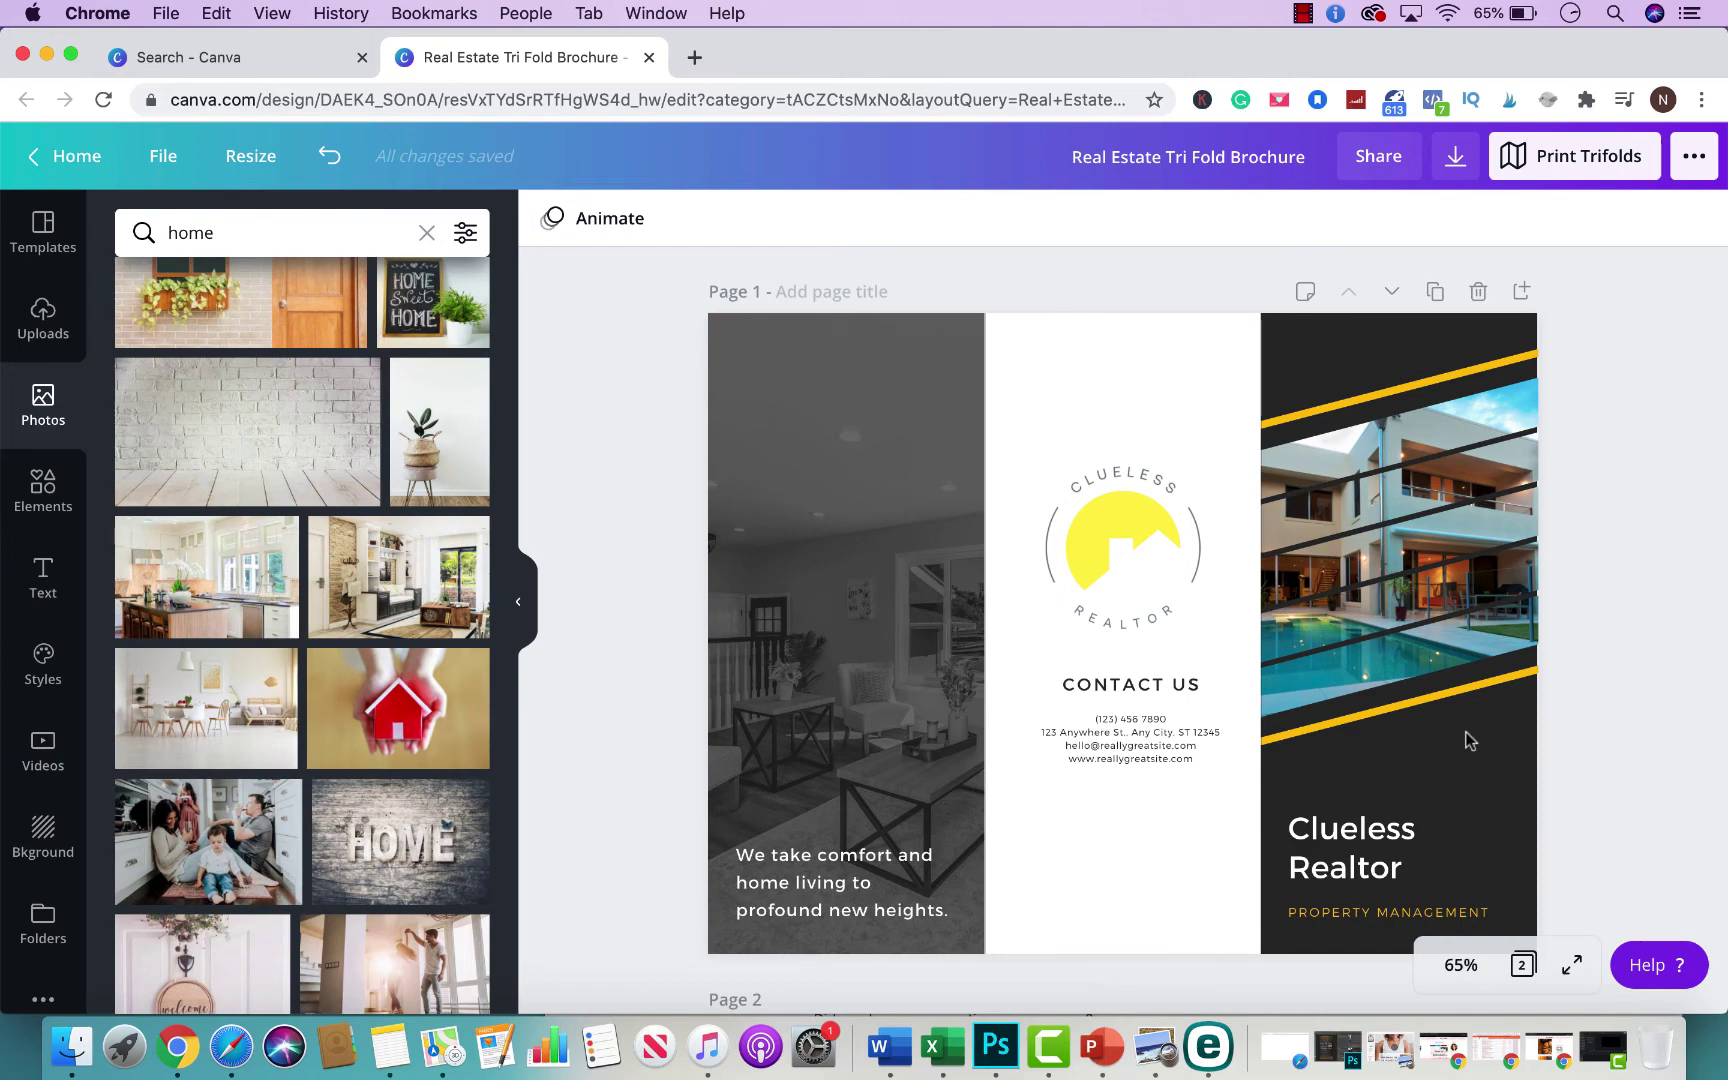
- Compare single- and double-sided trifold print prices and copy quantities, keeping double-sided, then open publishing options
click(1600, 170)
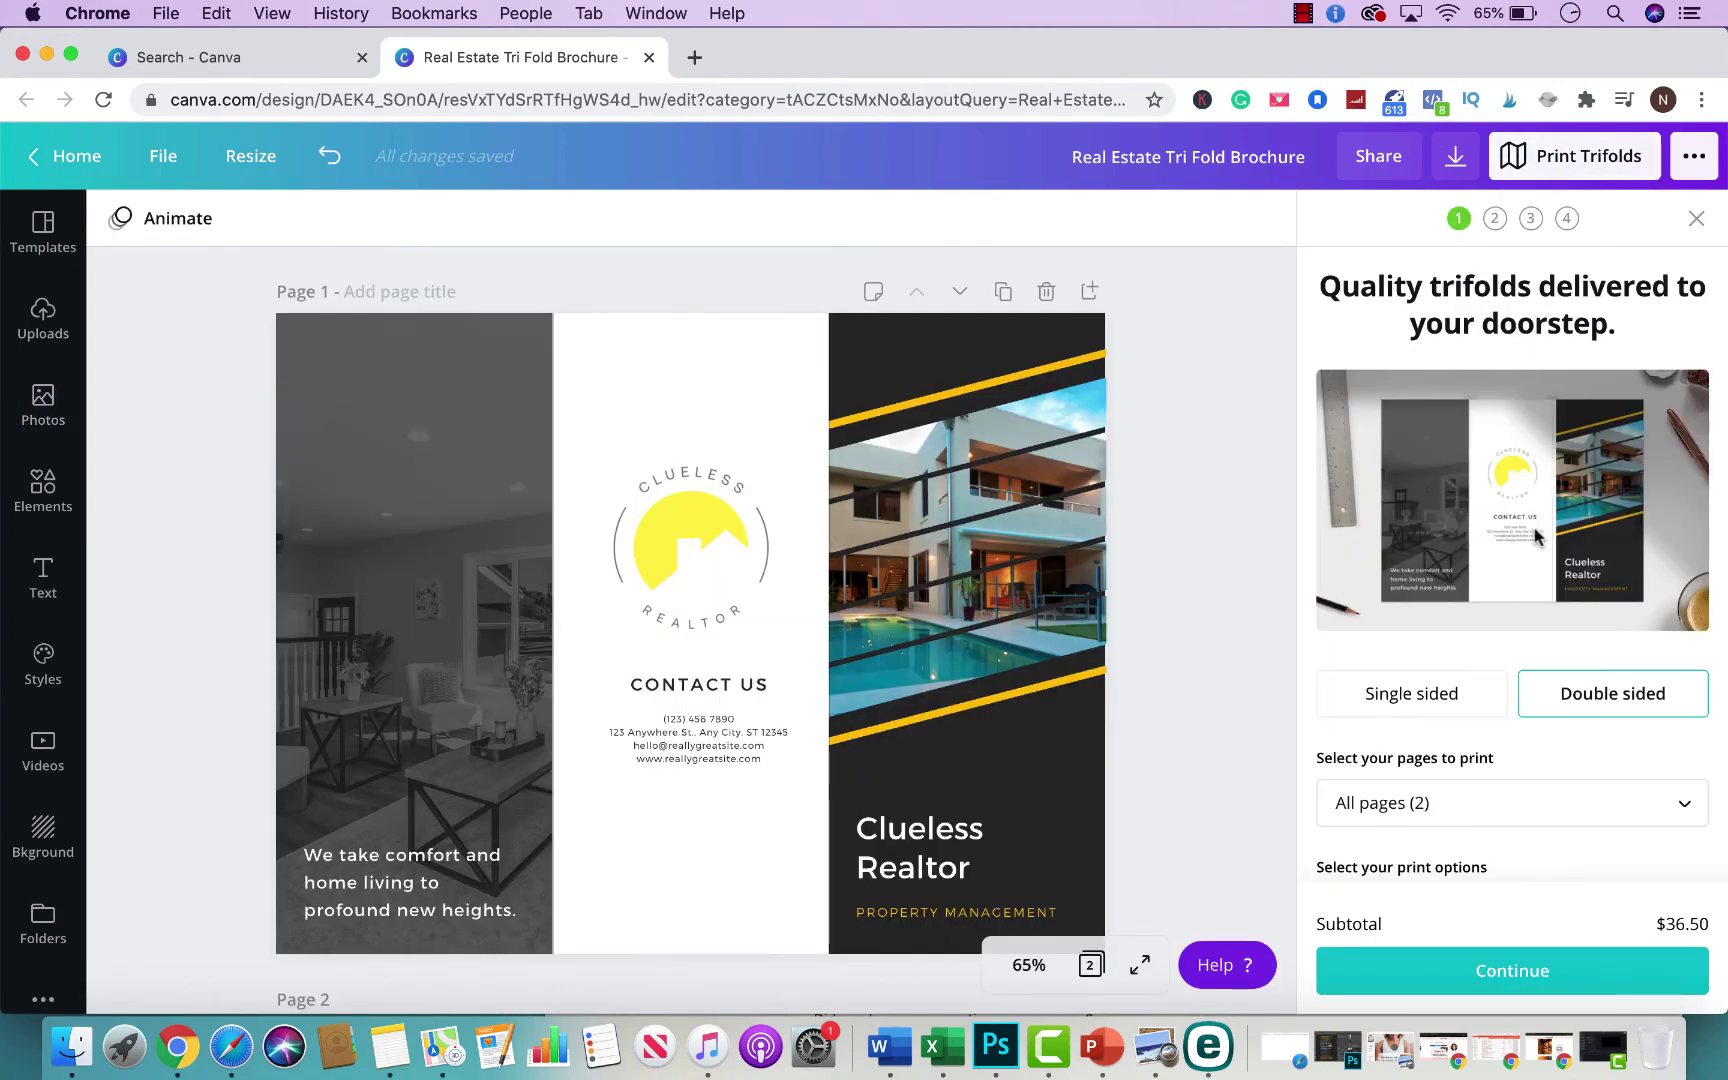
scroll(1580, 625, down, 5)
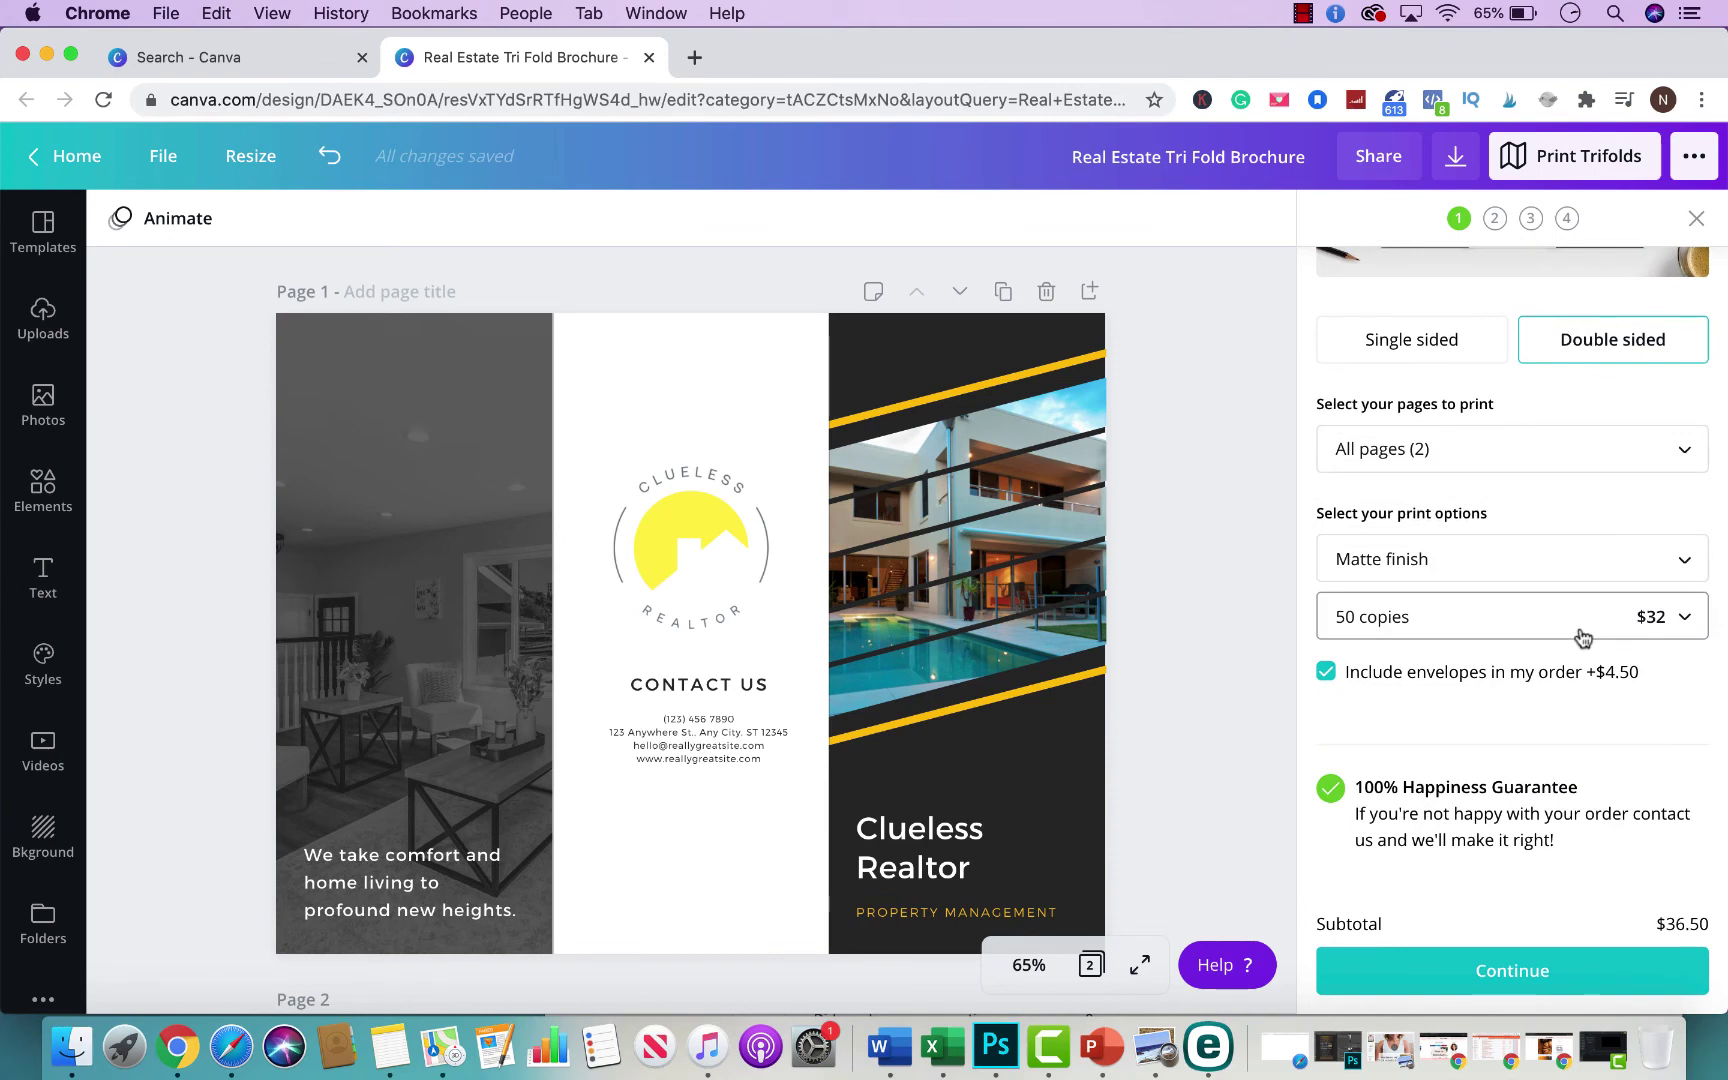
scroll(1582, 637, up, 5)
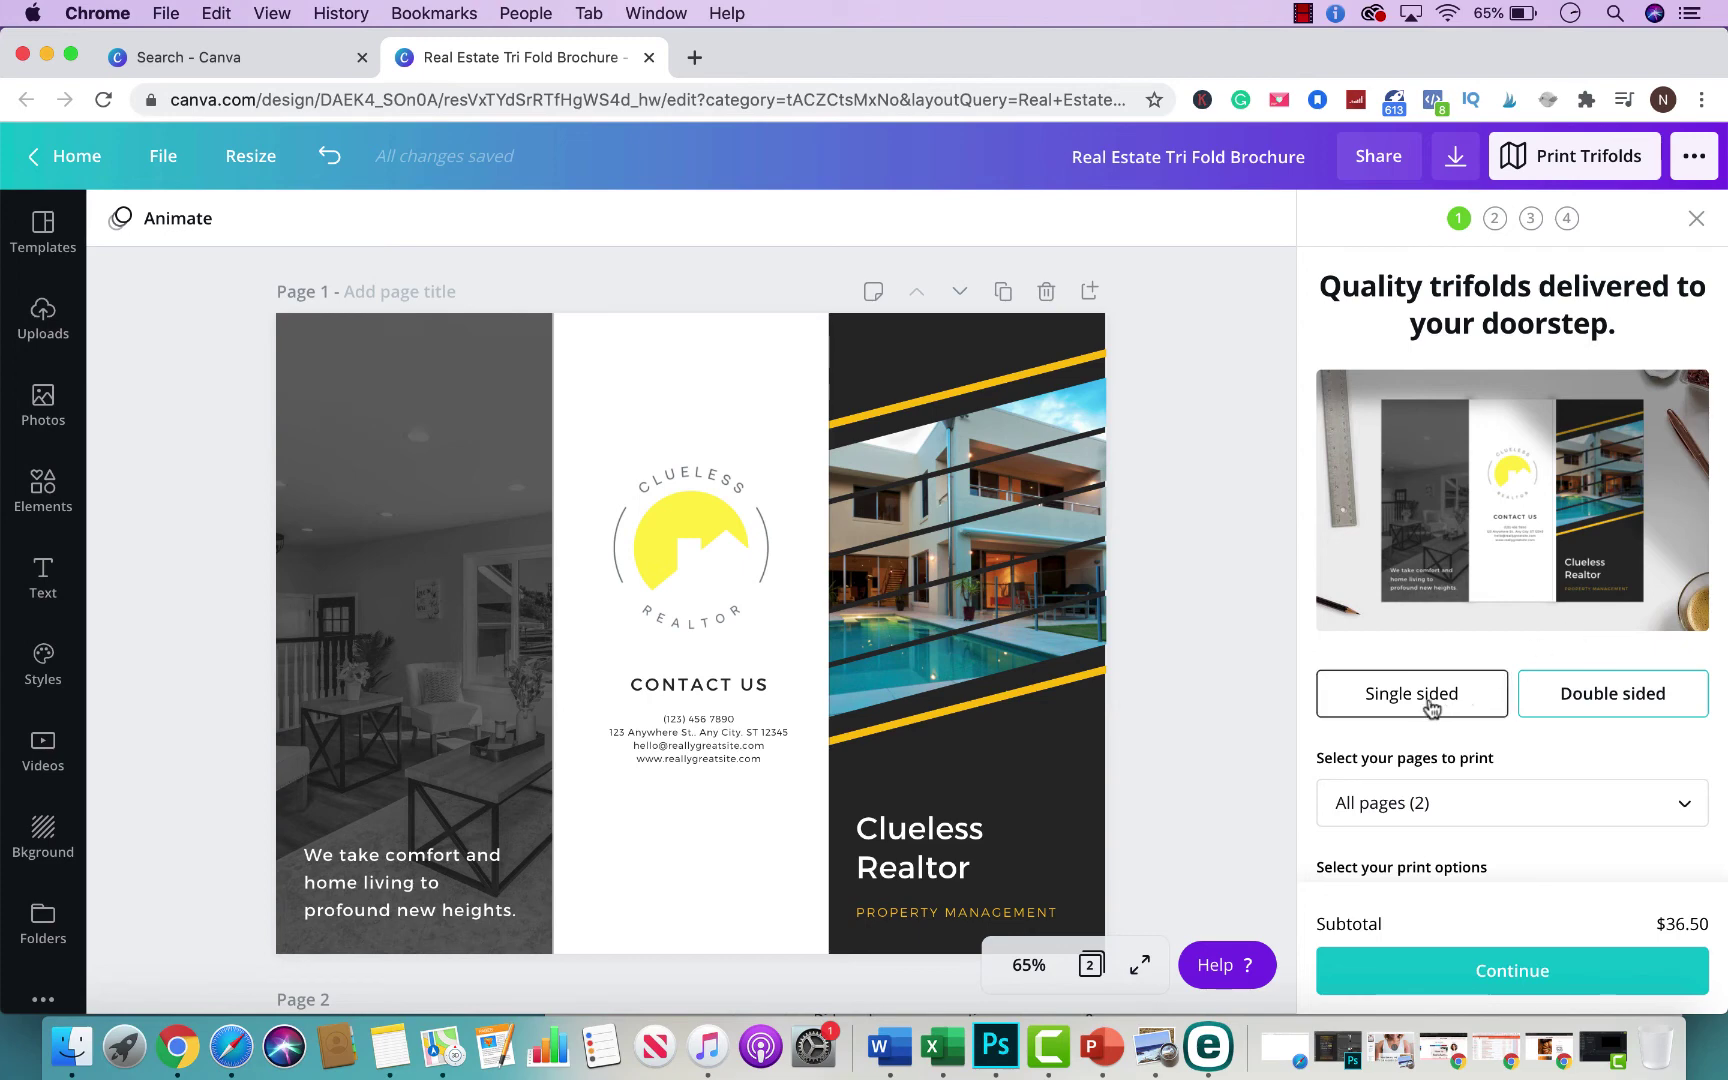
scroll(1609, 710, down, 3)
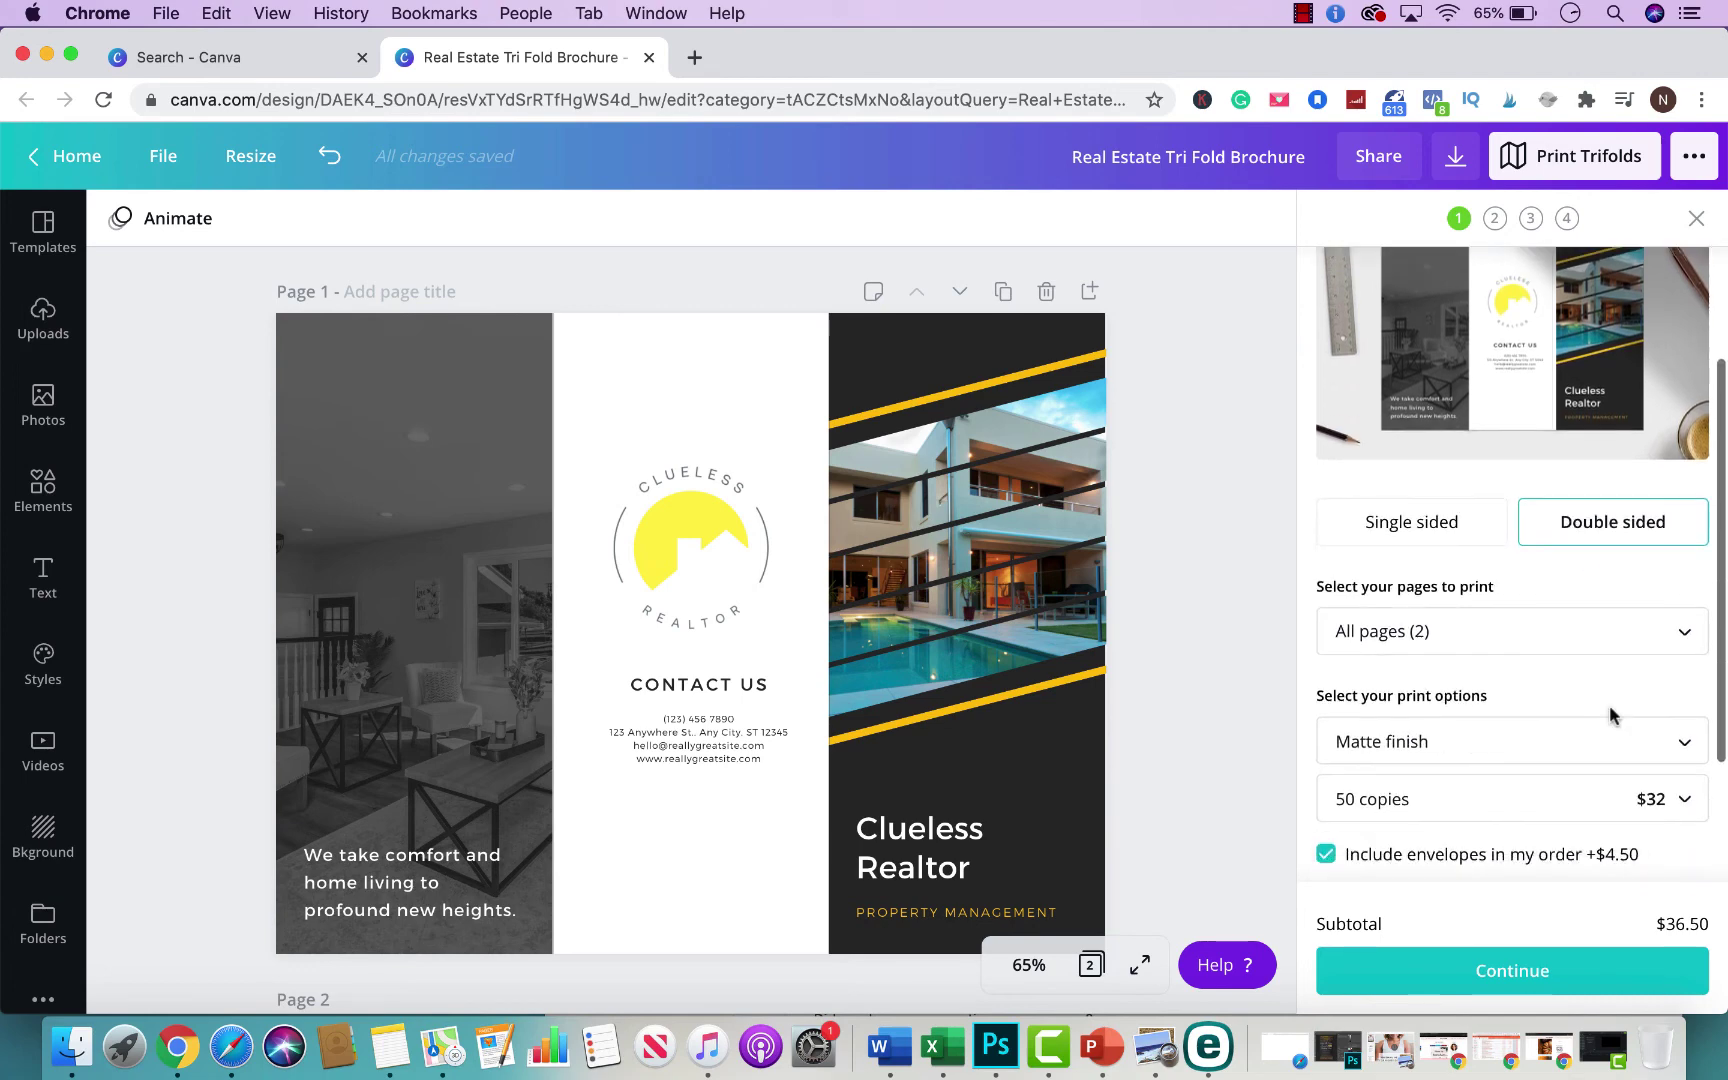
click(1460, 536)
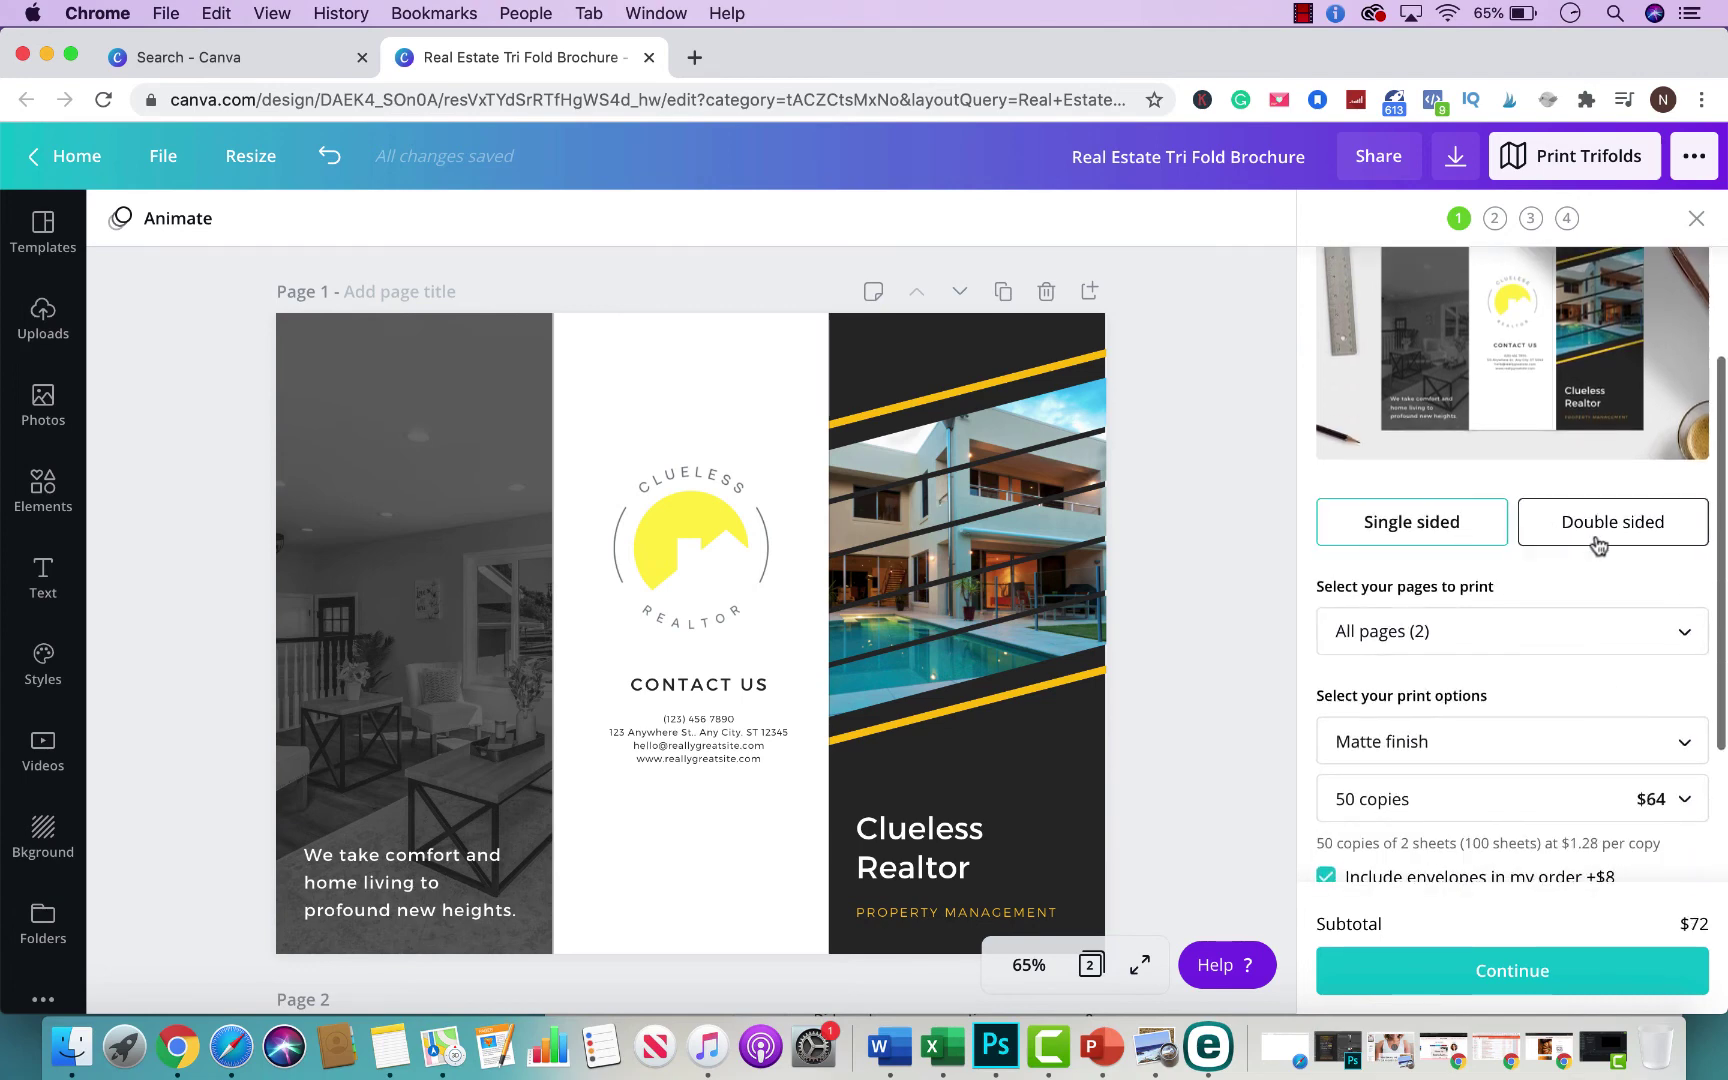
click(1597, 545)
scroll(1600, 600, down, 2)
click(1606, 690)
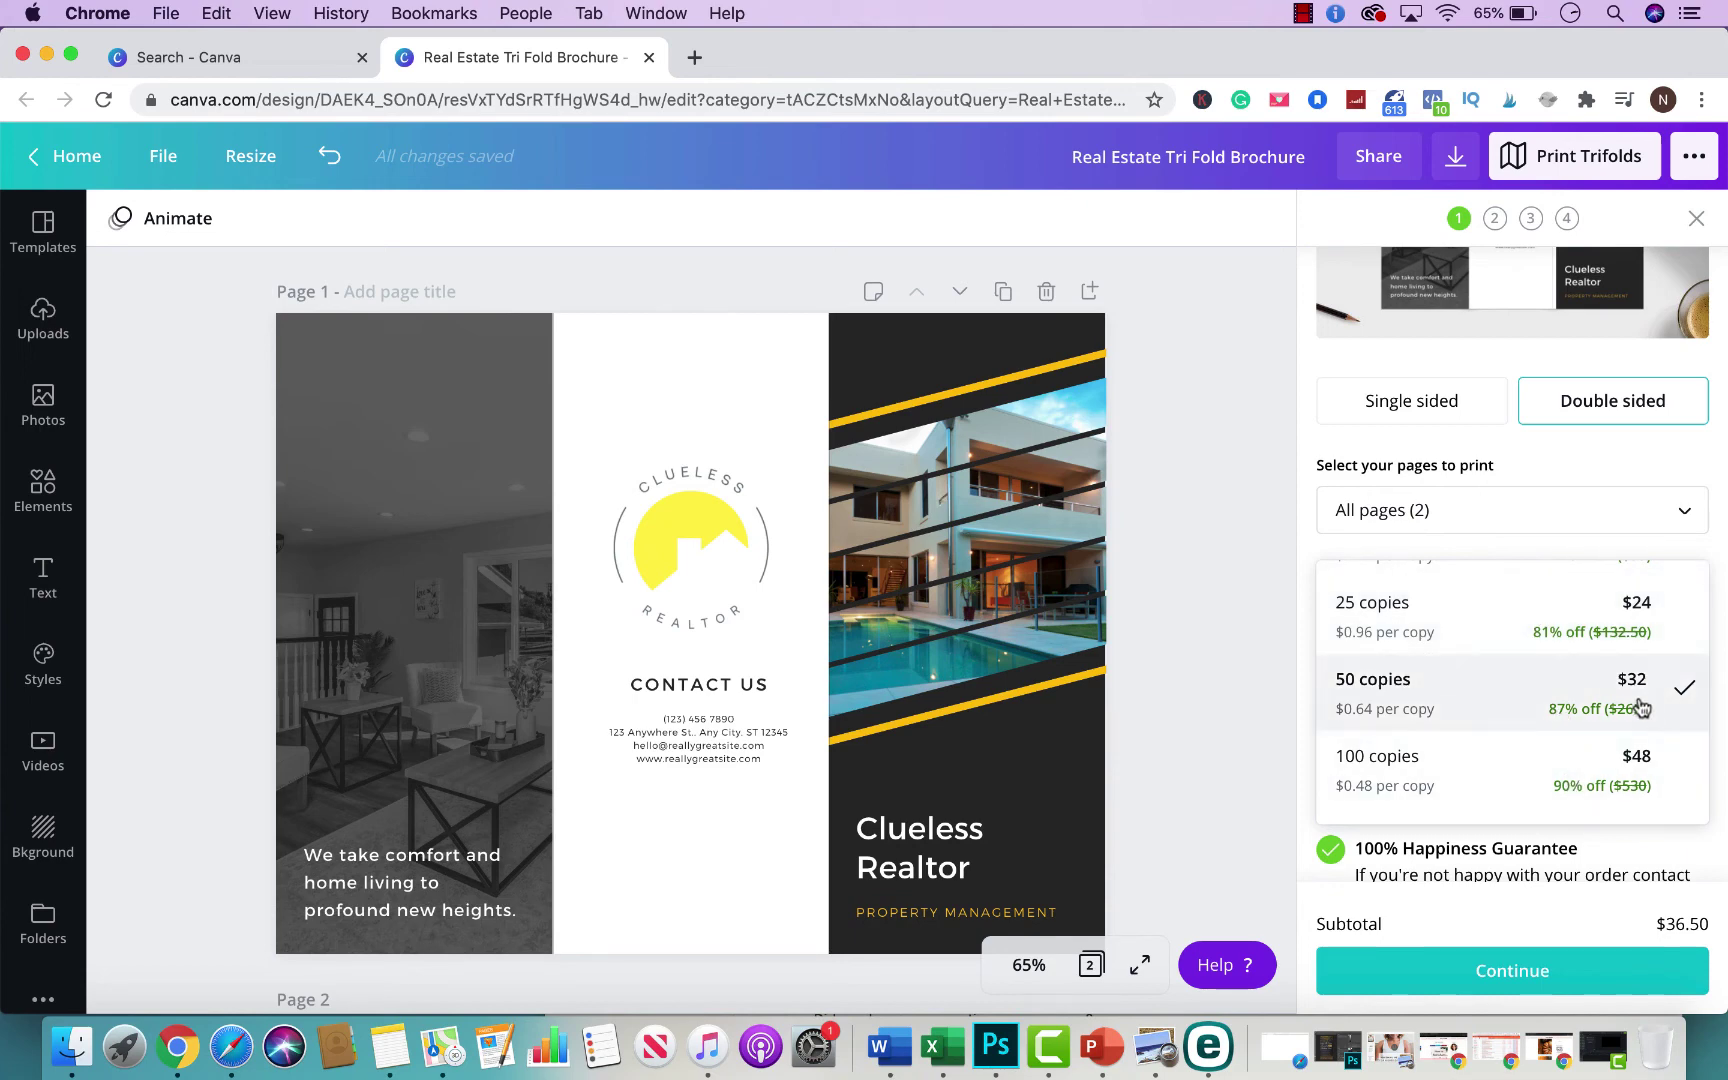
click(1722, 553)
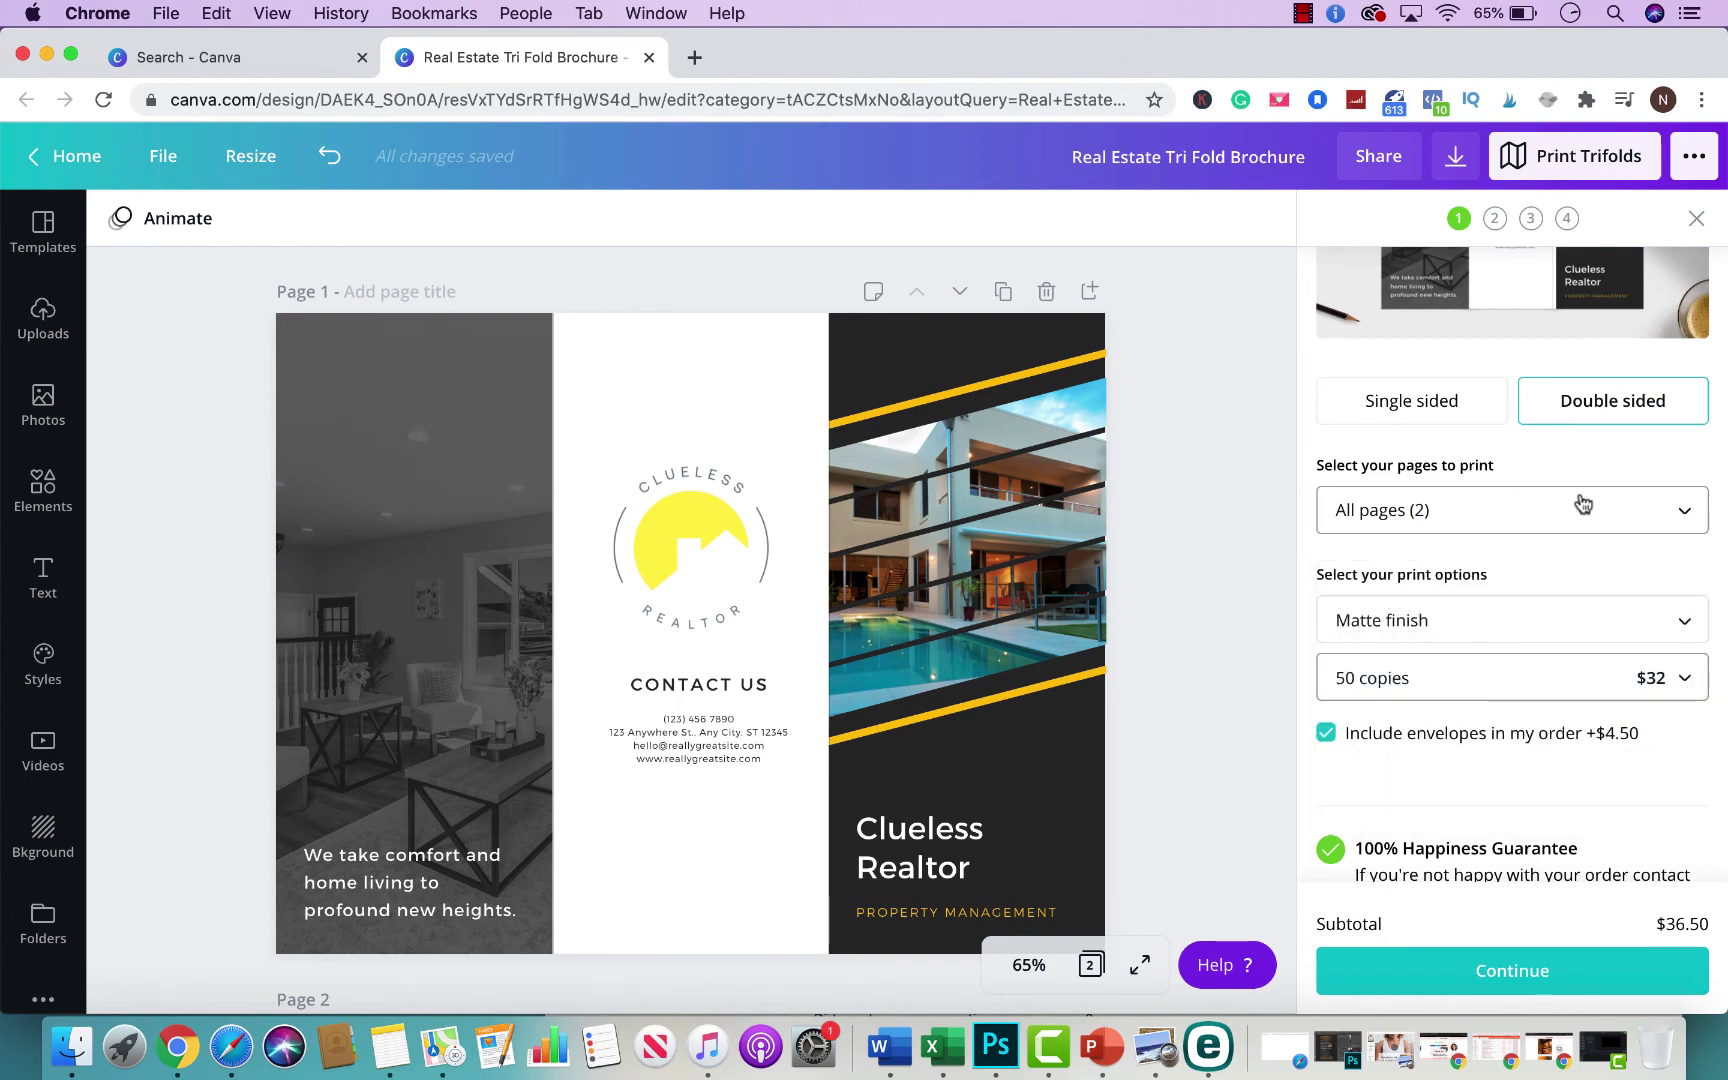
click(1694, 158)
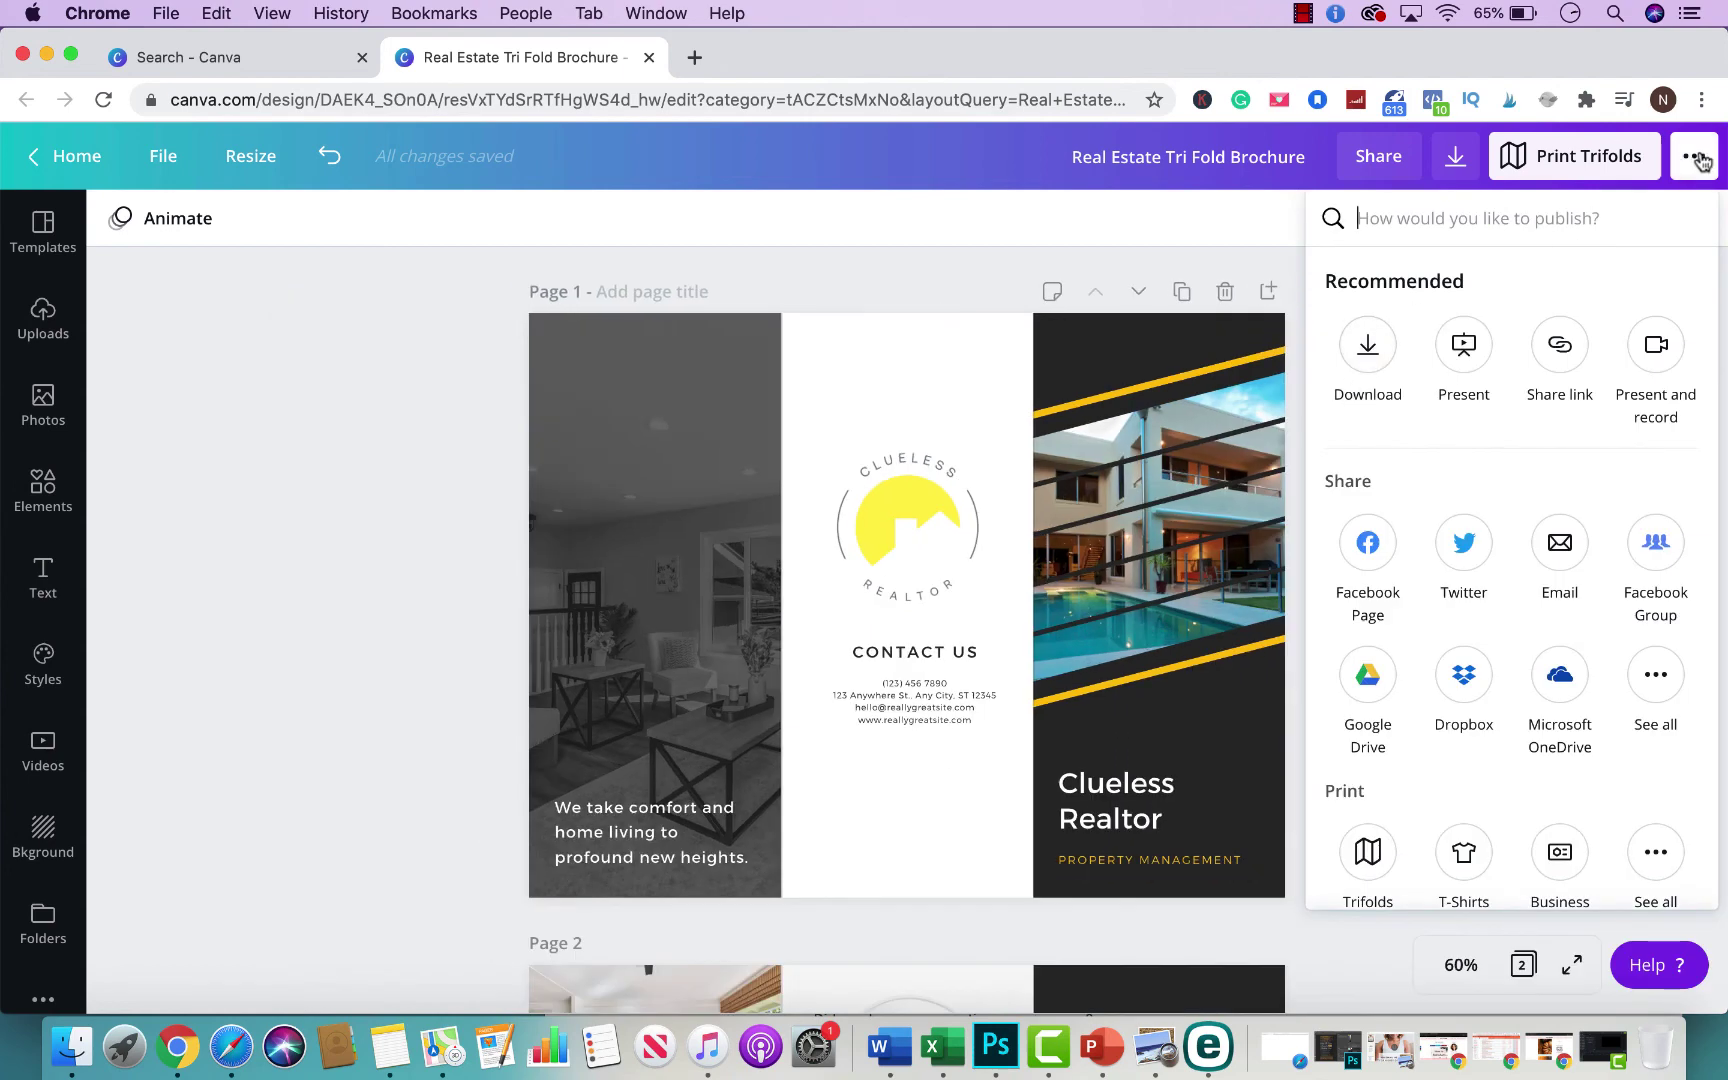
- Download all 2 pages of the brochure as a PDF Print file
click(1366, 342)
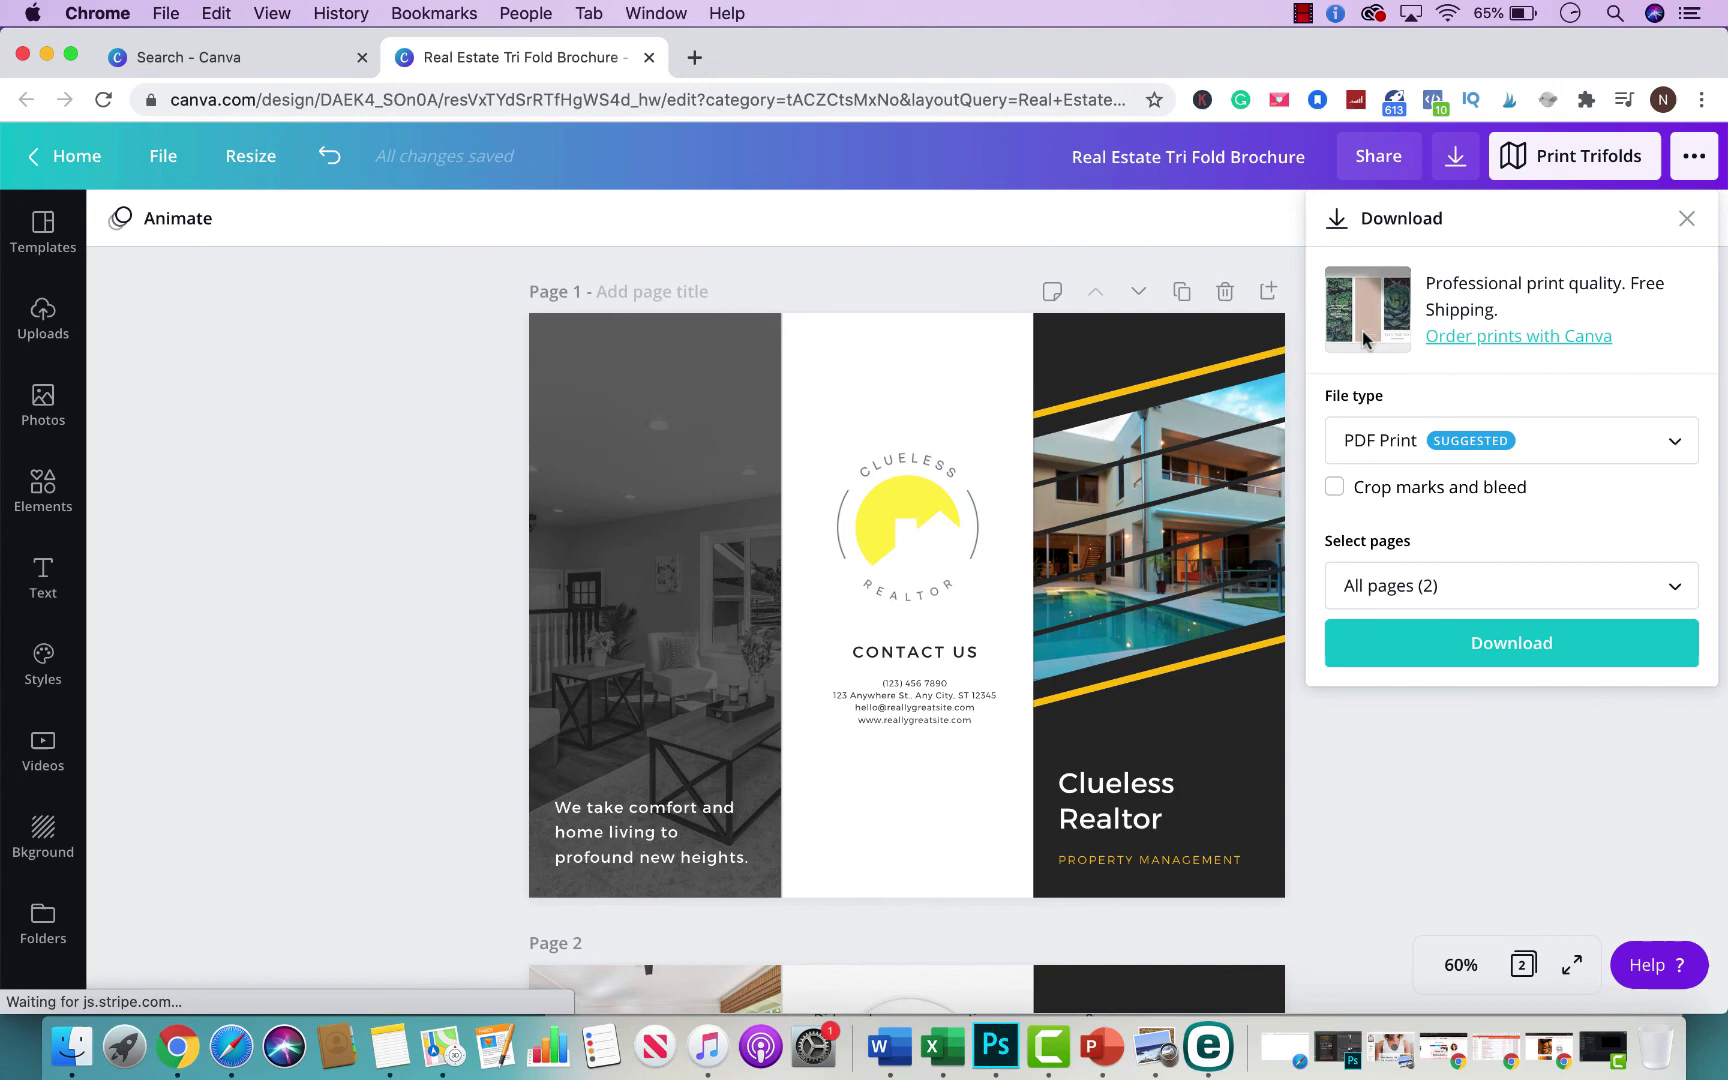
click(1432, 658)
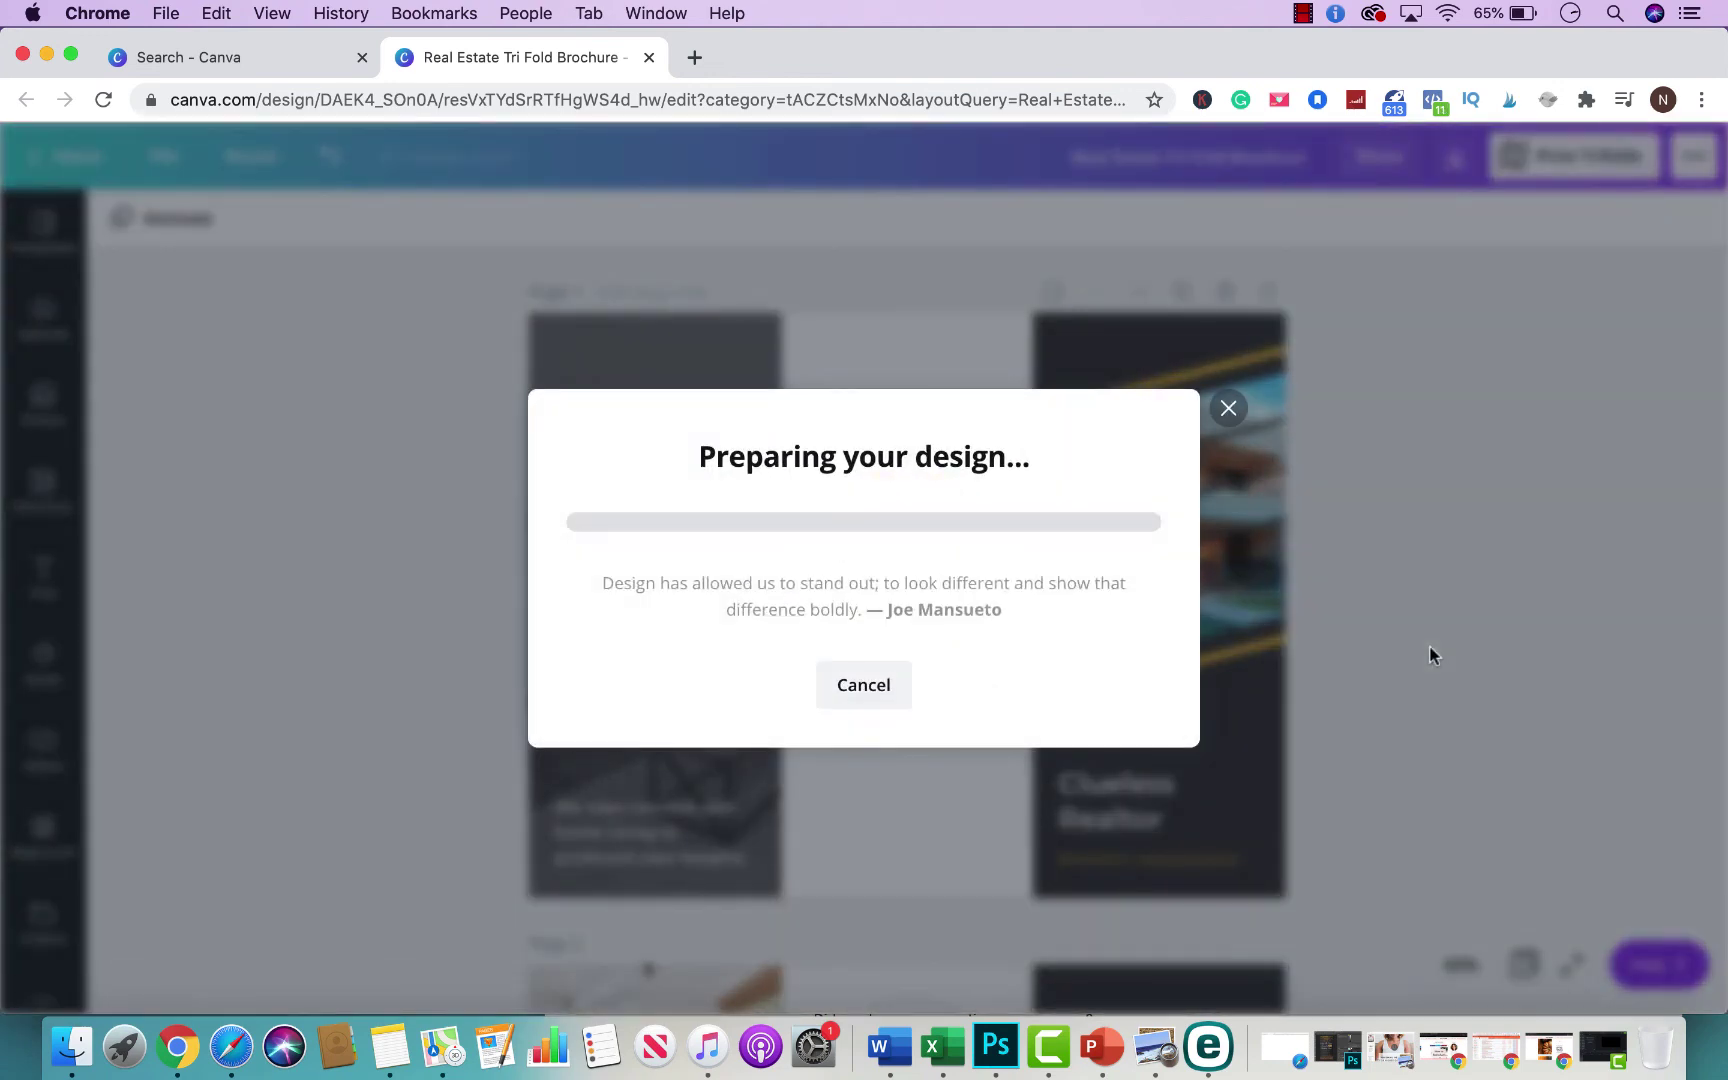